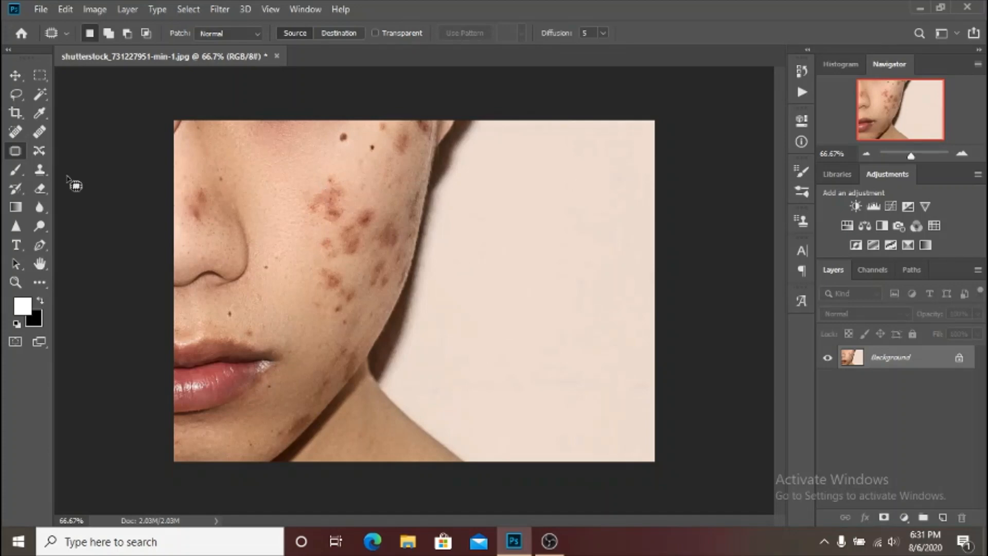
Select the Patch tool and duplicate the Background layer.
{"action": "left_click", "coordinate": [39, 170]}
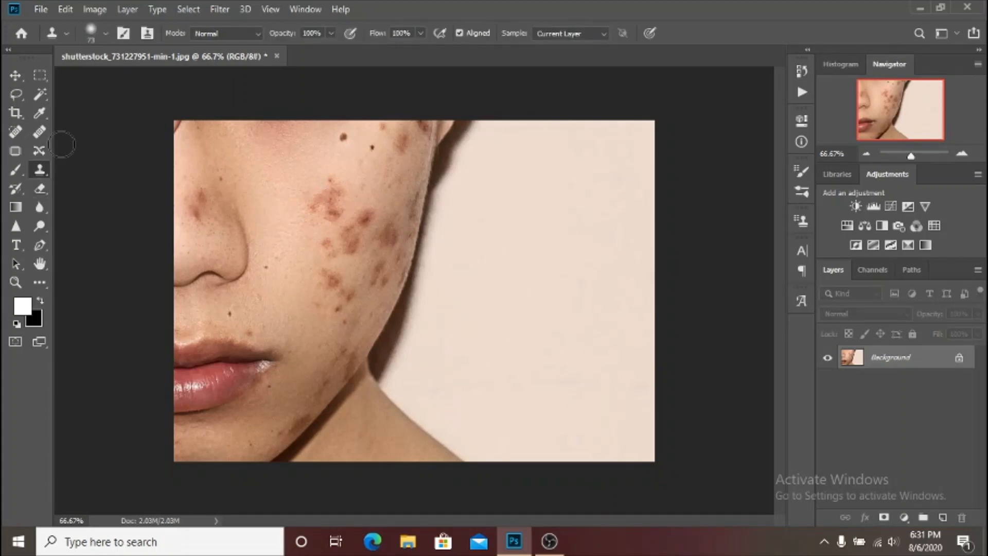
{"action": "left_click", "coordinate": [16, 94]}
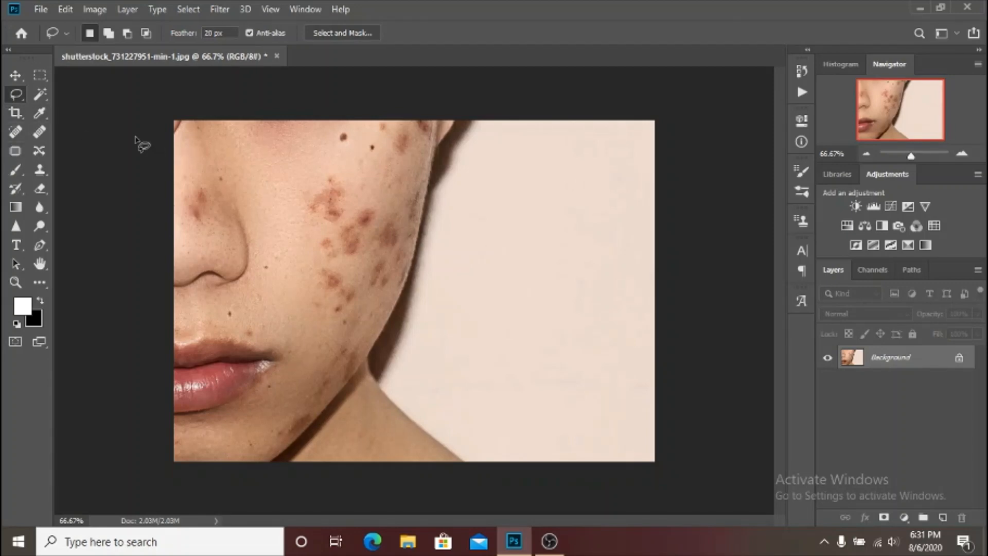
{"action": "left_click", "coordinate": [15, 151]}
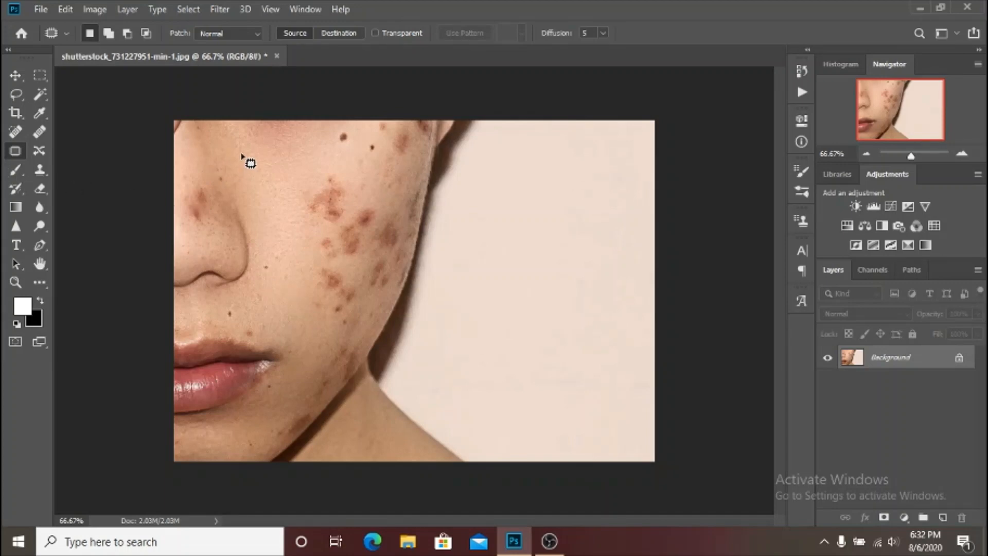
{"action": "key", "text": "ctrl+plus"}
{"action": "key", "text": "ctrl+plus"}
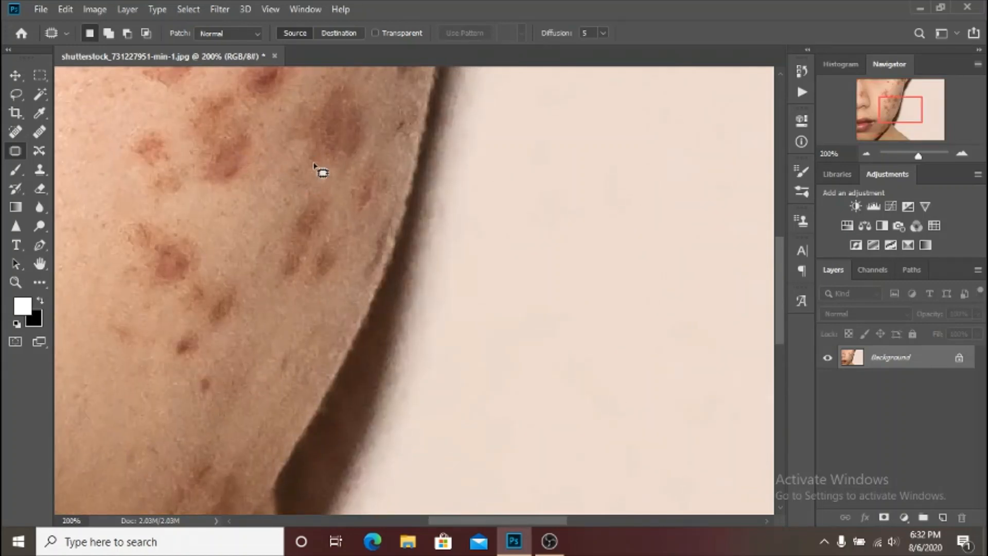
{"action": "key", "text": "ctrl+j"}
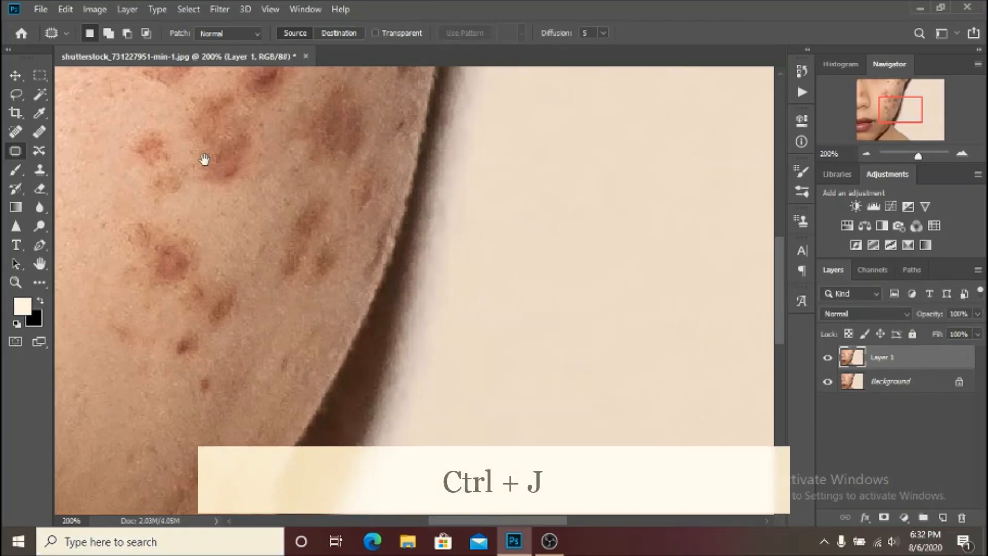
Patch out the two dark moles and the small reddish spot on the upper cheek, then clear the selection.
{"action": "left_click_drag", "start_coordinate": [204, 159], "coordinate": [400, 370]}
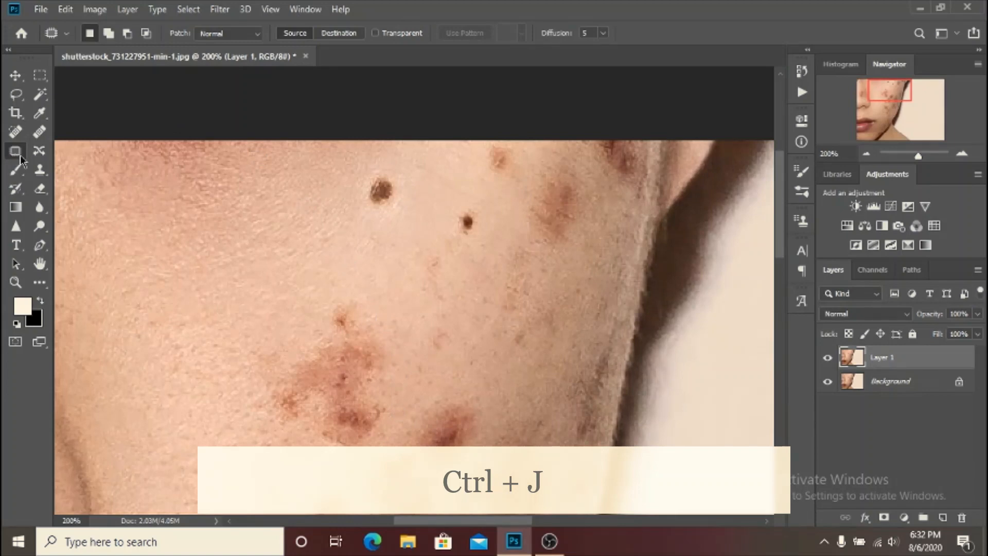
{"action": "mouse_move", "coordinate": [354, 186]}
{"action": "left_mouse_down"}
{"action": "mouse_move", "coordinate": [370, 226]}
{"action": "mouse_move", "coordinate": [399, 211]}
{"action": "mouse_move", "coordinate": [403, 176]}
{"action": "mouse_move", "coordinate": [383, 164]}
{"action": "left_mouse_up"}
{"action": "left_click_drag", "start_coordinate": [371, 221], "coordinate": [337, 230]}
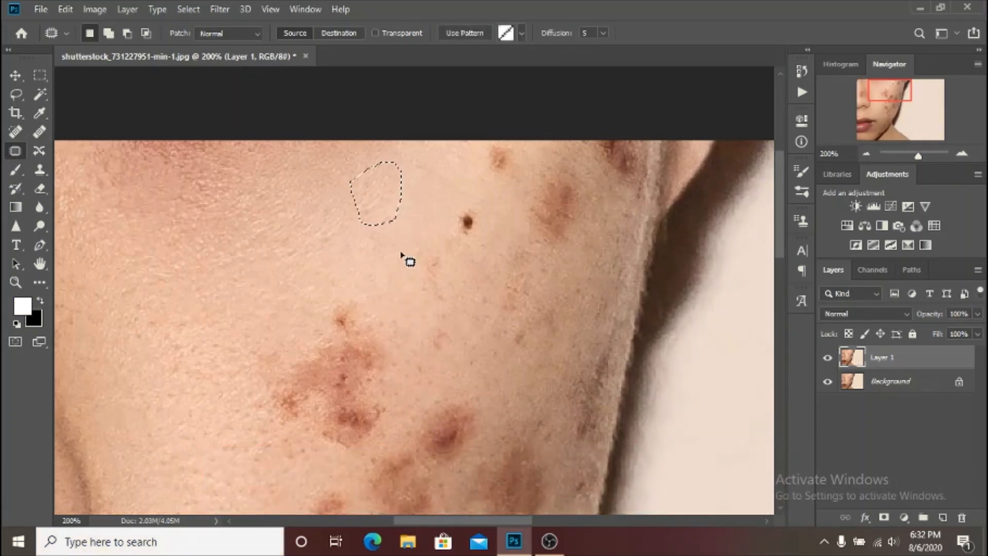
{"action": "mouse_move", "coordinate": [449, 211]}
{"action": "left_mouse_down"}
{"action": "mouse_move", "coordinate": [449, 250]}
{"action": "mouse_move", "coordinate": [485, 243]}
{"action": "mouse_move", "coordinate": [476, 195]}
{"action": "mouse_move", "coordinate": [437, 215]}
{"action": "left_mouse_up"}
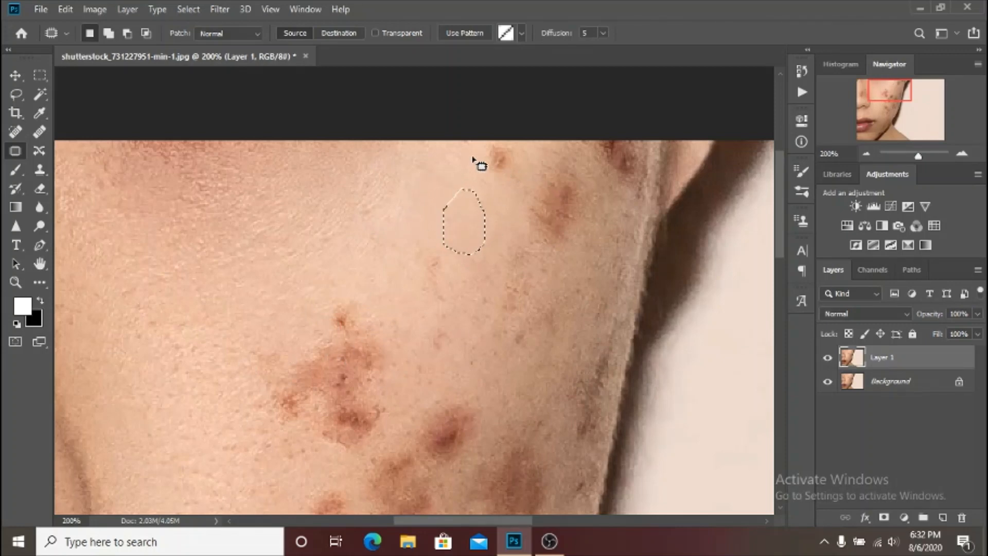
{"action": "mouse_move", "coordinate": [474, 160]}
{"action": "left_mouse_down"}
{"action": "mouse_move", "coordinate": [507, 193]}
{"action": "mouse_move", "coordinate": [523, 160]}
{"action": "mouse_move", "coordinate": [515, 144]}
{"action": "mouse_move", "coordinate": [496, 141]}
{"action": "mouse_move", "coordinate": [475, 151]}
{"action": "mouse_move", "coordinate": [470, 179]}
{"action": "mouse_move", "coordinate": [453, 165]}
{"action": "left_mouse_up"}
{"action": "key", "text": "ctrl+d"}
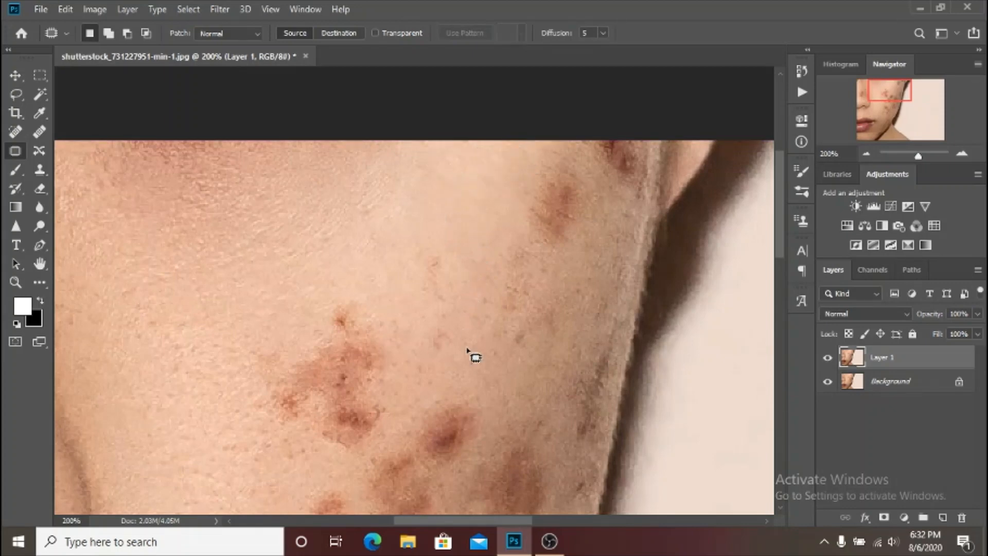
Patch out the faint small spots on the upper cheek above and beside the large blemishes.
{"action": "left_click_drag", "start_coordinate": [476, 397], "coordinate": [474, 262]}
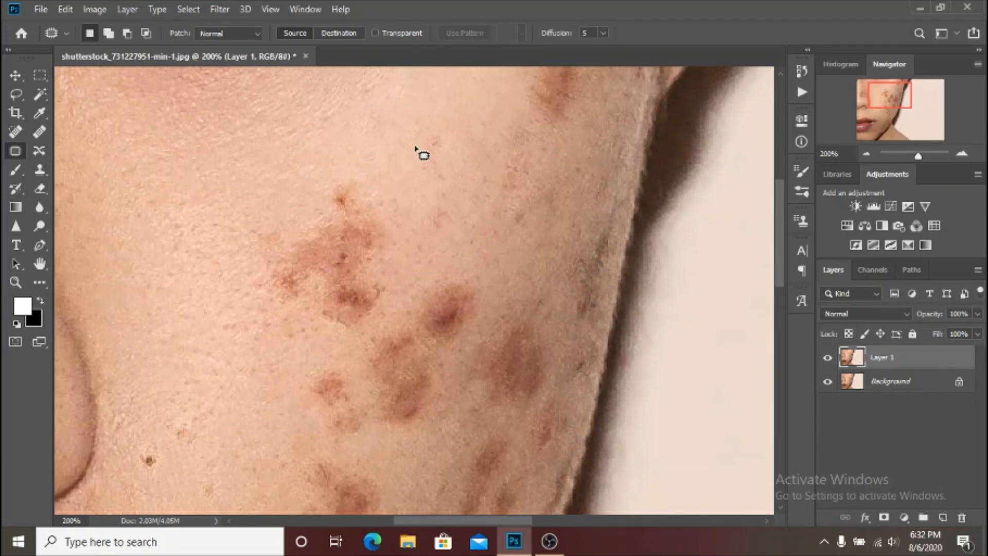
{"action": "mouse_move", "coordinate": [407, 135]}
{"action": "left_mouse_down"}
{"action": "mouse_move", "coordinate": [418, 222]}
{"action": "mouse_move", "coordinate": [437, 237]}
{"action": "mouse_move", "coordinate": [452, 194]}
{"action": "mouse_move", "coordinate": [440, 108]}
{"action": "mouse_move", "coordinate": [451, 153]}
{"action": "mouse_move", "coordinate": [473, 108]}
{"action": "left_mouse_up"}
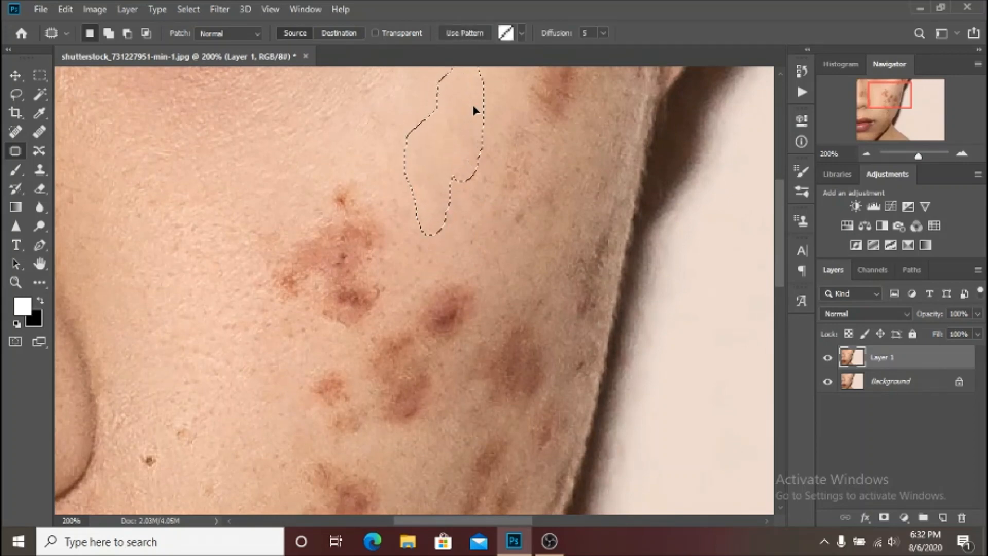
{"action": "left_click", "coordinate": [498, 161]}
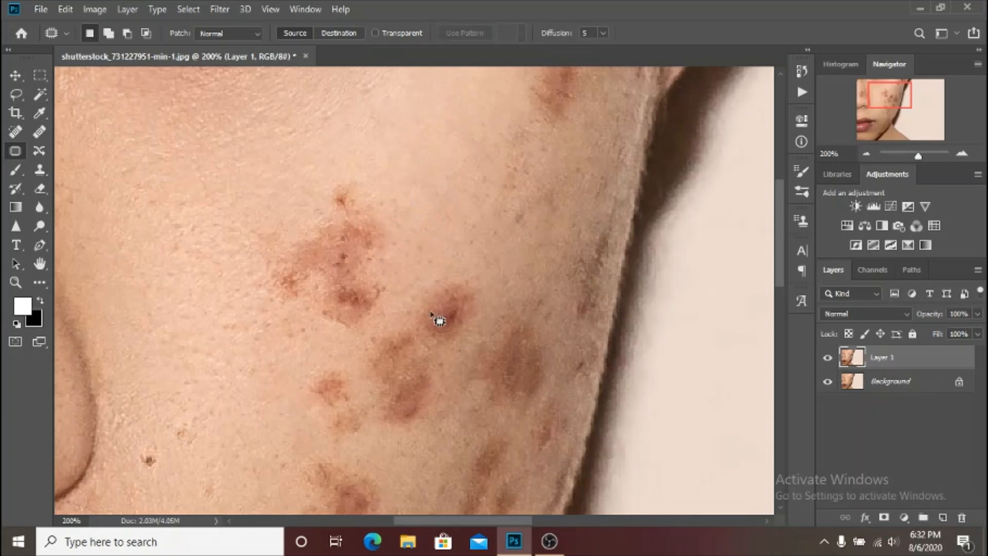
{"action": "mouse_move", "coordinate": [494, 123]}
{"action": "left_mouse_down"}
{"action": "mouse_move", "coordinate": [465, 179]}
{"action": "mouse_move", "coordinate": [518, 235]}
{"action": "mouse_move", "coordinate": [531, 117]}
{"action": "mouse_move", "coordinate": [523, 95]}
{"action": "left_mouse_up"}
{"action": "left_click_drag", "start_coordinate": [498, 157], "coordinate": [470, 138]}
{"action": "left_click", "coordinate": [475, 249]}
Patch out the small mole and the faint marks on the cheek beside the nostril.
{"action": "left_click_drag", "start_coordinate": [412, 291], "coordinate": [482, 208]}
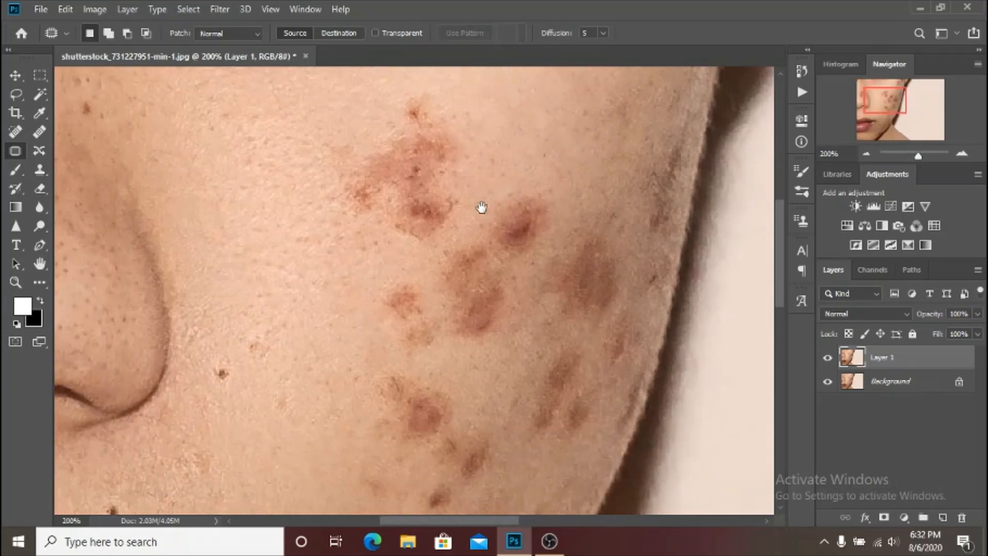
{"action": "mouse_move", "coordinate": [242, 397]}
{"action": "left_mouse_down"}
{"action": "mouse_move", "coordinate": [317, 357]}
{"action": "mouse_move", "coordinate": [327, 341]}
{"action": "mouse_move", "coordinate": [291, 333]}
{"action": "mouse_move", "coordinate": [324, 324]}
{"action": "mouse_move", "coordinate": [318, 292]}
{"action": "mouse_move", "coordinate": [301, 316]}
{"action": "mouse_move", "coordinate": [326, 367]}
{"action": "left_mouse_up"}
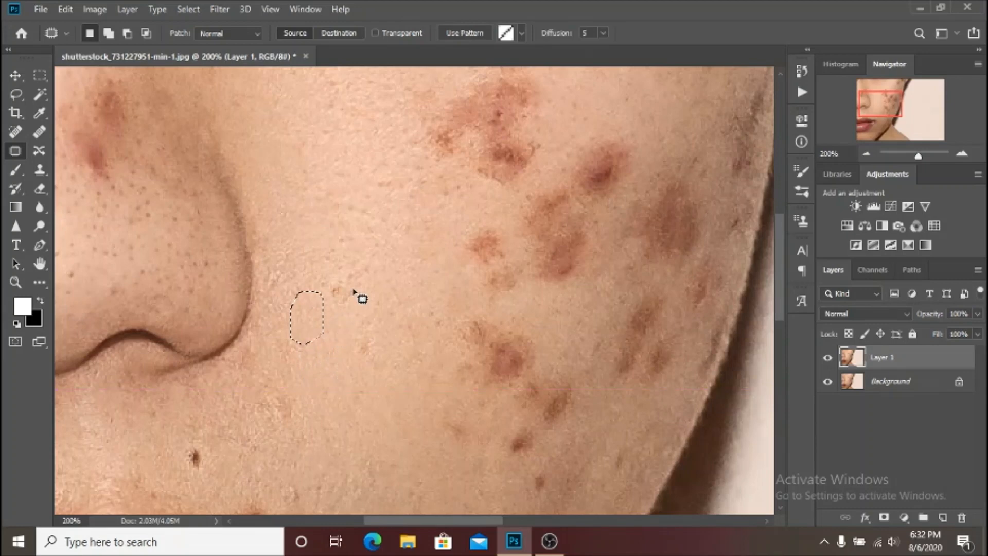
{"action": "mouse_move", "coordinate": [356, 294]}
{"action": "left_mouse_down"}
{"action": "mouse_move", "coordinate": [331, 318]}
{"action": "mouse_move", "coordinate": [316, 295]}
{"action": "mouse_move", "coordinate": [328, 266]}
{"action": "mouse_move", "coordinate": [345, 292]}
{"action": "mouse_move", "coordinate": [347, 353]}
{"action": "mouse_move", "coordinate": [341, 313]}
{"action": "mouse_move", "coordinate": [389, 311]}
{"action": "left_mouse_up"}
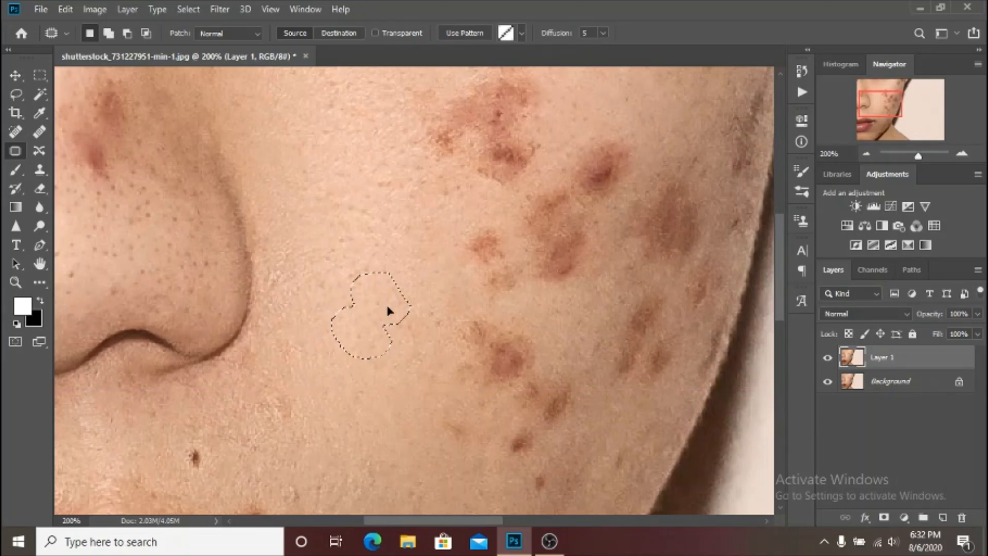
{"action": "key", "text": "ctrl+d"}
Patch out the dark mole and the reddish spot above the upper lip.
{"action": "left_click_drag", "start_coordinate": [319, 414], "coordinate": [338, 267]}
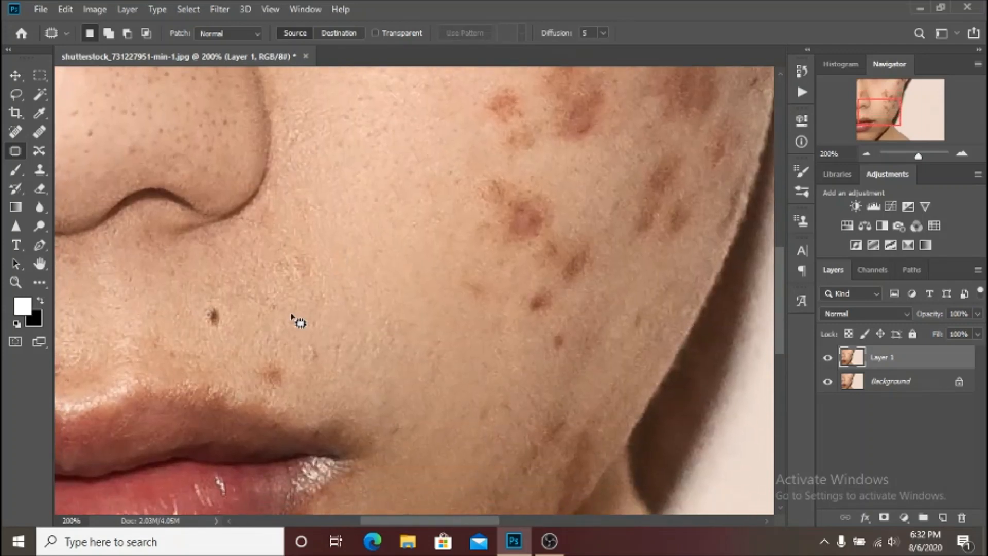
{"action": "mouse_move", "coordinate": [197, 298]}
{"action": "left_mouse_down"}
{"action": "mouse_move", "coordinate": [236, 318]}
{"action": "mouse_move", "coordinate": [233, 327]}
{"action": "mouse_move", "coordinate": [286, 337]}
{"action": "left_mouse_up"}
{"action": "key", "text": "ctrl+d"}
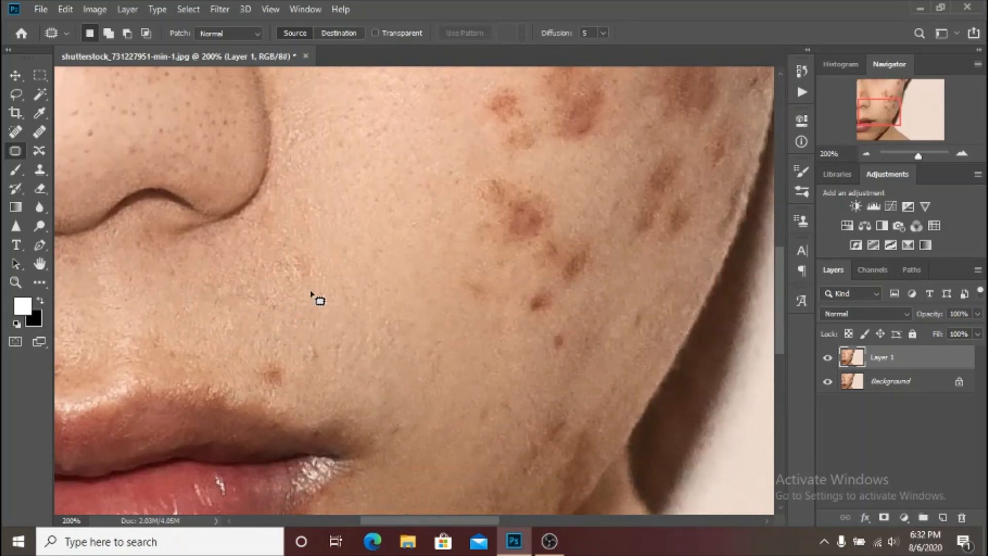
{"action": "scroll", "coordinate": [305, 305], "scroll_direction": "down", "scroll_amount": 3}
{"action": "mouse_move", "coordinate": [315, 299]}
{"action": "left_mouse_down"}
{"action": "mouse_move", "coordinate": [275, 297]}
{"action": "mouse_move", "coordinate": [276, 268]}
{"action": "mouse_move", "coordinate": [292, 296]}
{"action": "mouse_move", "coordinate": [301, 259]}
{"action": "mouse_move", "coordinate": [271, 326]}
{"action": "mouse_move", "coordinate": [252, 328]}
{"action": "mouse_move", "coordinate": [231, 311]}
{"action": "mouse_move", "coordinate": [231, 293]}
{"action": "mouse_move", "coordinate": [298, 278]}
{"action": "left_mouse_up"}
{"action": "key", "text": "ctrl+d"}
Patch out the mole just below the corner of the mouth.
{"action": "key", "text": "ctrl+d"}
{"action": "left_click_drag", "start_coordinate": [359, 443], "coordinate": [308, 287]}
{"action": "mouse_move", "coordinate": [275, 318]}
{"action": "left_mouse_down"}
{"action": "mouse_move", "coordinate": [239, 325]}
{"action": "mouse_move", "coordinate": [252, 302]}
{"action": "mouse_move", "coordinate": [276, 318]}
{"action": "left_mouse_up"}
{"action": "mouse_move", "coordinate": [260, 311]}
{"action": "left_mouse_down"}
{"action": "mouse_move", "coordinate": [264, 324]}
{"action": "mouse_move", "coordinate": [311, 346]}
{"action": "left_mouse_up"}
{"action": "key", "text": "ctrl+d"}
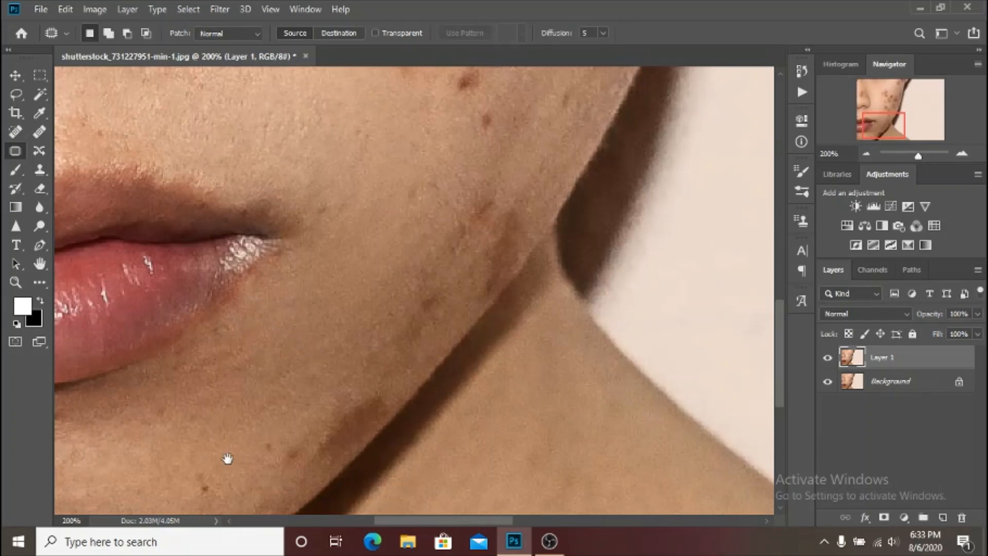
Patch out the small dark spots on the chin near the jawline.
{"action": "left_click_drag", "start_coordinate": [227, 459], "coordinate": [275, 364]}
{"action": "mouse_move", "coordinate": [275, 403]}
{"action": "left_mouse_down"}
{"action": "mouse_move", "coordinate": [241, 420]}
{"action": "mouse_move", "coordinate": [230, 387]}
{"action": "mouse_move", "coordinate": [257, 381]}
{"action": "mouse_move", "coordinate": [189, 360]}
{"action": "mouse_move", "coordinate": [189, 335]}
{"action": "mouse_move", "coordinate": [228, 315]}
{"action": "mouse_move", "coordinate": [219, 366]}
{"action": "mouse_move", "coordinate": [242, 374]}
{"action": "left_mouse_up"}
{"action": "left_click", "coordinate": [317, 377]}
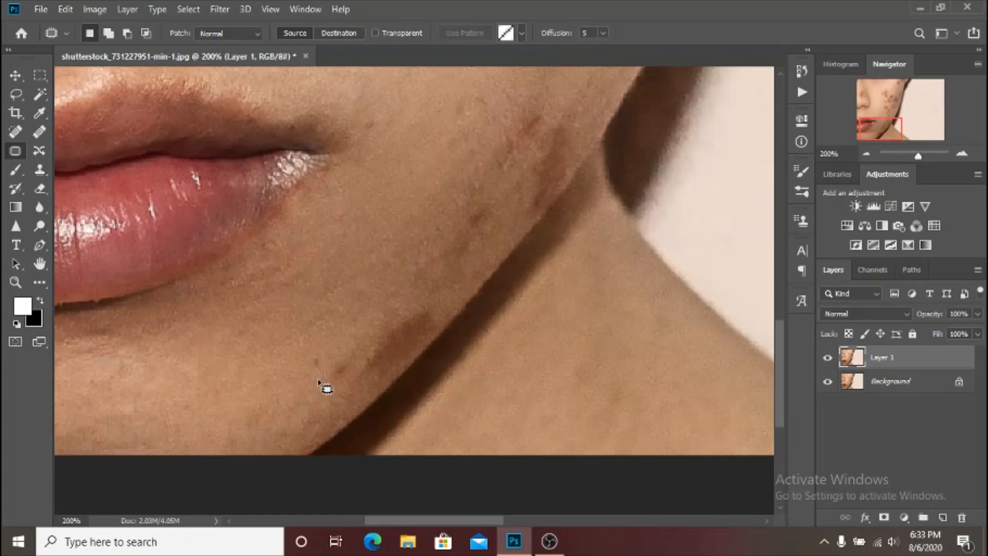
{"action": "mouse_move", "coordinate": [309, 375]}
{"action": "left_mouse_down"}
{"action": "mouse_move", "coordinate": [328, 381]}
{"action": "mouse_move", "coordinate": [351, 363]}
{"action": "mouse_move", "coordinate": [289, 356]}
{"action": "mouse_move", "coordinate": [309, 375]}
{"action": "mouse_move", "coordinate": [286, 384]}
{"action": "left_mouse_up"}
{"action": "left_click", "coordinate": [387, 322]}
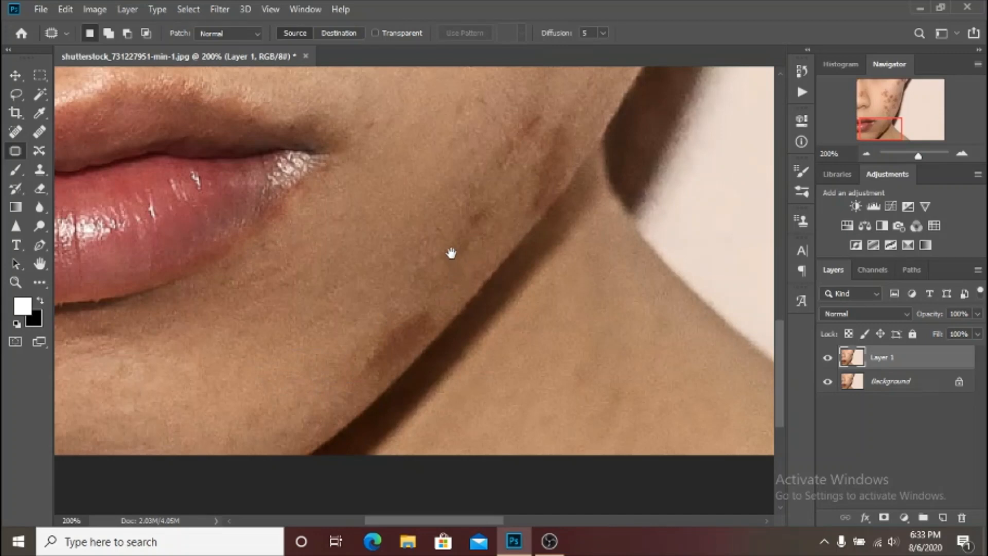
Patch out the small dark spots and the faint mark on the lower cheek below the large blemishes.
{"action": "scroll", "coordinate": [415, 257], "scroll_direction": "up", "scroll_amount": 3}
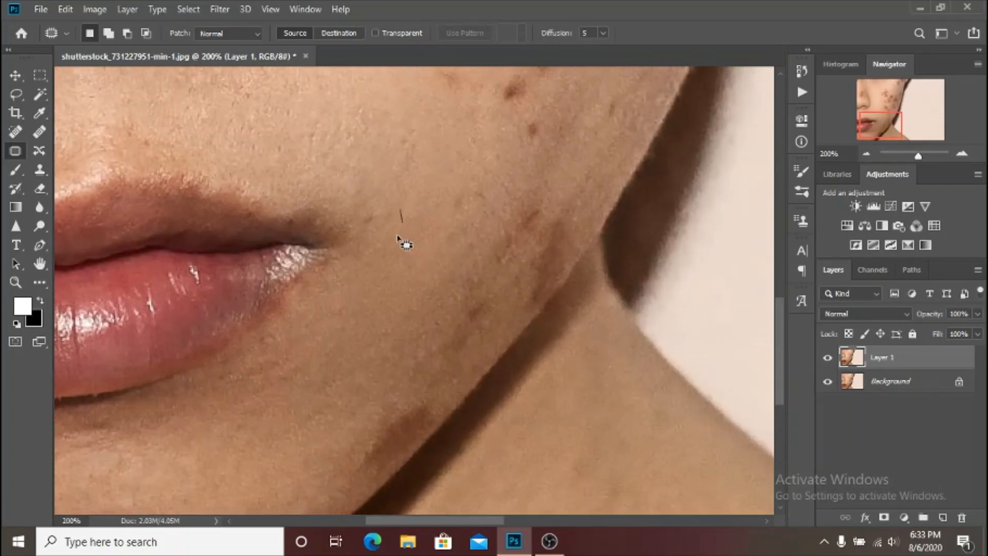
{"action": "mouse_move", "coordinate": [399, 237]}
{"action": "left_mouse_down"}
{"action": "mouse_move", "coordinate": [353, 216]}
{"action": "mouse_move", "coordinate": [400, 234]}
{"action": "left_mouse_up"}
{"action": "left_click", "coordinate": [531, 159]}
{"action": "mouse_move", "coordinate": [505, 142]}
{"action": "left_mouse_down"}
{"action": "mouse_move", "coordinate": [425, 307]}
{"action": "mouse_move", "coordinate": [461, 305]}
{"action": "mouse_move", "coordinate": [437, 283]}
{"action": "mouse_move", "coordinate": [439, 309]}
{"action": "left_mouse_up"}
{"action": "left_click", "coordinate": [413, 280]}
{"action": "mouse_move", "coordinate": [414, 279]}
{"action": "left_mouse_down"}
{"action": "mouse_move", "coordinate": [465, 243]}
{"action": "mouse_move", "coordinate": [411, 241]}
{"action": "mouse_move", "coordinate": [424, 302]}
{"action": "mouse_move", "coordinate": [400, 310]}
{"action": "left_mouse_up"}
{"action": "left_click", "coordinate": [415, 284]}
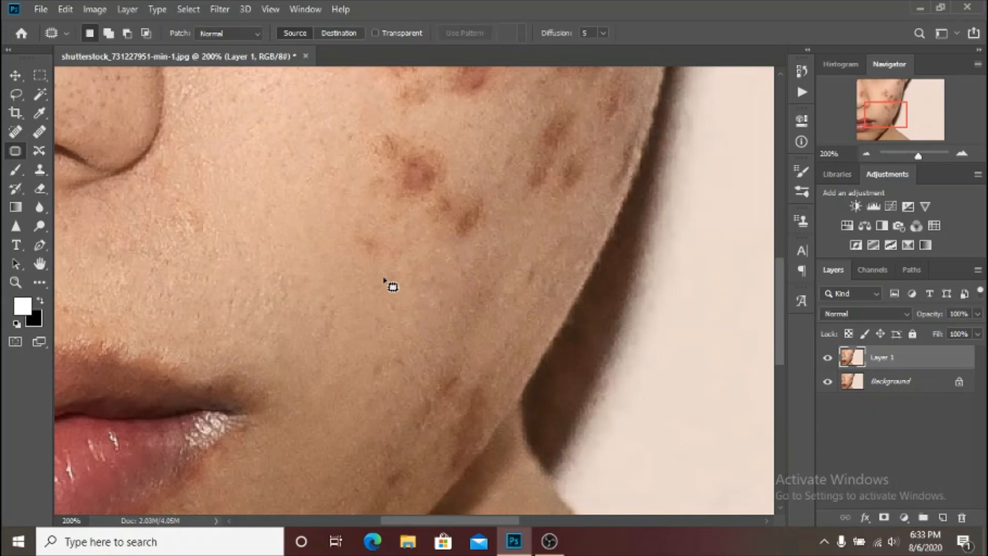
{"action": "mouse_move", "coordinate": [360, 259]}
{"action": "left_mouse_down"}
{"action": "mouse_move", "coordinate": [408, 259]}
{"action": "mouse_move", "coordinate": [377, 228]}
{"action": "mouse_move", "coordinate": [334, 228]}
{"action": "mouse_move", "coordinate": [386, 299]}
{"action": "left_mouse_up"}
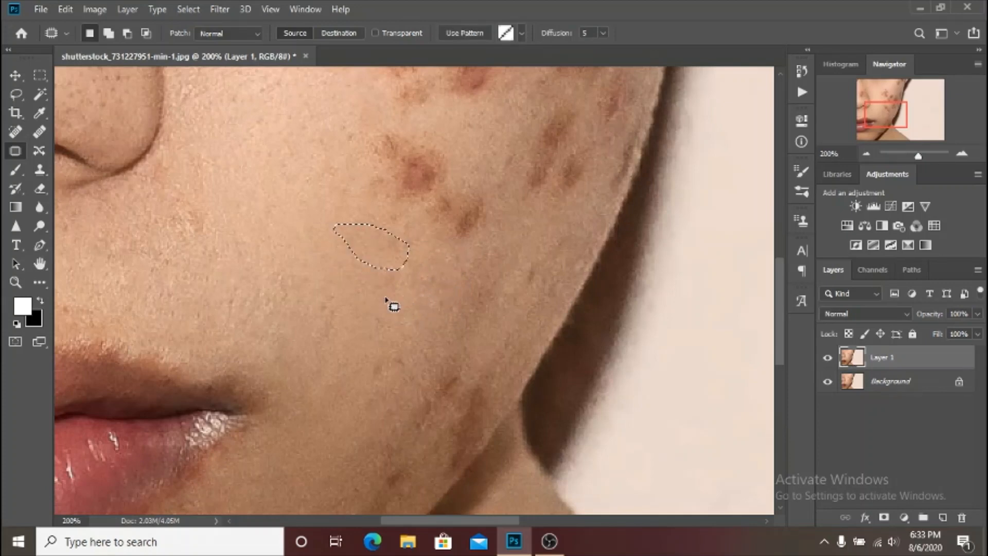
{"action": "left_click", "coordinate": [303, 311]}
Patch out the small spot on the upper side of the nose.
{"action": "left_click_drag", "start_coordinate": [288, 264], "coordinate": [455, 450]}
{"action": "left_click_drag", "start_coordinate": [389, 251], "coordinate": [365, 272]}
{"action": "mouse_move", "coordinate": [233, 179]}
{"action": "left_mouse_down"}
{"action": "mouse_move", "coordinate": [220, 120]}
{"action": "mouse_move", "coordinate": [241, 174]}
{"action": "left_mouse_up"}
{"action": "mouse_move", "coordinate": [147, 165]}
{"action": "left_mouse_down"}
{"action": "mouse_move", "coordinate": [143, 173]}
{"action": "mouse_move", "coordinate": [114, 157]}
{"action": "mouse_move", "coordinate": [145, 160]}
{"action": "mouse_move", "coordinate": [115, 139]}
{"action": "left_mouse_up"}
{"action": "left_click", "coordinate": [173, 147]}
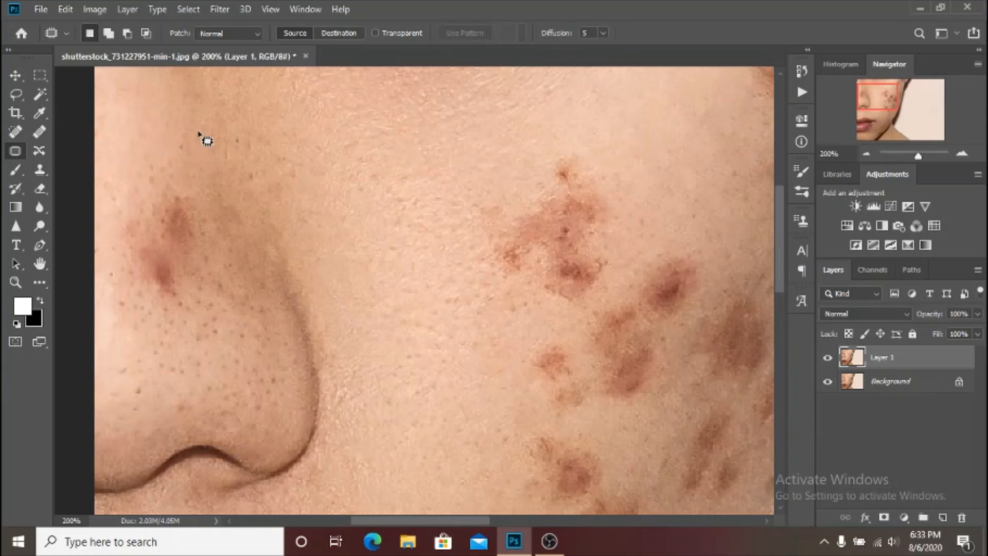
Compare the whole image before and after patching by toggling the visibility of Layer 1.
{"action": "key", "text": "ctrl+minus"}
{"action": "key", "text": "ctrl+minus"}
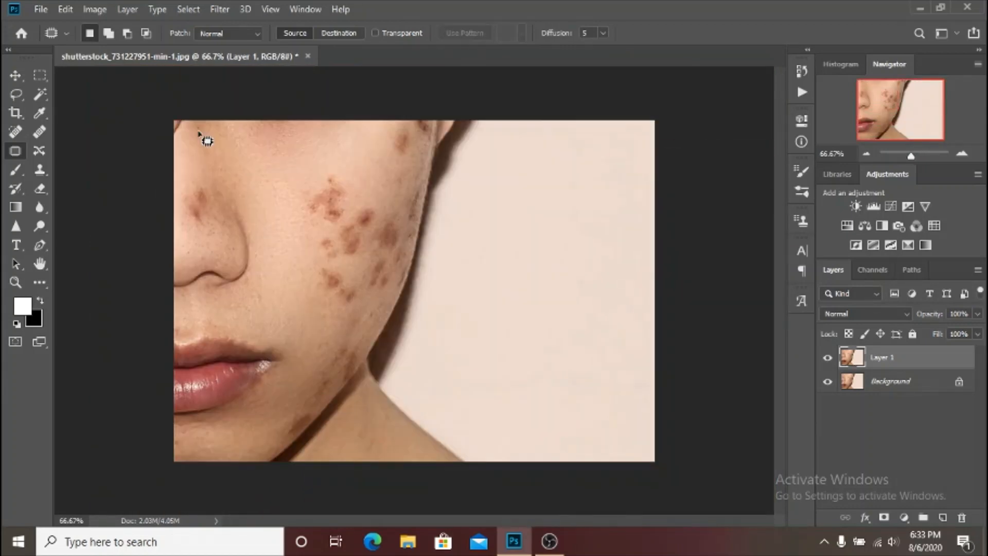
{"action": "left_click", "coordinate": [827, 360]}
{"action": "left_click", "coordinate": [827, 361]}
{"action": "left_click", "coordinate": [828, 360]}
Flatten the image and duplicate the Background layer twice.
{"action": "right_click", "coordinate": [925, 385]}
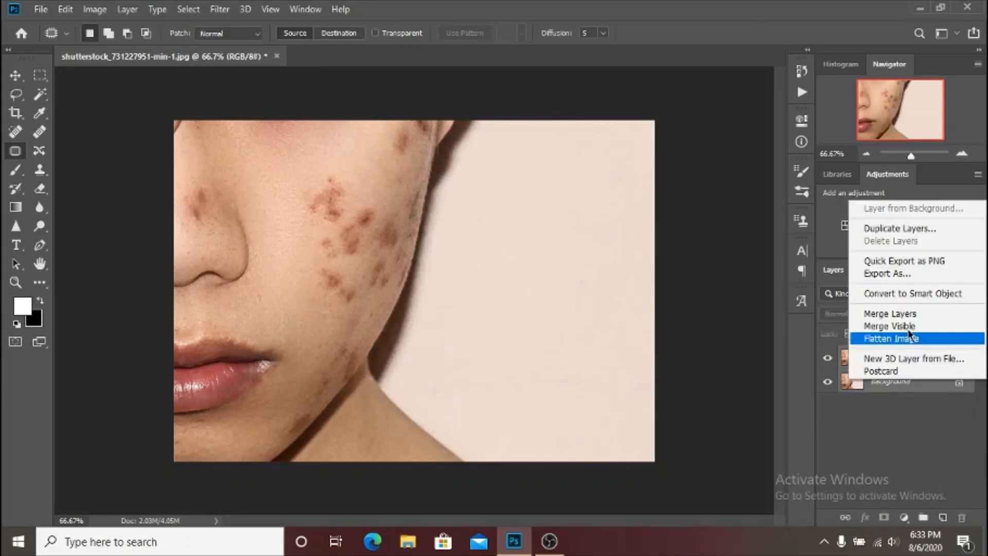
{"action": "left_click", "coordinate": [890, 335]}
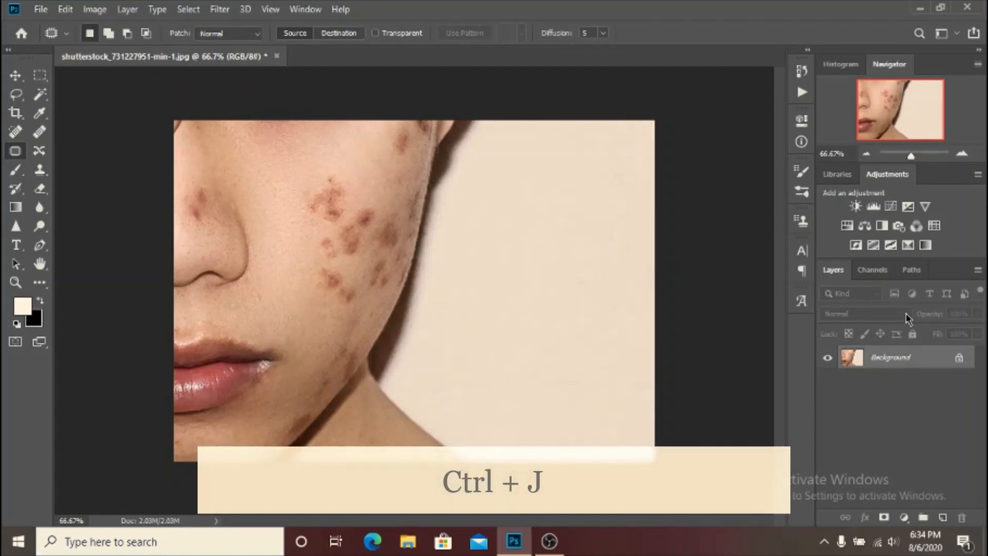
{"action": "key", "text": "ctrl+j"}
{"action": "key", "text": "ctrl+j"}
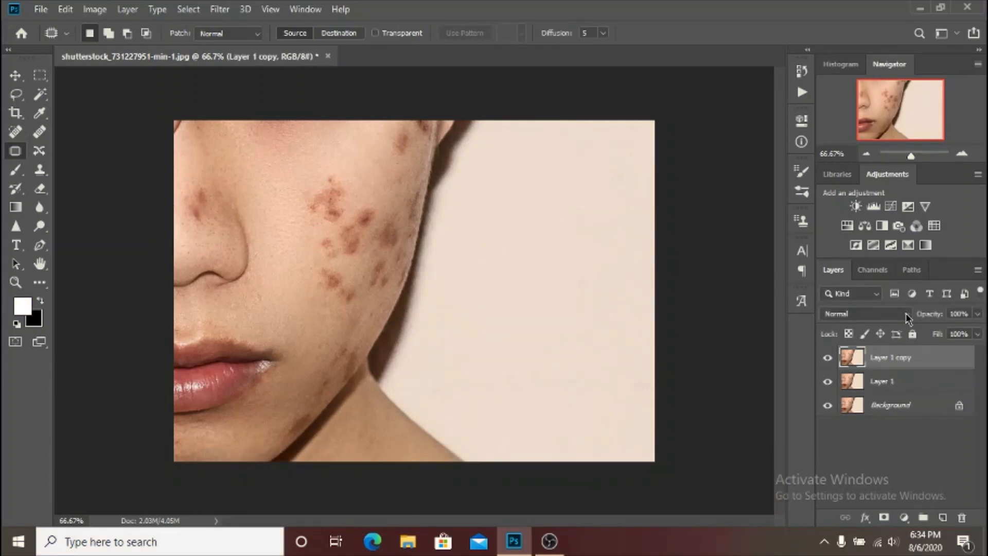
Group the two duplicate layers and name the group FS.
{"action": "left_click", "coordinate": [924, 387], "text": "shift"}
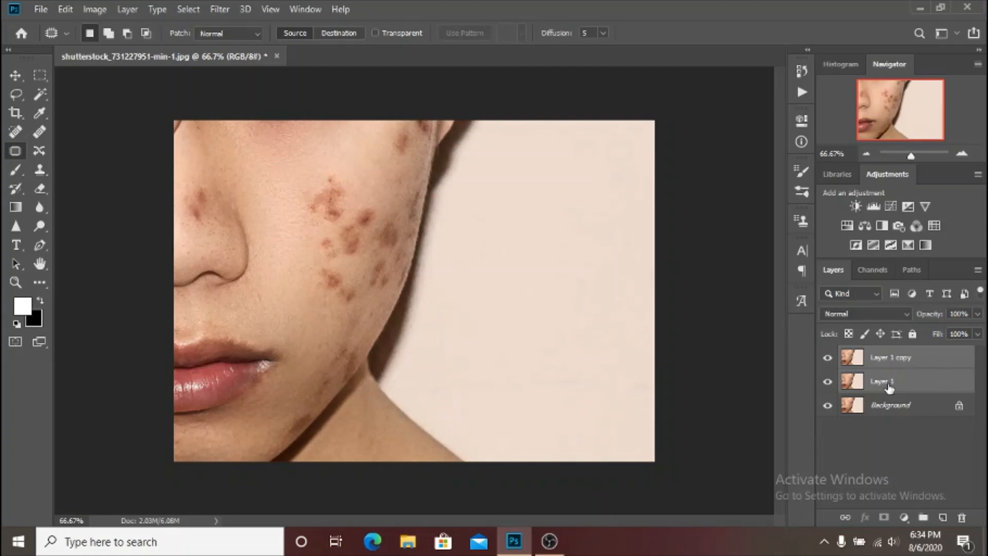
{"action": "key", "text": "ctrl+g"}
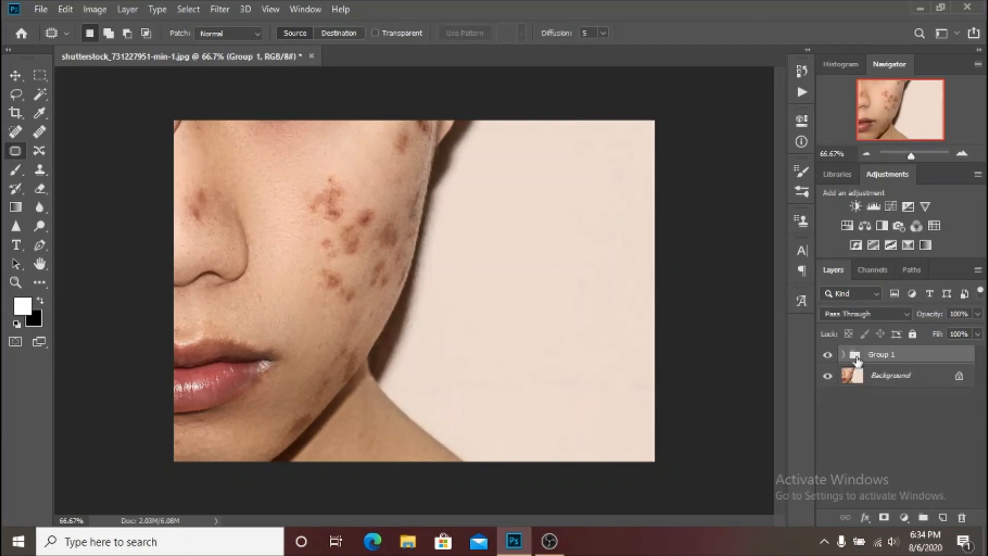
{"action": "double_click", "coordinate": [894, 357]}
{"action": "type", "text": "FS"}
{"action": "key", "text": "Return"}
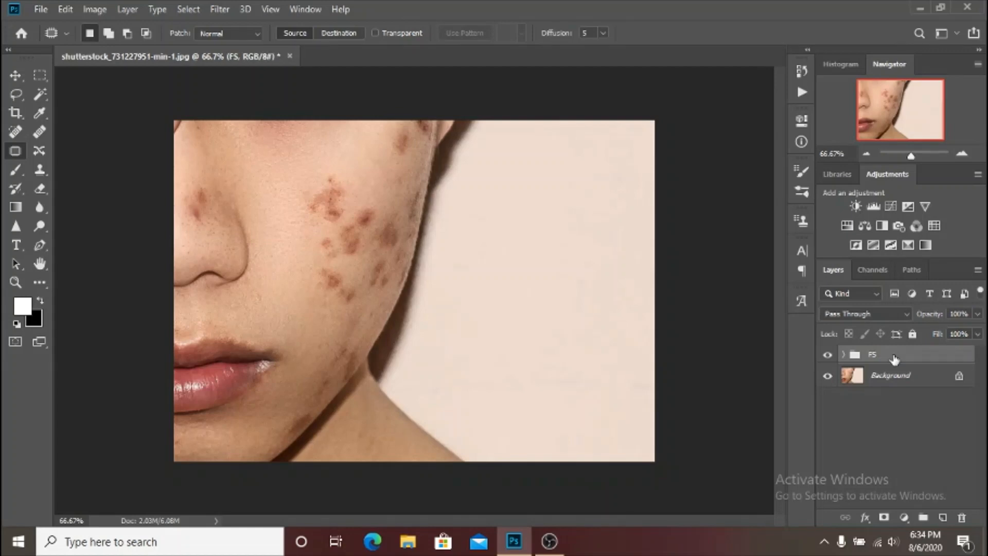
Hide Layer 1 copy in the FS group and apply a Gaussian Blur with a radius of 4 pixels to Layer 1.
{"action": "left_click", "coordinate": [845, 355]}
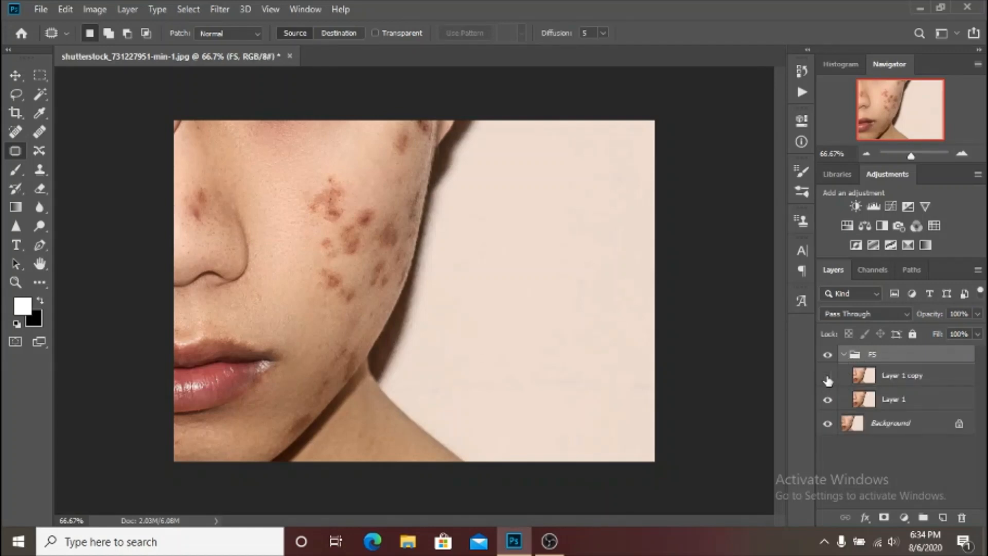
{"action": "left_click", "coordinate": [956, 385]}
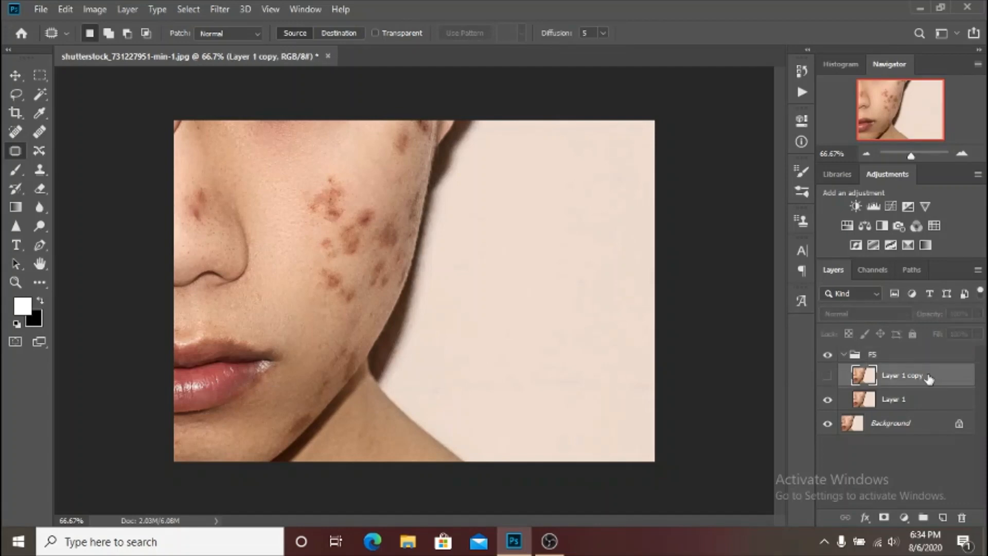
{"action": "left_click", "coordinate": [936, 407]}
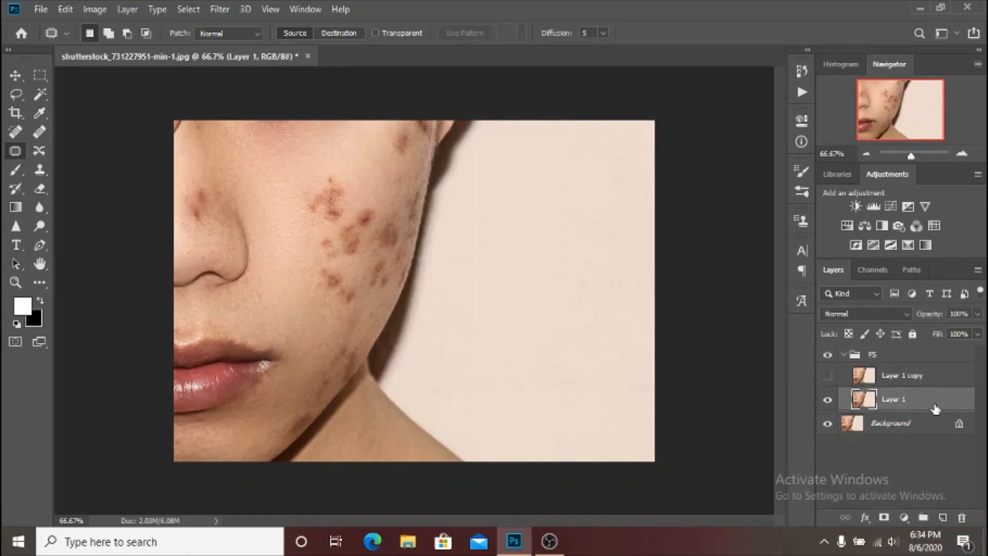
{"action": "left_click", "coordinate": [220, 9]}
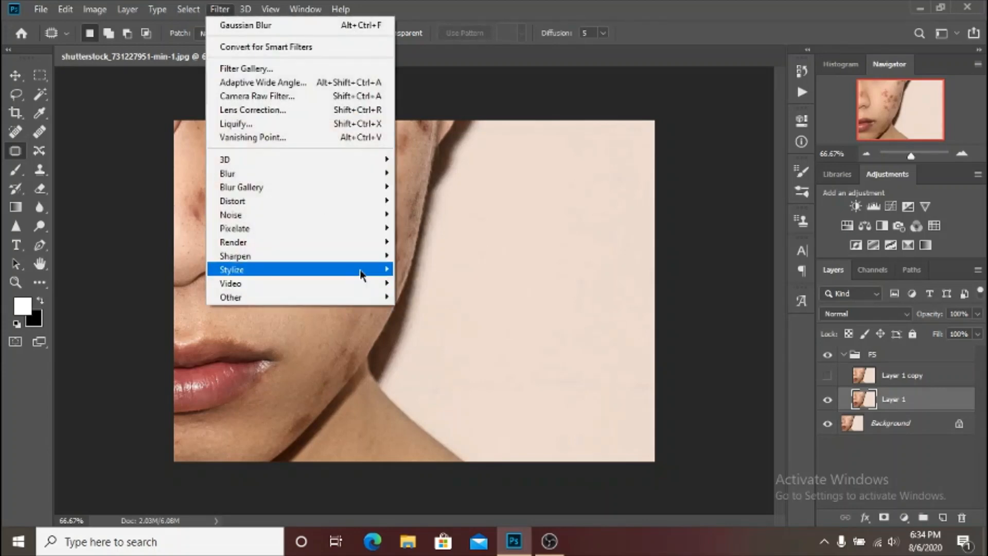
{"action": "mouse_move", "coordinate": [344, 174]}
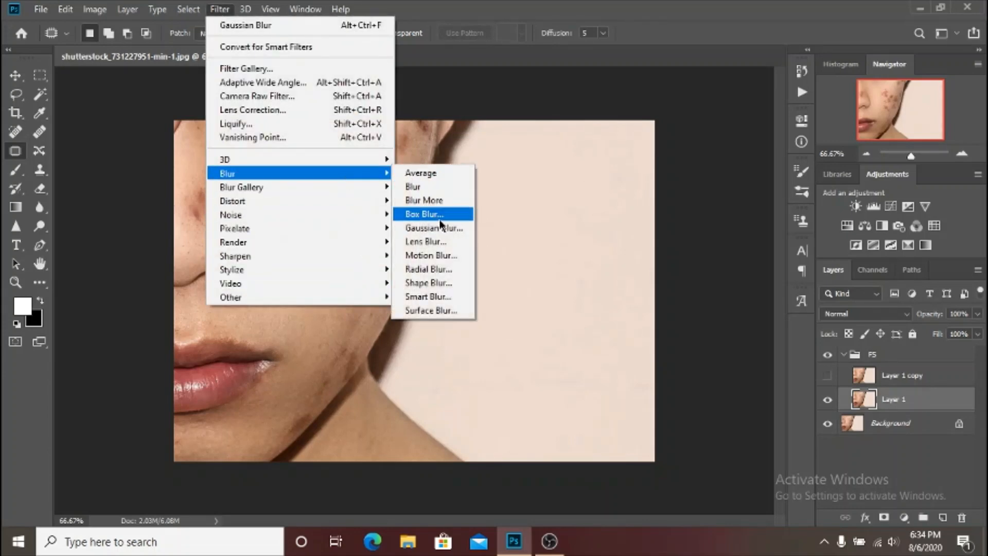
{"action": "left_click", "coordinate": [438, 227]}
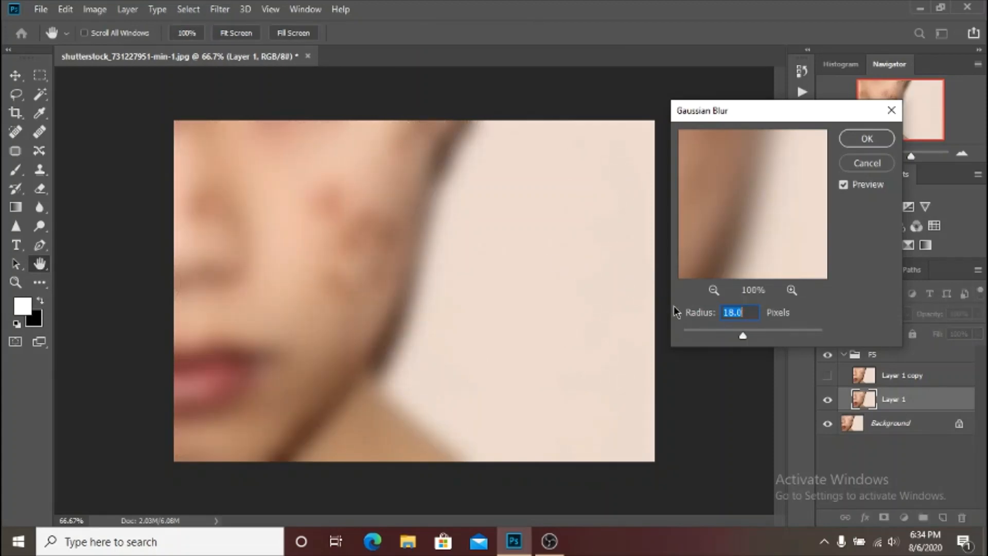
{"action": "type", "text": "4"}
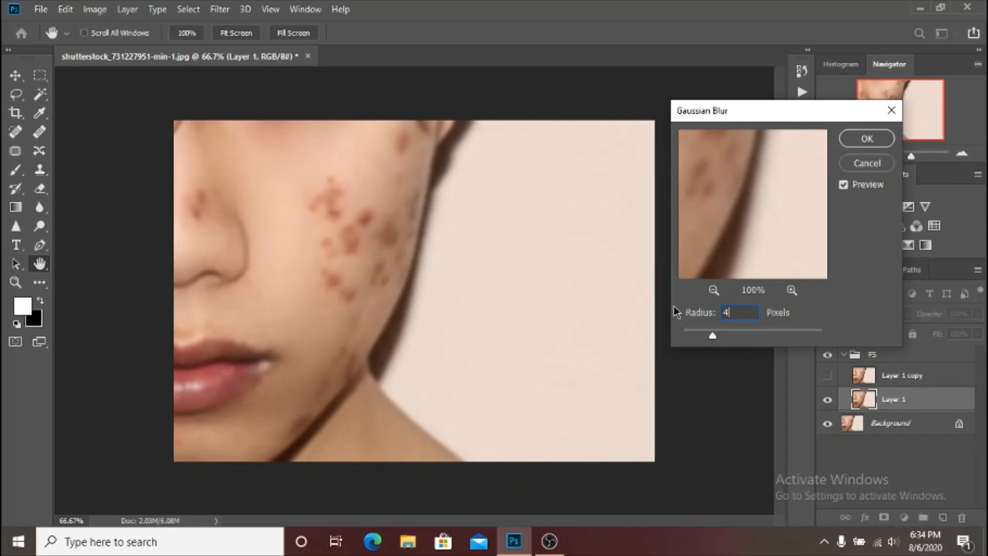
{"action": "type", "text": "5"}
{"action": "type", "text": "4"}
{"action": "key", "text": "Return"}
Show Layer 1 copy again and use Apply Image on it with Layer 1, RGB channel, Subtract blending, scale 2 and offset 128.
{"action": "key", "text": "j"}
{"action": "right_click", "coordinate": [676, 311]}
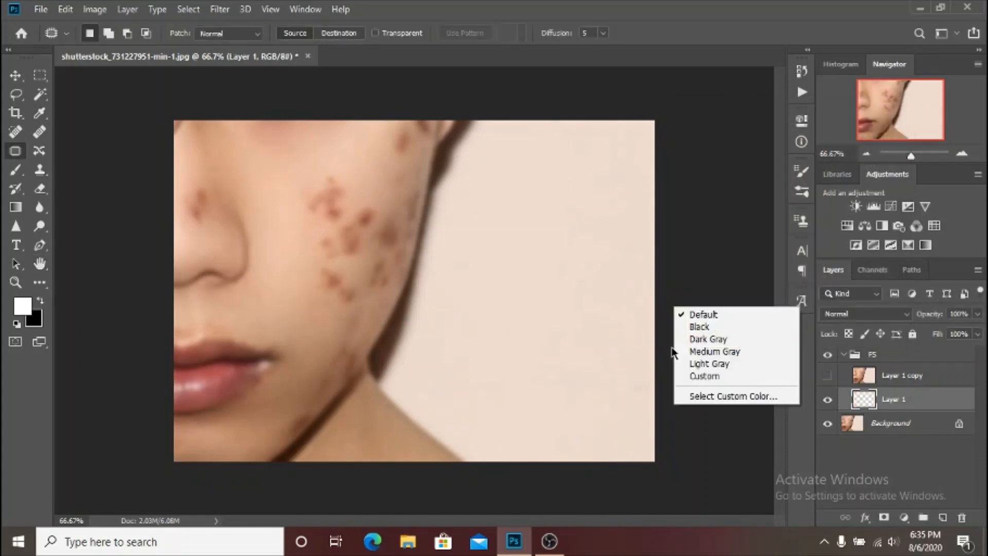
{"action": "left_click", "coordinate": [806, 446]}
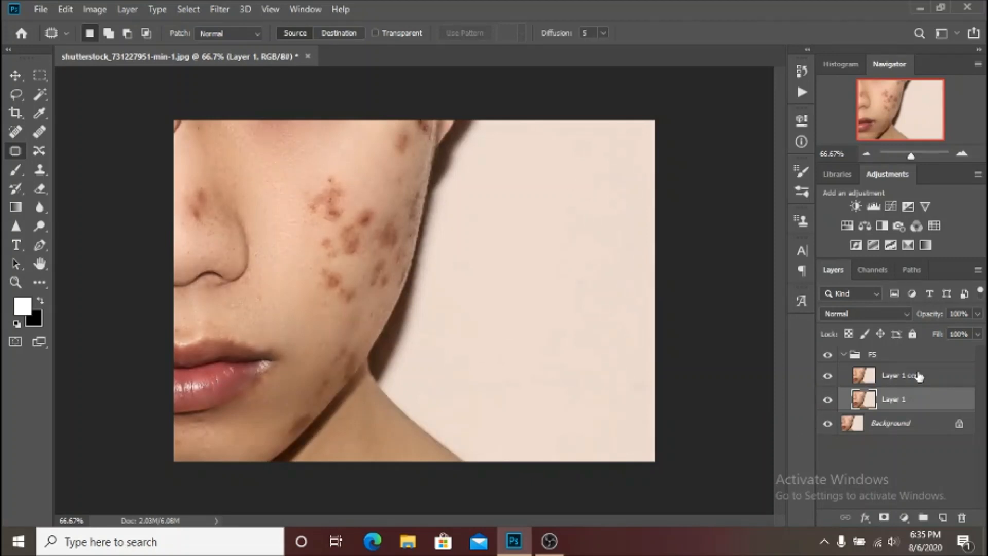
{"action": "left_click", "coordinate": [948, 377]}
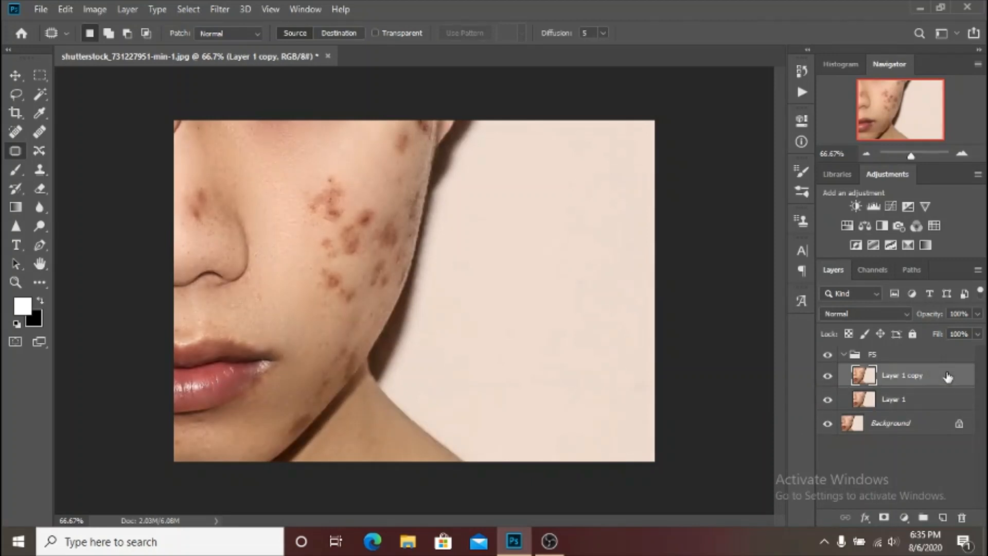
{"action": "left_click", "coordinate": [94, 9]}
{"action": "left_click", "coordinate": [148, 222]}
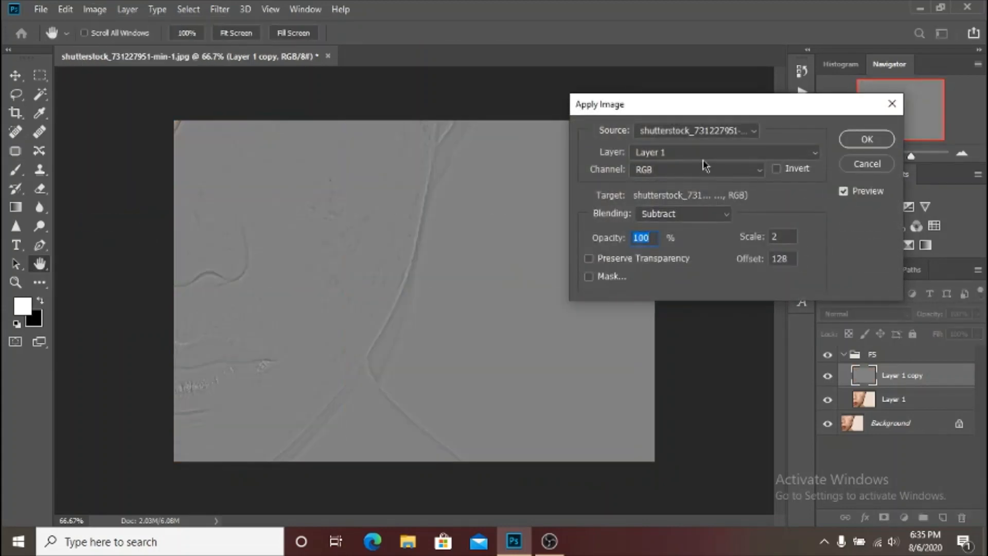
{"action": "left_click", "coordinate": [654, 154]}
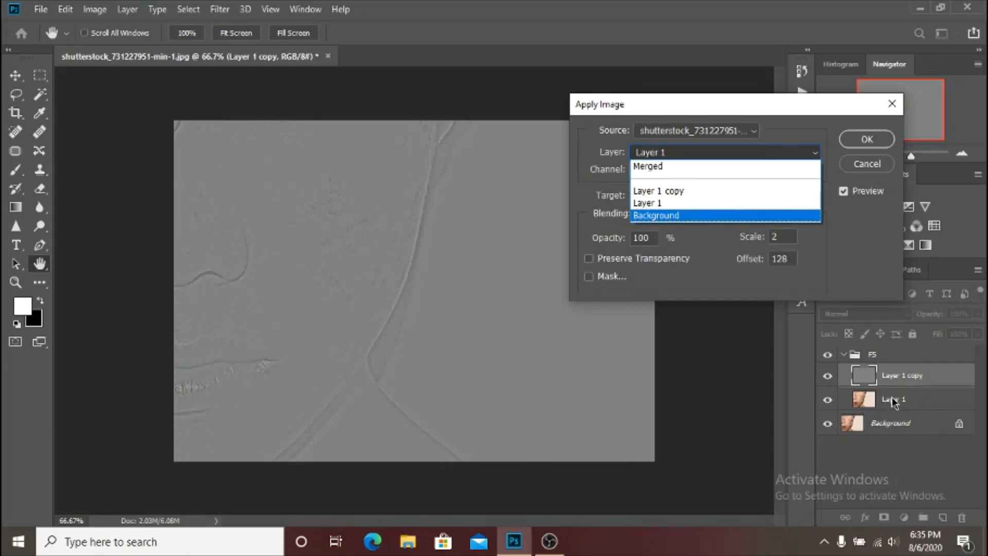
{"action": "left_click", "coordinate": [650, 203]}
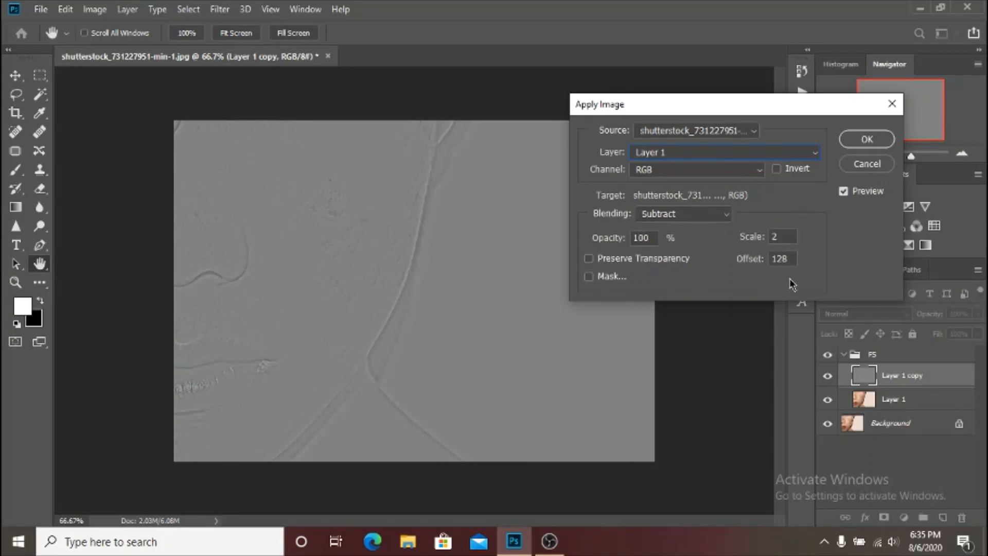
{"action": "left_click", "coordinate": [852, 139]}
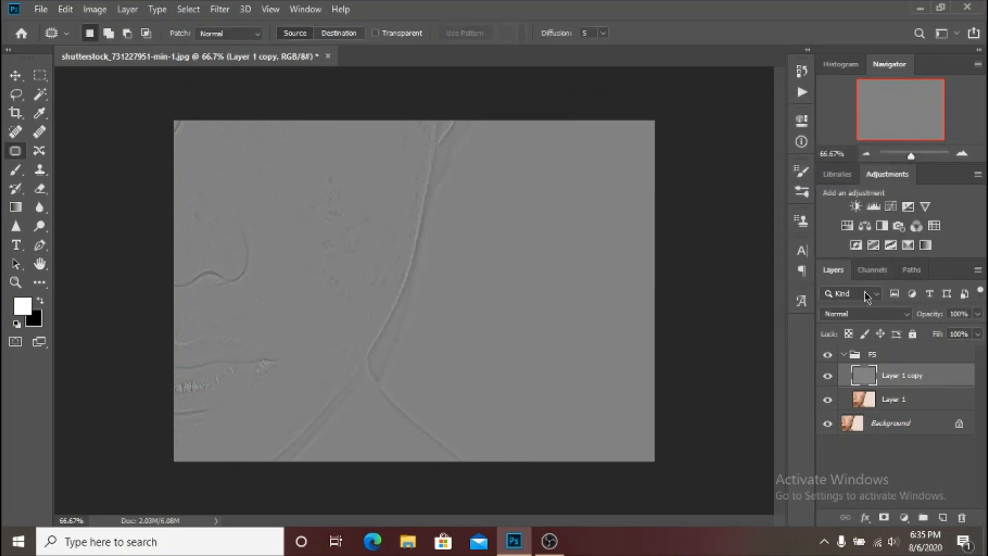
Set the blend mode of Layer 1 copy to Linear Light.
{"action": "left_click", "coordinate": [867, 314]}
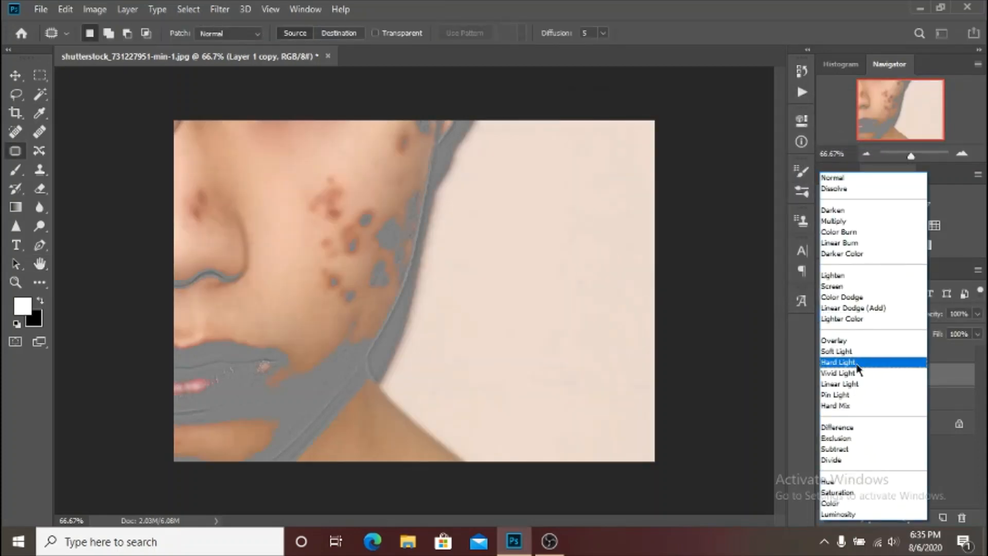
{"action": "left_click", "coordinate": [946, 346]}
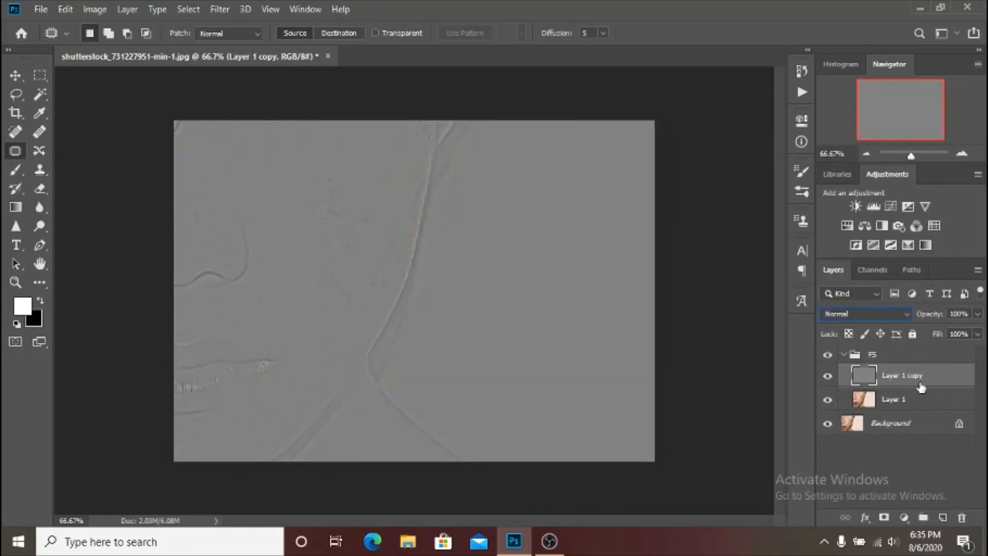
{"action": "left_click", "coordinate": [882, 314]}
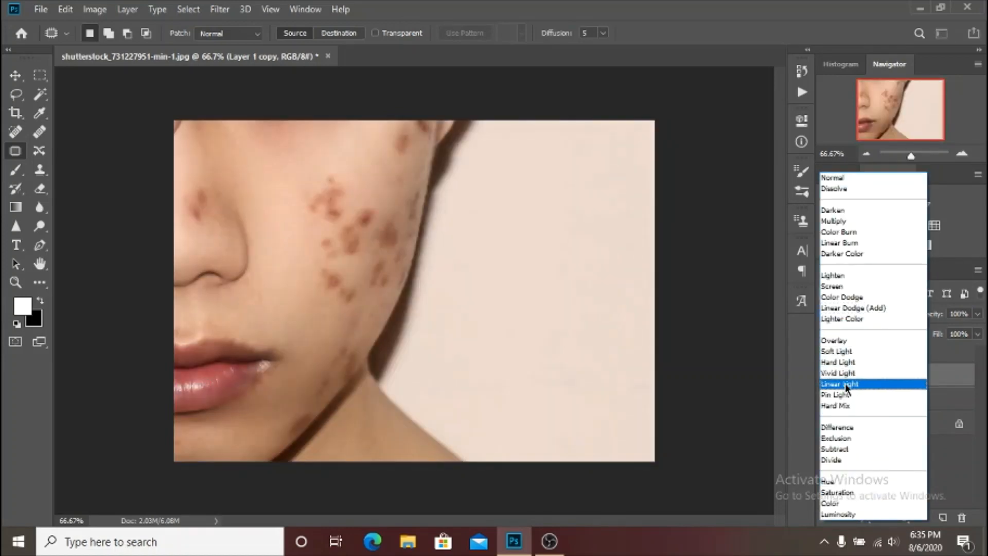
{"action": "left_click", "coordinate": [846, 384]}
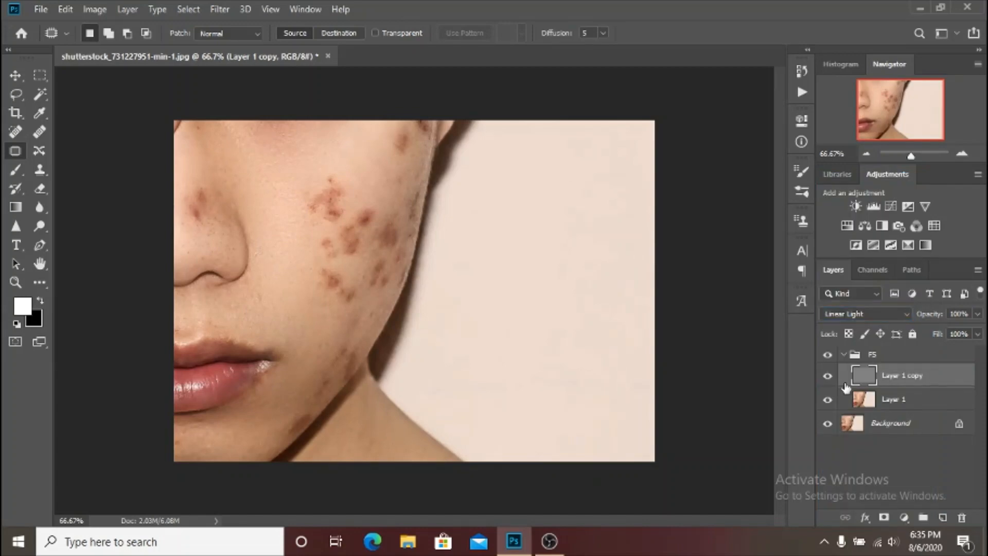
Compare the image with and without the collapsed FS group by toggling its visibility, and expand the group again.
{"action": "left_click", "coordinate": [841, 359]}
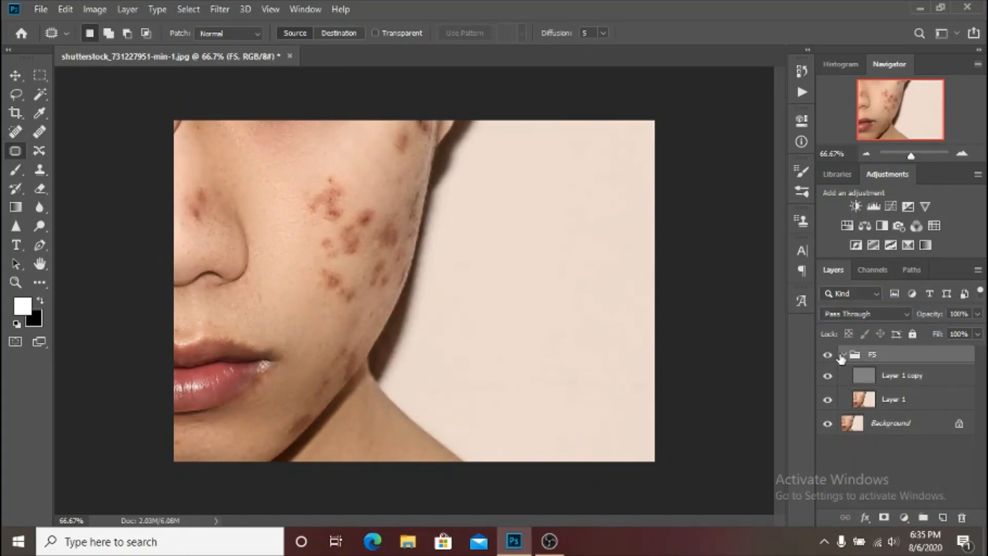
{"action": "left_click", "coordinate": [845, 355]}
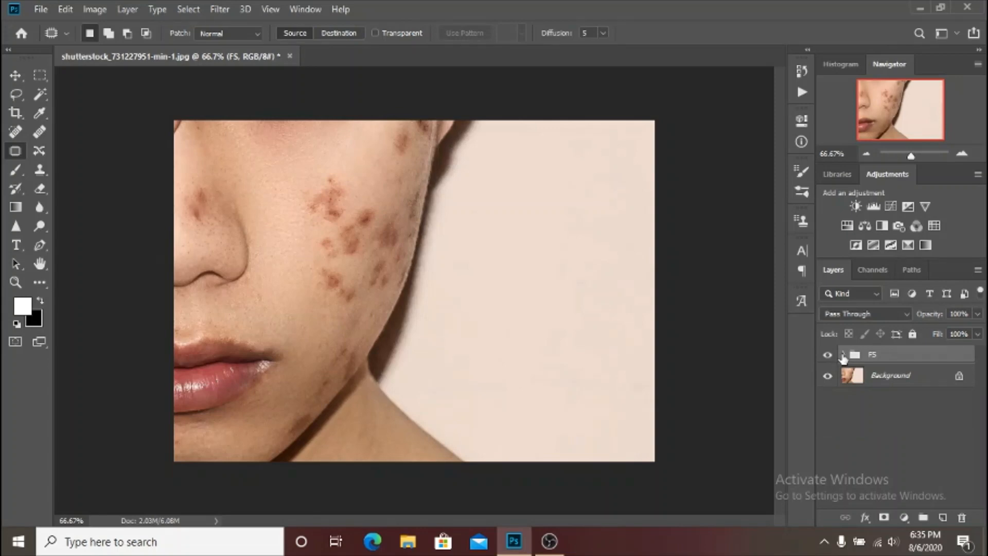
{"action": "left_click", "coordinate": [829, 354]}
{"action": "left_click", "coordinate": [828, 354]}
{"action": "left_click", "coordinate": [828, 355]}
{"action": "left_click", "coordinate": [828, 355]}
{"action": "left_click", "coordinate": [845, 356]}
On Layer 1, draw a Lasso selection with a 20 px feather around the cluster of dark marks on the cheek.
{"action": "left_click", "coordinate": [921, 408]}
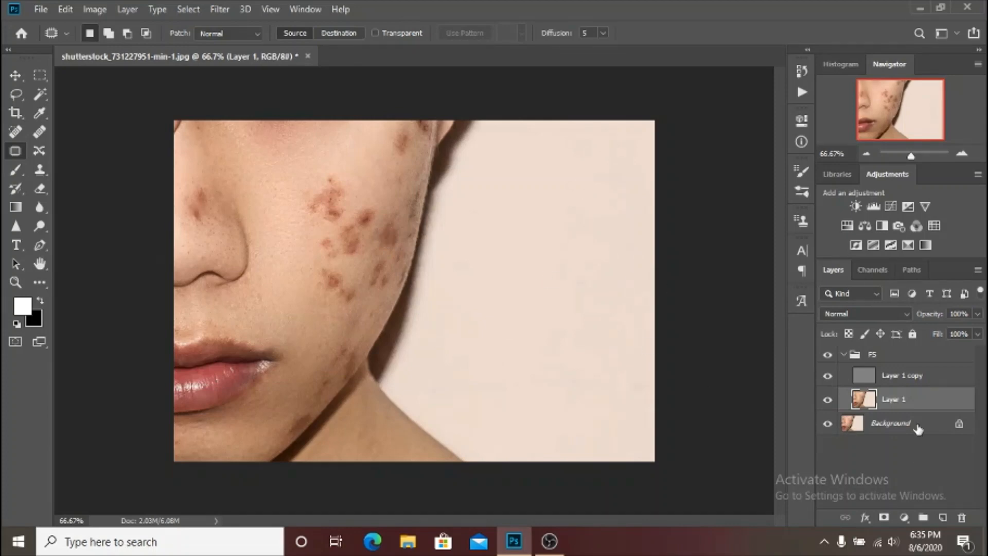
{"action": "left_click", "coordinate": [937, 378]}
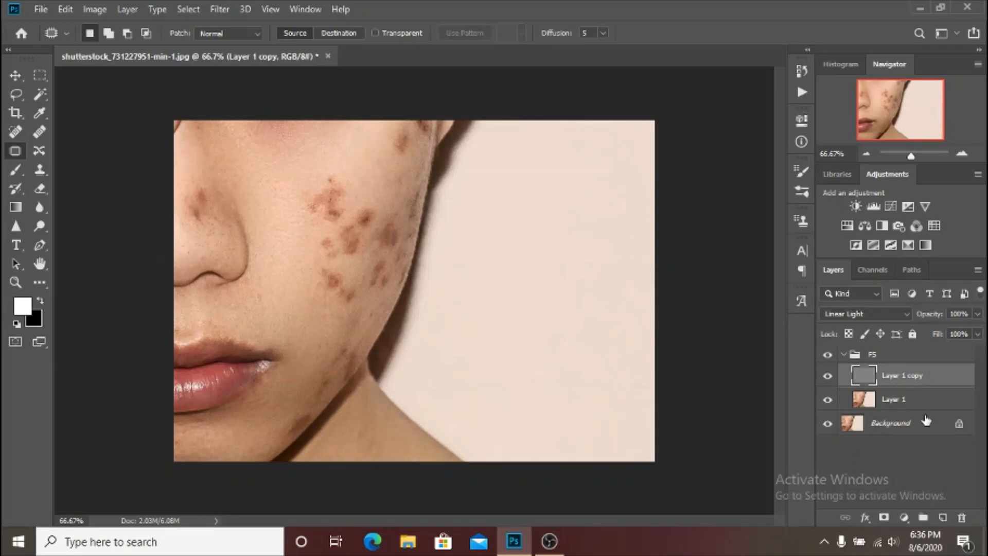
{"action": "left_click", "coordinate": [931, 403]}
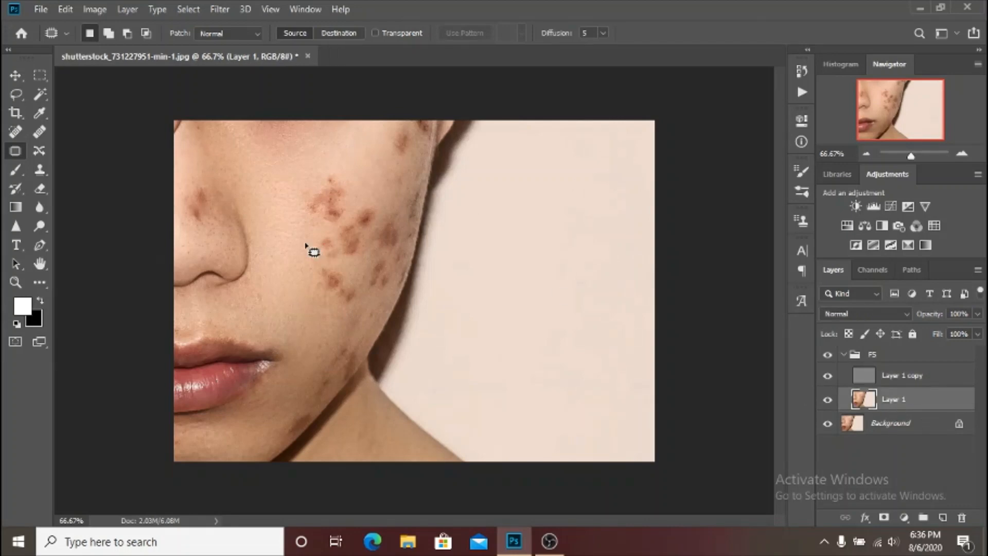
{"action": "key", "text": "ctrl+plus"}
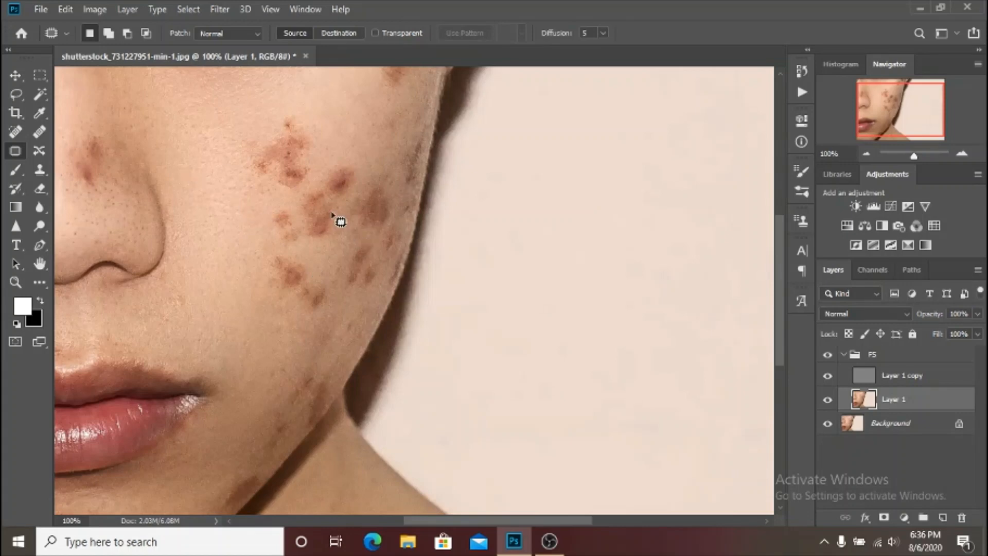
{"action": "left_click_drag", "start_coordinate": [327, 214], "coordinate": [404, 282]}
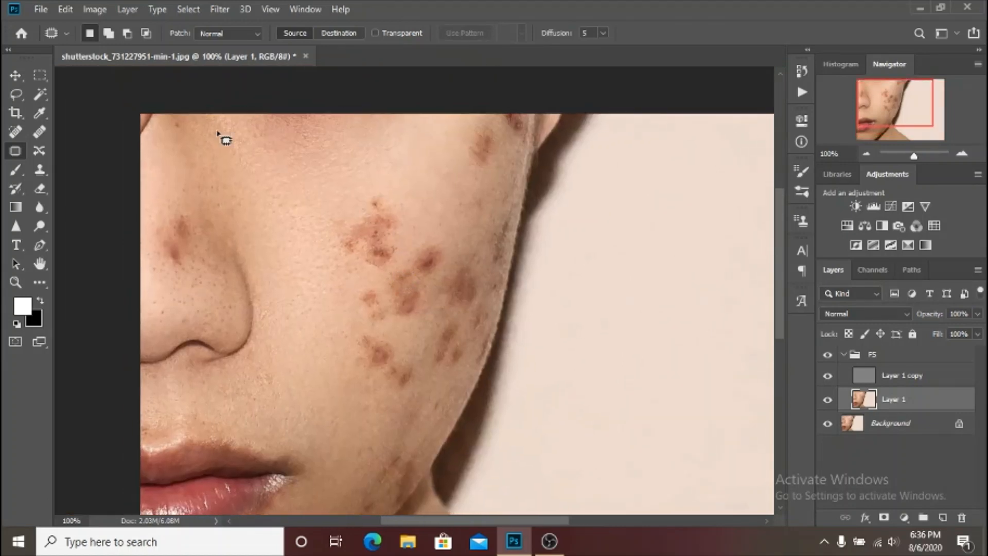
{"action": "left_click", "coordinate": [20, 97]}
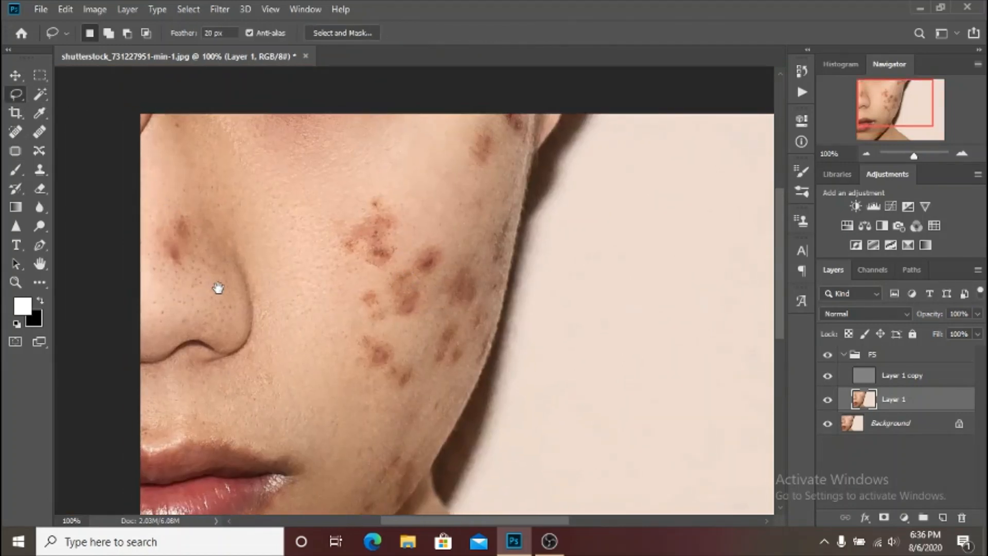
{"action": "scroll", "coordinate": [227, 262], "scroll_direction": "down", "scroll_amount": 3}
{"action": "scroll", "coordinate": [227, 263], "scroll_direction": "right", "scroll_amount": 1}
{"action": "mouse_move", "coordinate": [258, 174]}
{"action": "left_mouse_down"}
{"action": "mouse_move", "coordinate": [282, 120]}
{"action": "mouse_move", "coordinate": [319, 97]}
{"action": "mouse_move", "coordinate": [374, 88]}
{"action": "mouse_move", "coordinate": [429, 96]}
{"action": "mouse_move", "coordinate": [451, 160]}
{"action": "mouse_move", "coordinate": [452, 235]}
{"action": "left_mouse_up"}
{"action": "left_click_drag", "start_coordinate": [435, 266], "coordinate": [422, 304]}
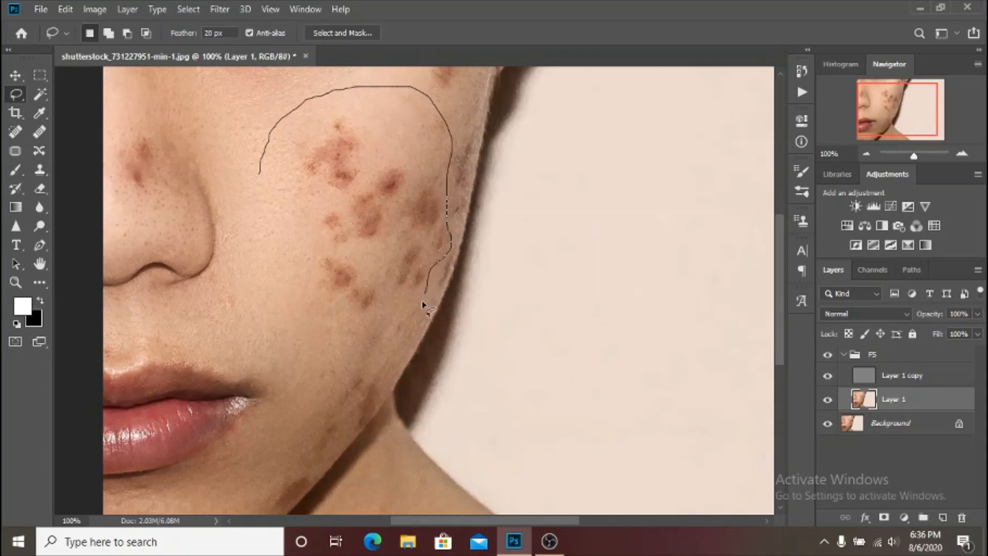
{"action": "mouse_move", "coordinate": [407, 351]}
{"action": "left_mouse_down"}
{"action": "mouse_move", "coordinate": [378, 378]}
{"action": "mouse_move", "coordinate": [355, 374]}
{"action": "mouse_move", "coordinate": [258, 310]}
{"action": "mouse_move", "coordinate": [236, 324]}
{"action": "left_mouse_up"}
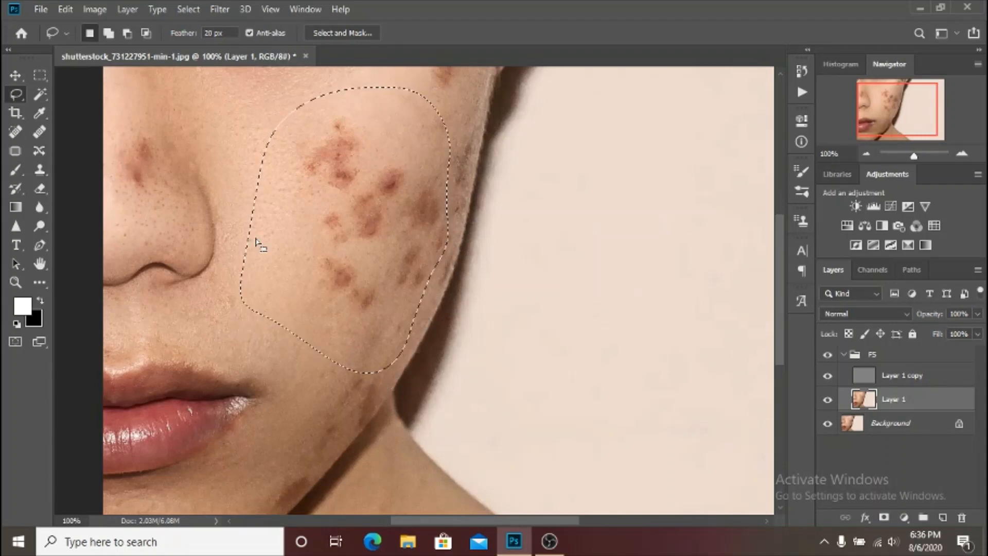
Open Gaussian Blur for the selected cheek area and preview a radius of 18 pixels.
{"action": "left_click", "coordinate": [214, 12]}
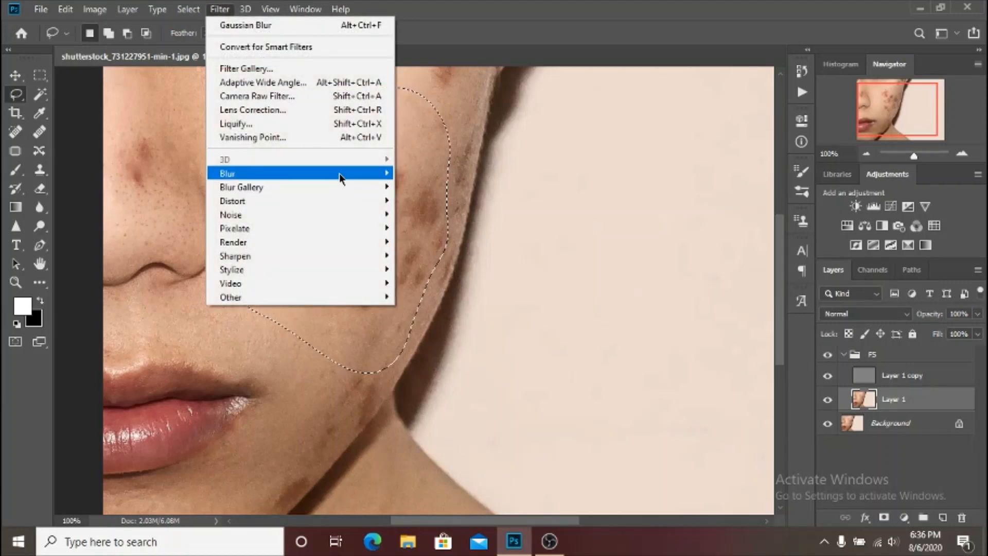
{"action": "mouse_move", "coordinate": [338, 173]}
{"action": "left_click", "coordinate": [484, 233]}
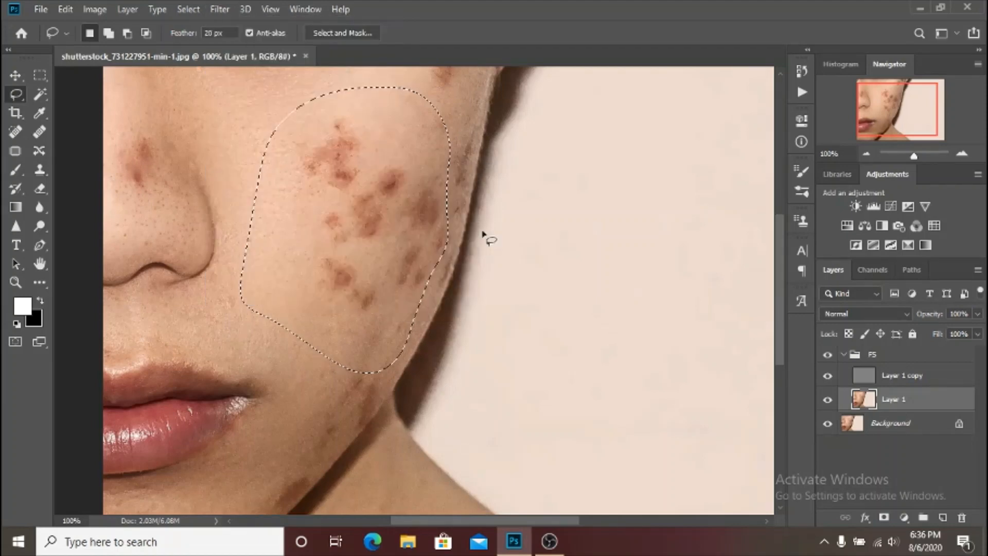
{"action": "left_click", "coordinate": [216, 10]}
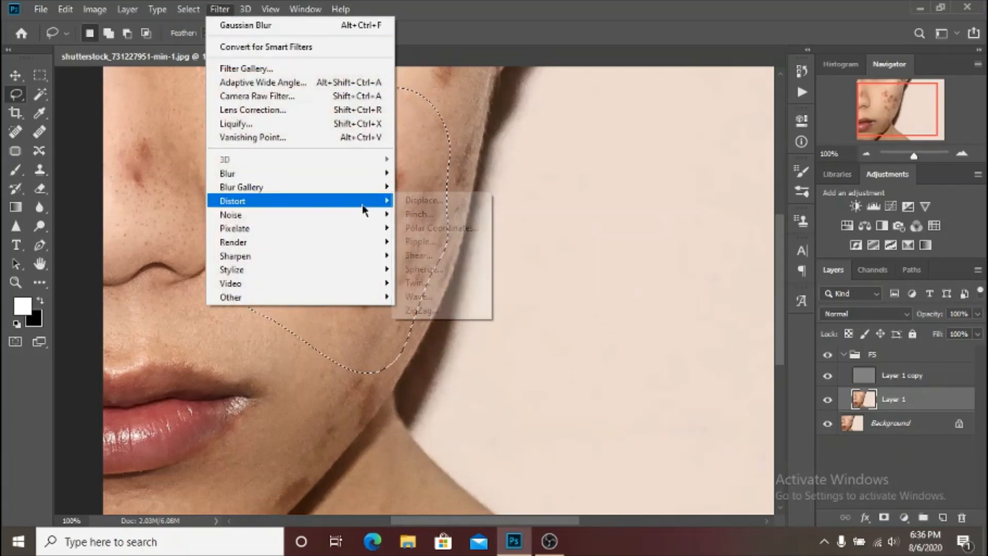
{"action": "mouse_move", "coordinate": [363, 173]}
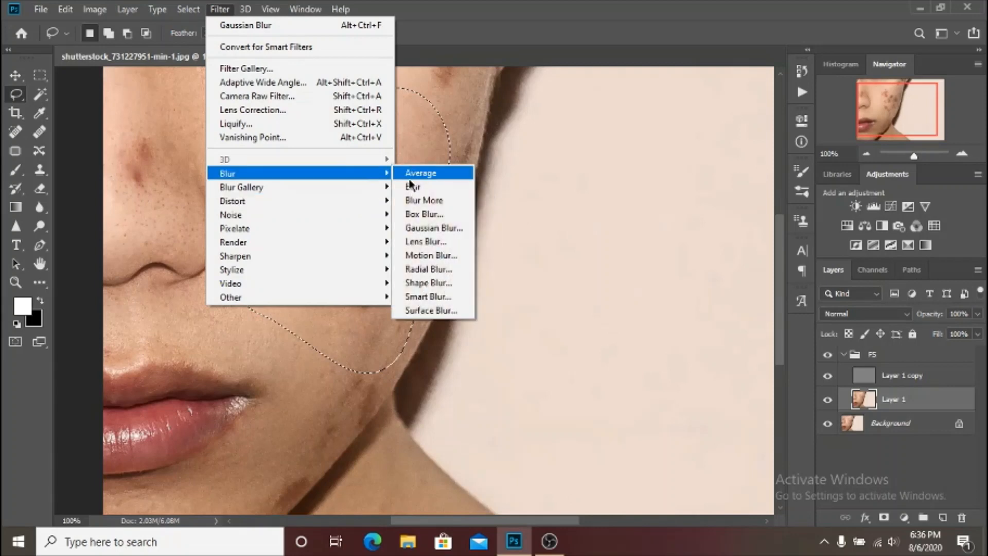
{"action": "left_click", "coordinate": [436, 223]}
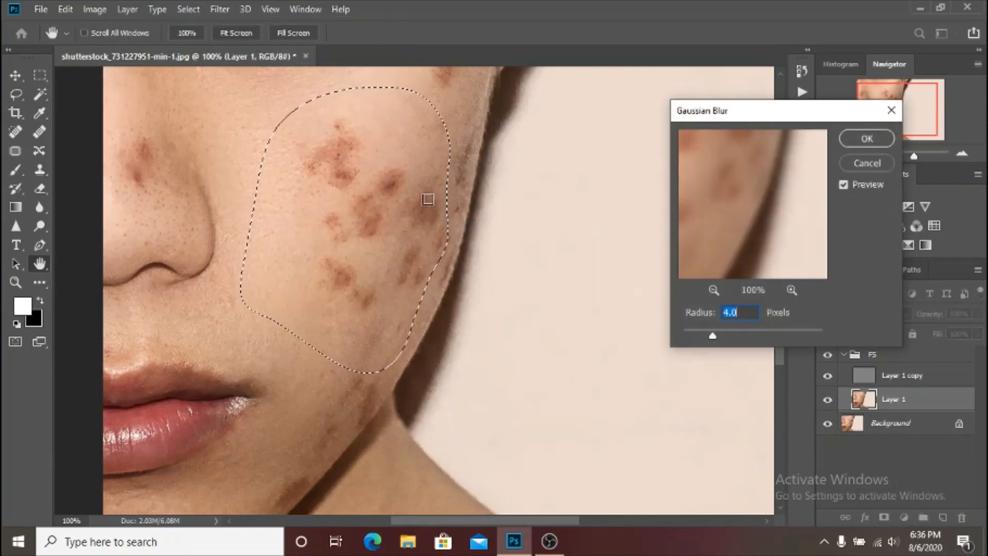
{"action": "type", "text": "18"}
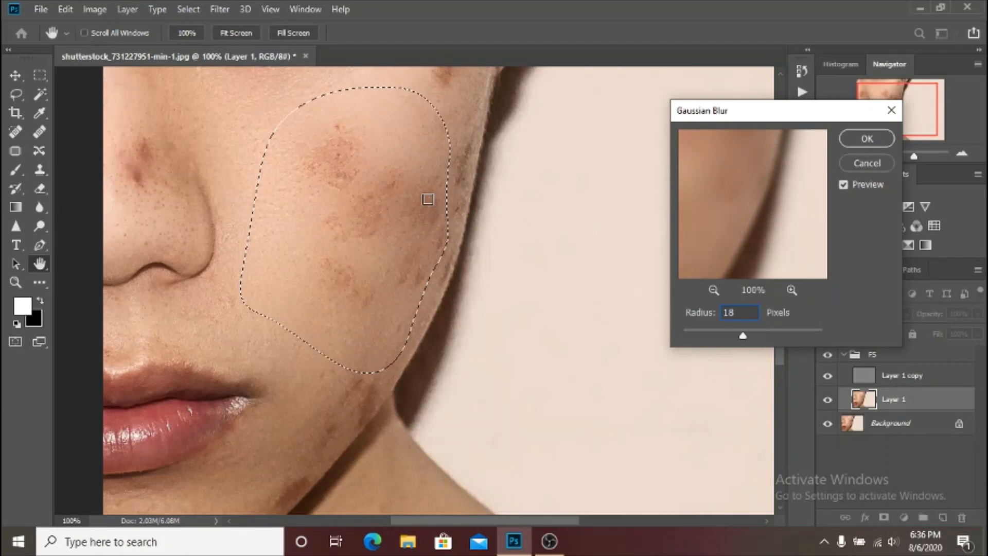
{"action": "key", "text": "ctrl+minus"}
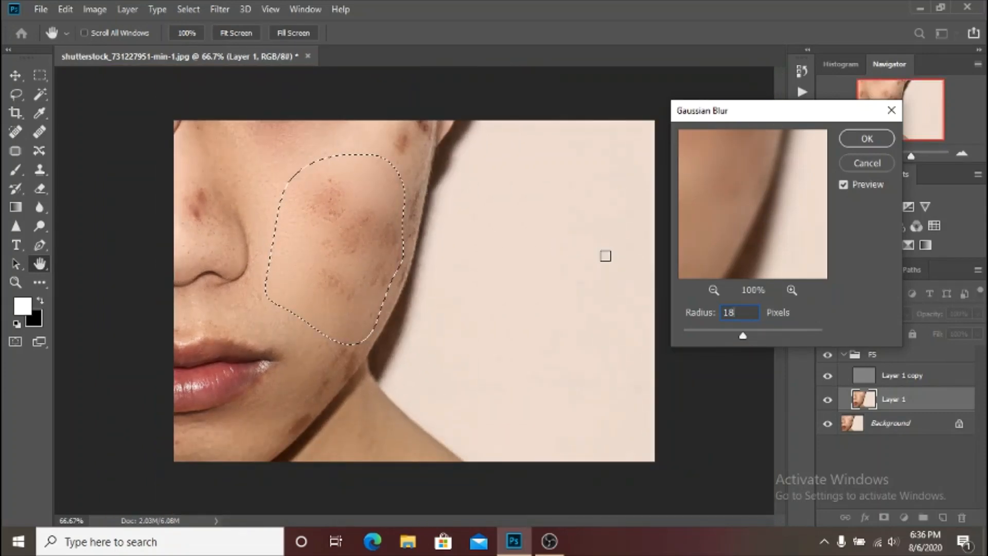
Set the Gaussian Blur radius to 20 pixels and inspect the preview on the cheek and nose.
{"action": "key", "text": "BackSpace"}
{"action": "key", "text": "BackSpace"}
{"action": "type", "text": "20"}
{"action": "key", "text": "ctrl+plus"}
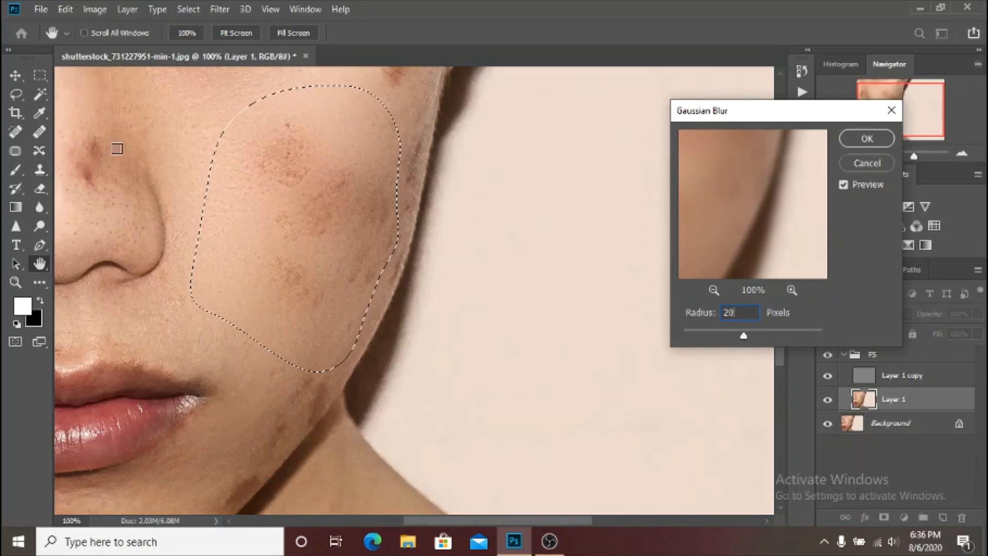
{"action": "scroll", "coordinate": [757, 383], "scroll_direction": "up", "scroll_amount": 4}
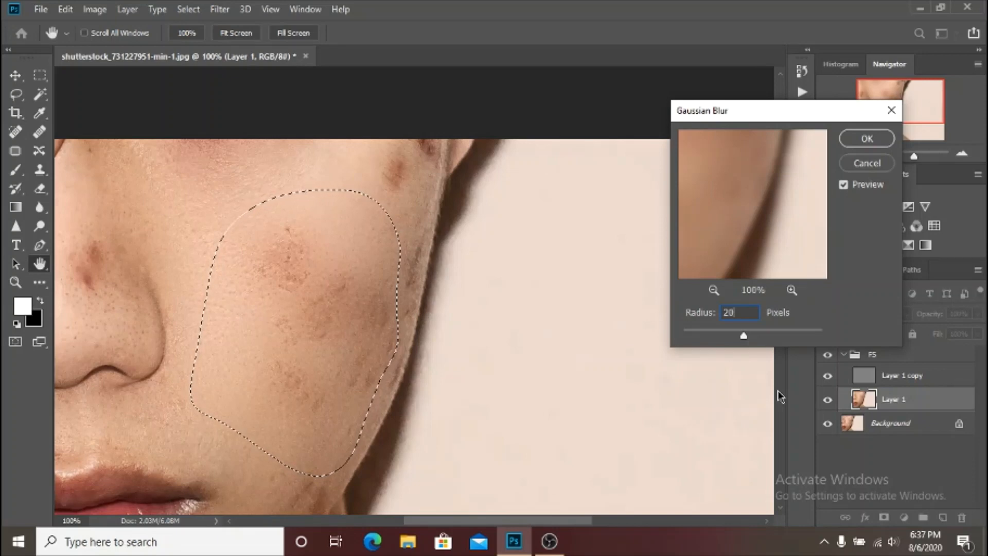
Preview a radius of 18 pixels once more, then apply the Gaussian Blur to the cheek with a radius of 20 pixels.
{"action": "key", "text": "BackSpace"}
{"action": "key", "text": "BackSpace"}
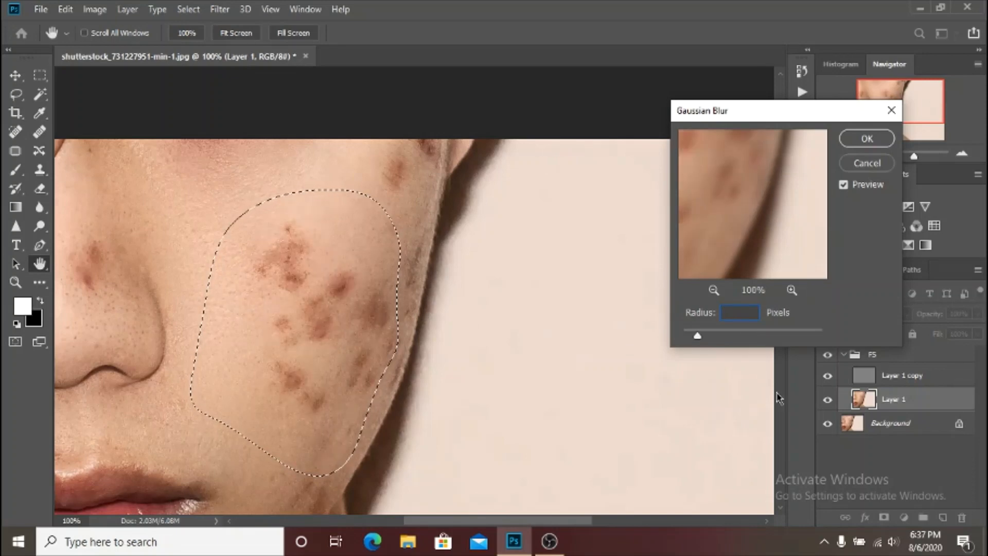
{"action": "type", "text": "18"}
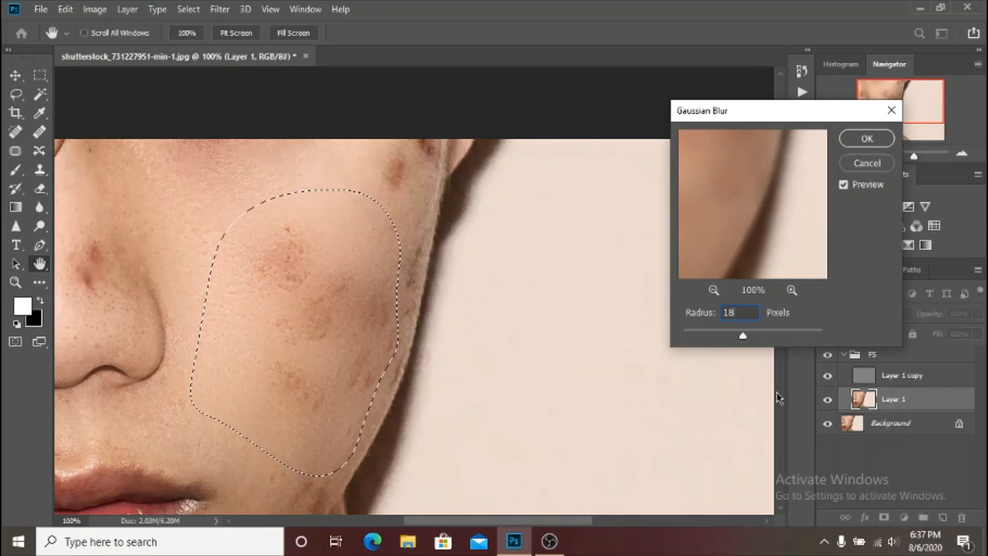
{"action": "key", "text": "BackSpace"}
{"action": "key", "text": "BackSpace"}
{"action": "type", "text": "20"}
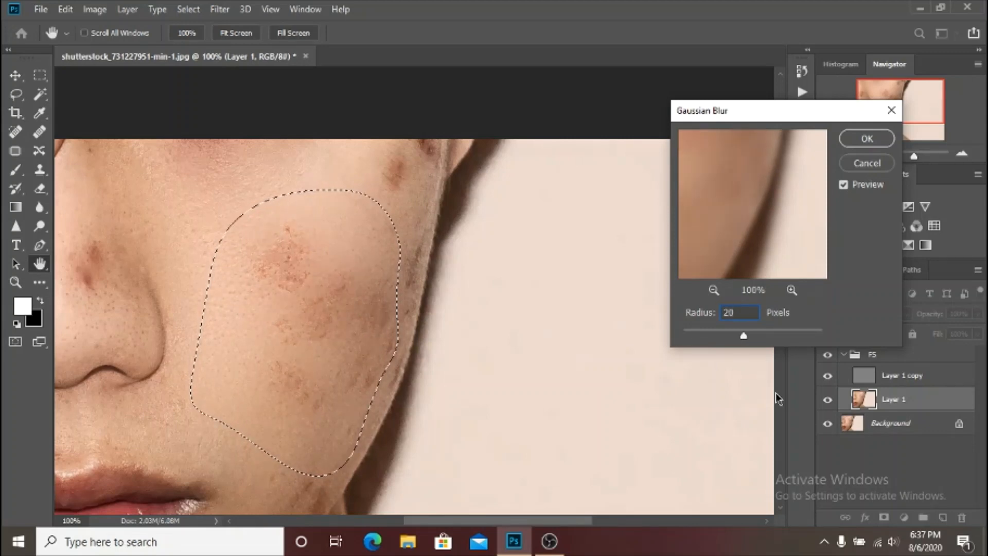
{"action": "key", "text": "Return"}
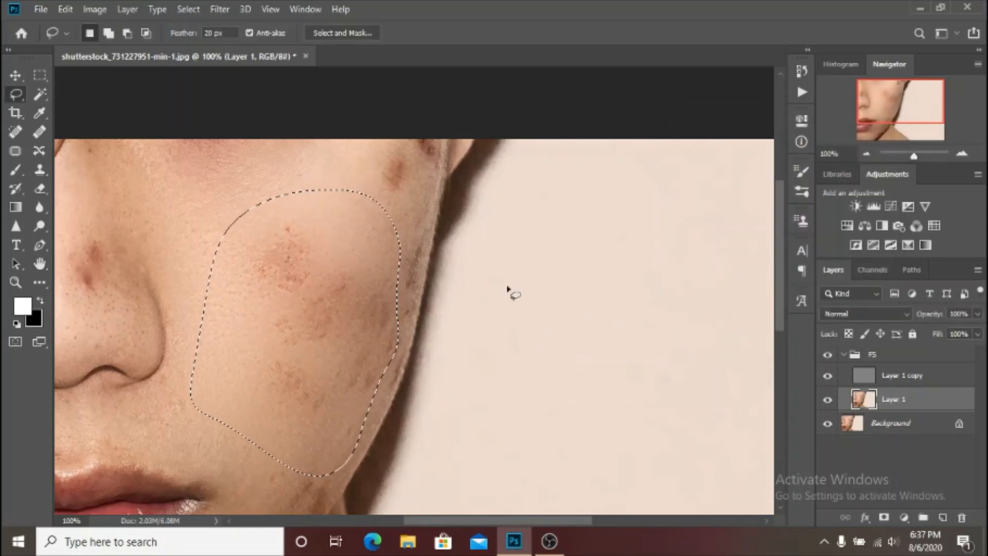
Deselect the cheek area and compare the photo with the FS group hidden and shown.
{"action": "left_click_drag", "start_coordinate": [391, 340], "coordinate": [472, 260]}
{"action": "scroll", "coordinate": [476, 268], "scroll_direction": "down", "scroll_amount": 1}
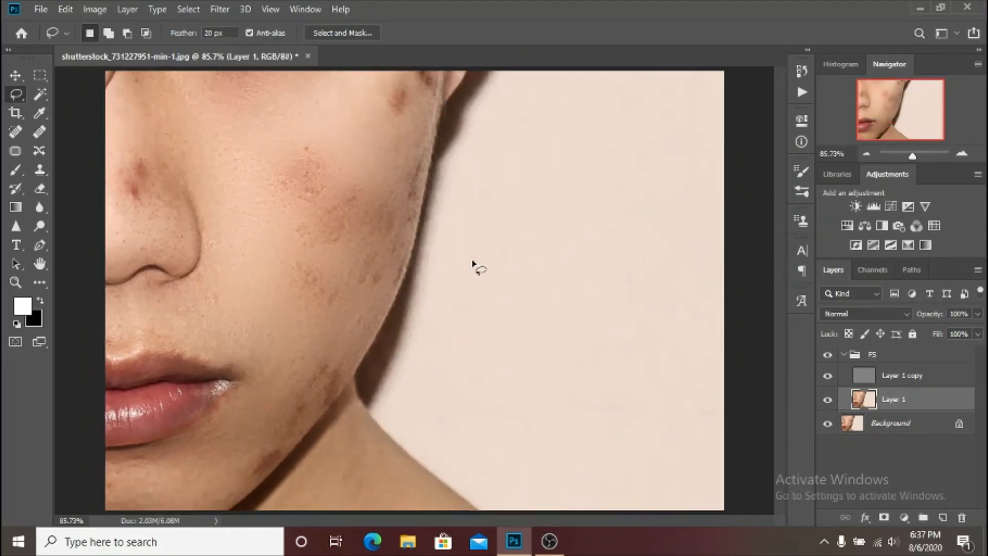
{"action": "left_click", "coordinate": [826, 355]}
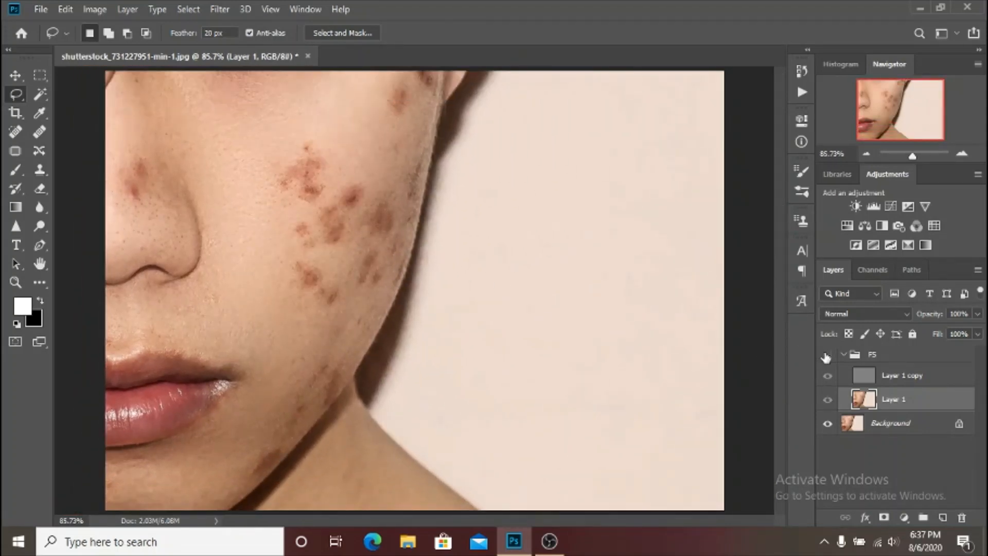
{"action": "left_click", "coordinate": [826, 355]}
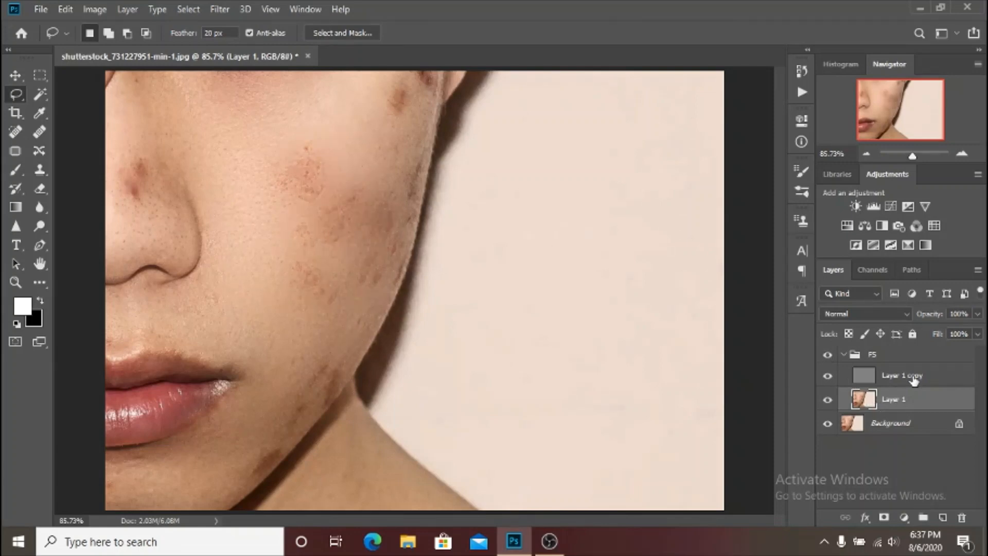
Lasso the skin above the upper lip, then the chin and jawline, reapplying the Gaussian Blur to each area and deselecting.
{"action": "scroll", "coordinate": [273, 373], "scroll_direction": "up", "scroll_amount": 1}
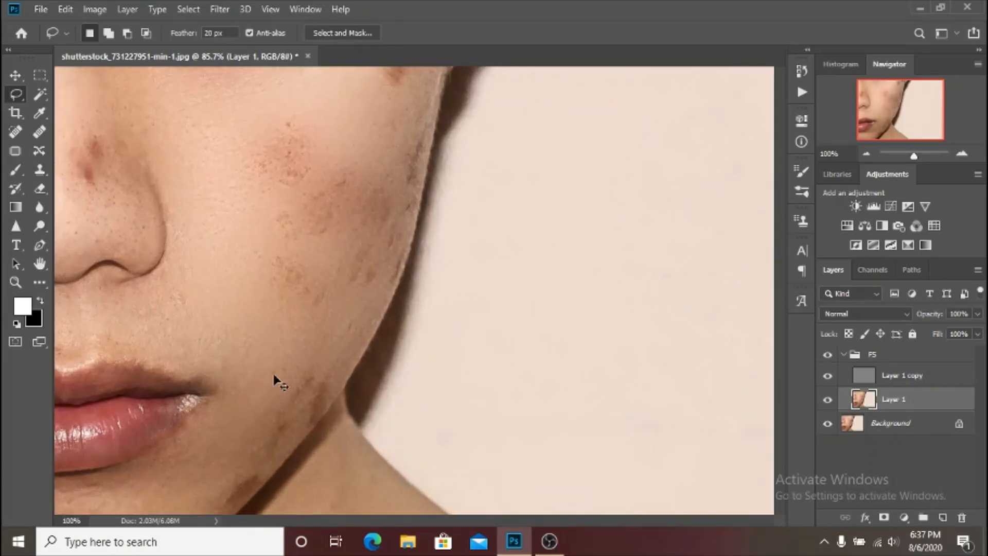
{"action": "mouse_move", "coordinate": [171, 276]}
{"action": "left_mouse_down"}
{"action": "mouse_move", "coordinate": [66, 308]}
{"action": "mouse_move", "coordinate": [231, 290]}
{"action": "mouse_move", "coordinate": [219, 293]}
{"action": "mouse_move", "coordinate": [209, 337]}
{"action": "mouse_move", "coordinate": [296, 332]}
{"action": "mouse_move", "coordinate": [407, 386]}
{"action": "mouse_move", "coordinate": [447, 387]}
{"action": "mouse_move", "coordinate": [478, 332]}
{"action": "mouse_move", "coordinate": [468, 307]}
{"action": "left_mouse_up"}
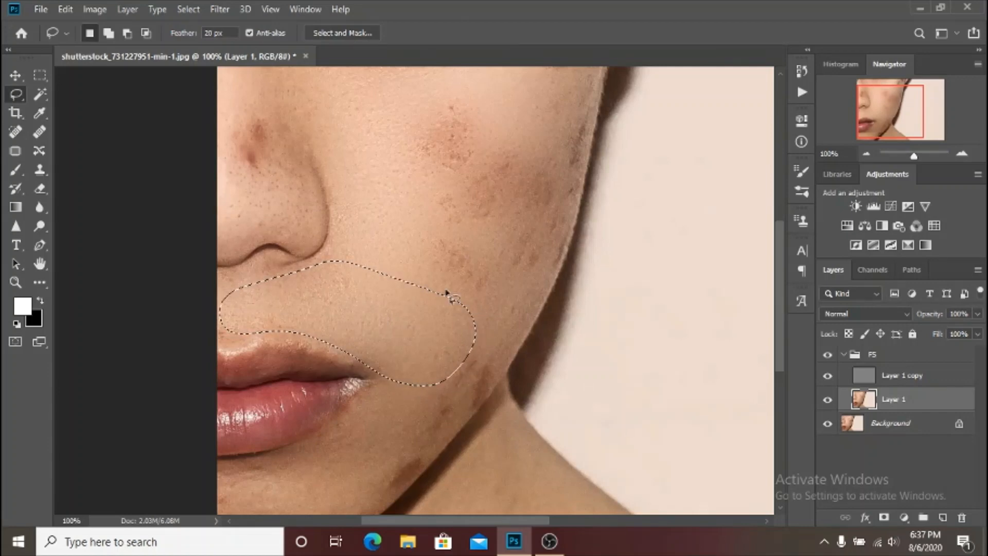
{"action": "scroll", "coordinate": [437, 268], "scroll_direction": "down", "scroll_amount": 3}
{"action": "left_click", "coordinate": [301, 415]}
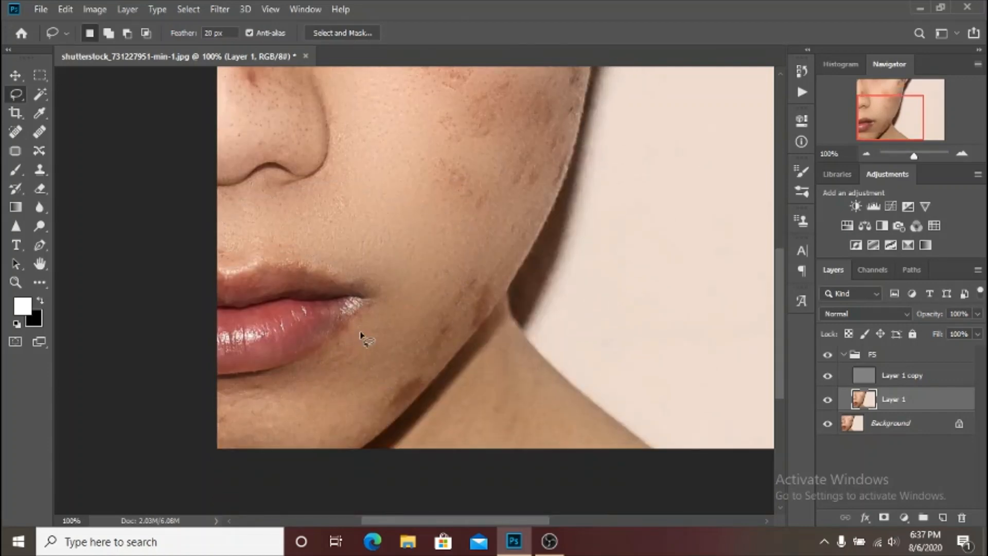
{"action": "mouse_move", "coordinate": [368, 311]}
{"action": "left_mouse_down"}
{"action": "mouse_move", "coordinate": [313, 361]}
{"action": "mouse_move", "coordinate": [201, 404]}
{"action": "mouse_move", "coordinate": [194, 451]}
{"action": "mouse_move", "coordinate": [284, 497]}
{"action": "mouse_move", "coordinate": [321, 476]}
{"action": "mouse_move", "coordinate": [419, 386]}
{"action": "mouse_move", "coordinate": [509, 256]}
{"action": "left_mouse_up"}
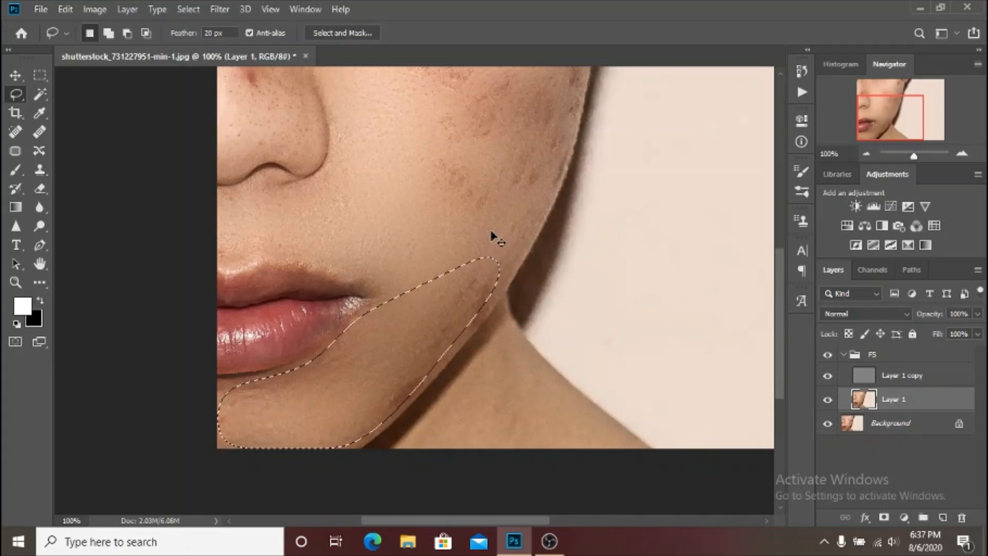
{"action": "key", "text": "ctrl+d"}
Lasso the marks on the nose, then those on the upper outer cheek, reapplying the Gaussian Blur to each area and deselecting.
{"action": "scroll", "coordinate": [479, 230], "scroll_direction": "up", "scroll_amount": 3}
{"action": "scroll", "coordinate": [480, 231], "scroll_direction": "up", "scroll_amount": 6}
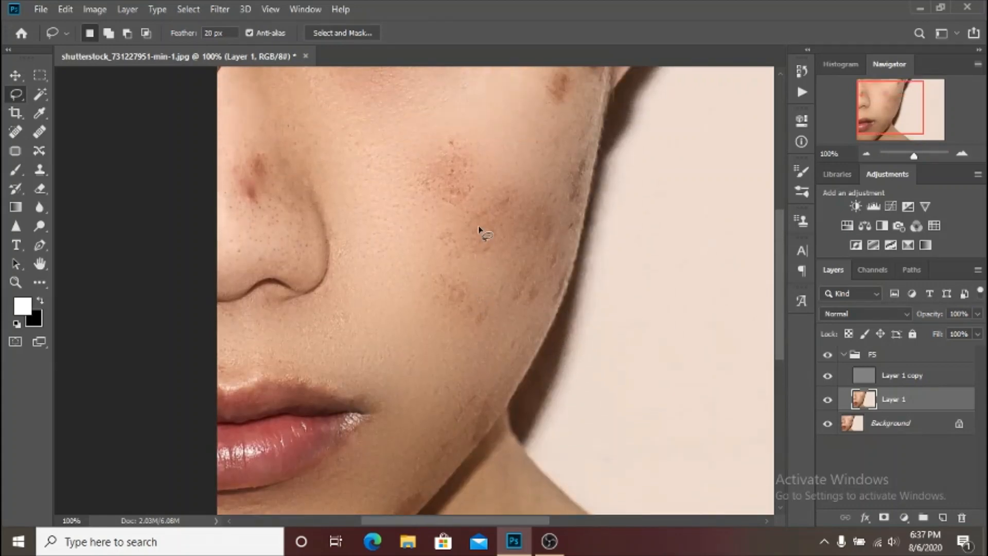
{"action": "mouse_move", "coordinate": [261, 238]}
{"action": "left_mouse_down"}
{"action": "mouse_move", "coordinate": [238, 186]}
{"action": "mouse_move", "coordinate": [227, 211]}
{"action": "mouse_move", "coordinate": [223, 396]}
{"action": "mouse_move", "coordinate": [273, 386]}
{"action": "mouse_move", "coordinate": [315, 360]}
{"action": "mouse_move", "coordinate": [282, 233]}
{"action": "left_mouse_up"}
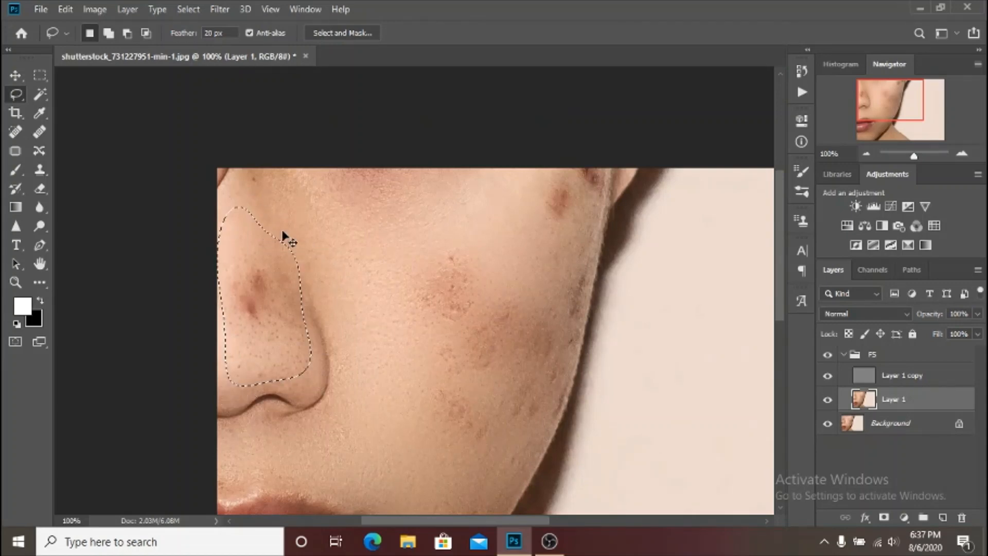
{"action": "left_click", "coordinate": [344, 251]}
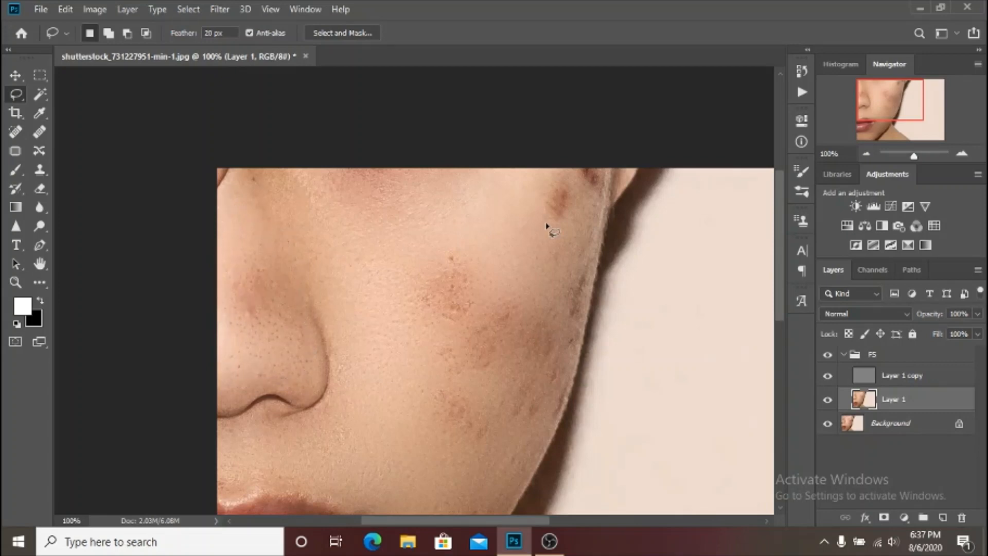
{"action": "mouse_move", "coordinate": [462, 184]}
{"action": "left_mouse_down"}
{"action": "mouse_move", "coordinate": [504, 244]}
{"action": "mouse_move", "coordinate": [554, 268]}
{"action": "mouse_move", "coordinate": [568, 327]}
{"action": "mouse_move", "coordinate": [560, 358]}
{"action": "mouse_move", "coordinate": [578, 341]}
{"action": "mouse_move", "coordinate": [595, 207]}
{"action": "mouse_move", "coordinate": [610, 179]}
{"action": "mouse_move", "coordinate": [600, 154]}
{"action": "left_mouse_up"}
{"action": "key", "text": "ctrl+alt+f"}
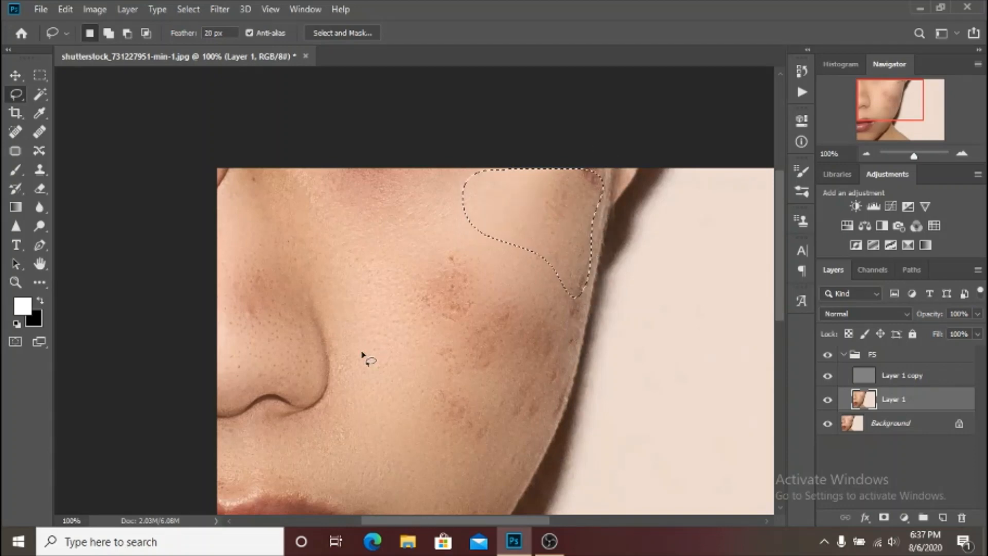
{"action": "key", "text": "ctrl+d"}
Compare the whole photo before and after the blurring by toggling the FS group's visibility.
{"action": "key", "text": "ctrl+minus"}
{"action": "key", "text": "ctrl+minus"}
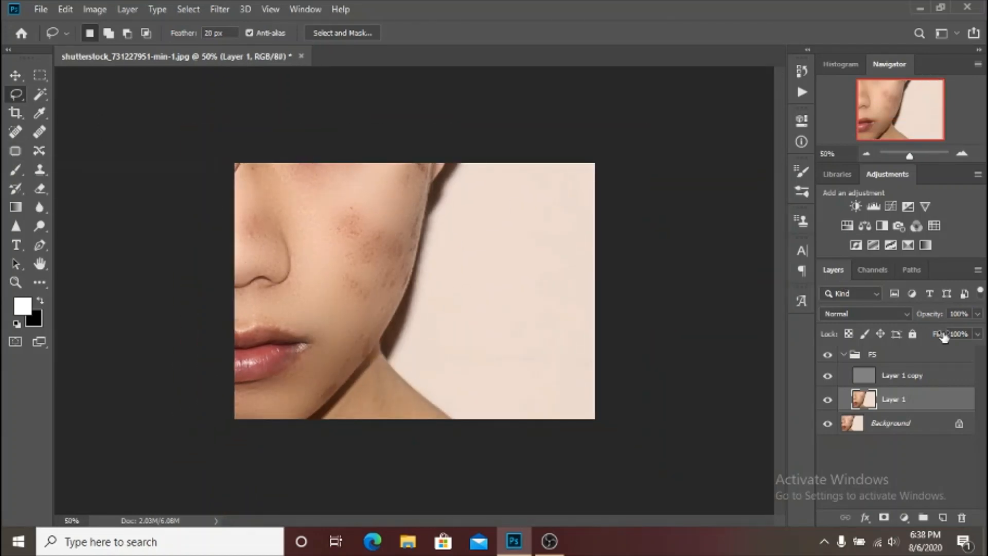
{"action": "left_click", "coordinate": [827, 355]}
{"action": "left_click", "coordinate": [827, 355]}
{"action": "left_click", "coordinate": [828, 356]}
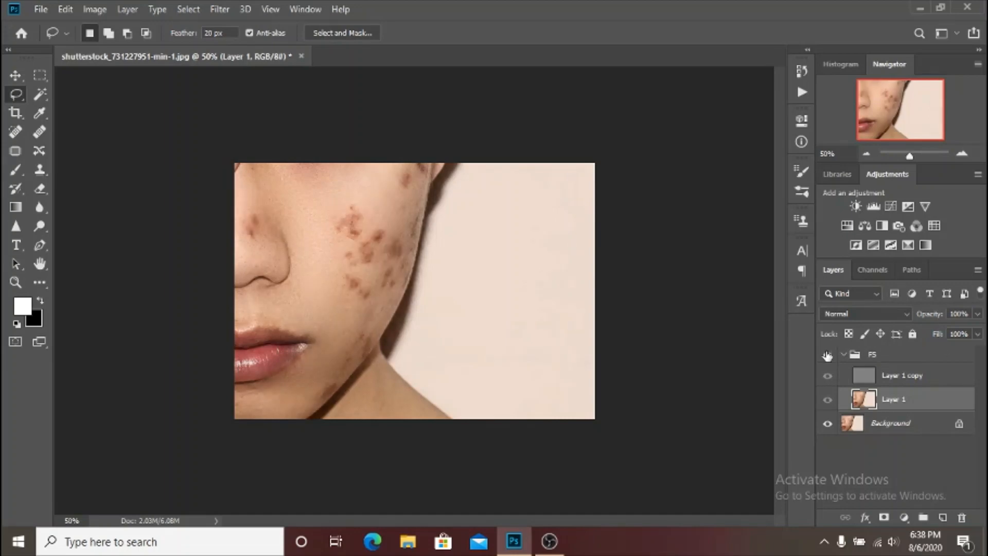
{"action": "left_click", "coordinate": [827, 355]}
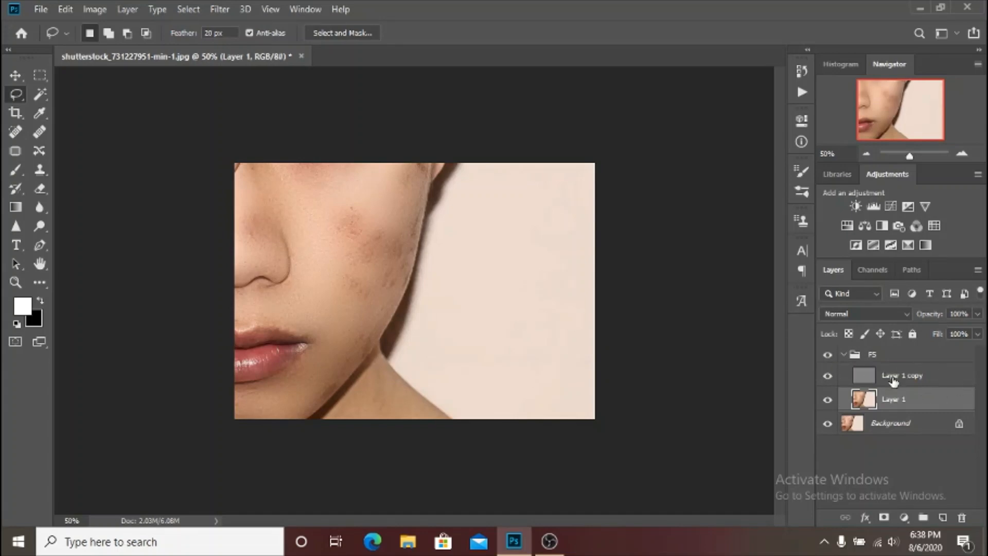
Rename Layer 1 copy as "Skin texture".
{"action": "left_click", "coordinate": [943, 384]}
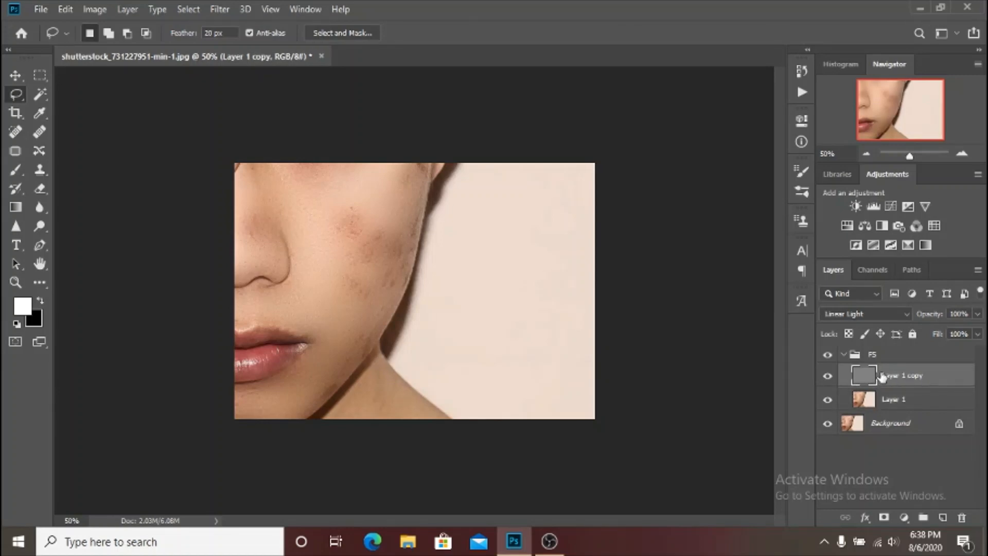
{"action": "double_click", "coordinate": [893, 377]}
{"action": "type", "text": "Skin texture"}
{"action": "key", "text": "Return"}
Rename Layer 1 as "Skin color".
{"action": "double_click", "coordinate": [901, 402]}
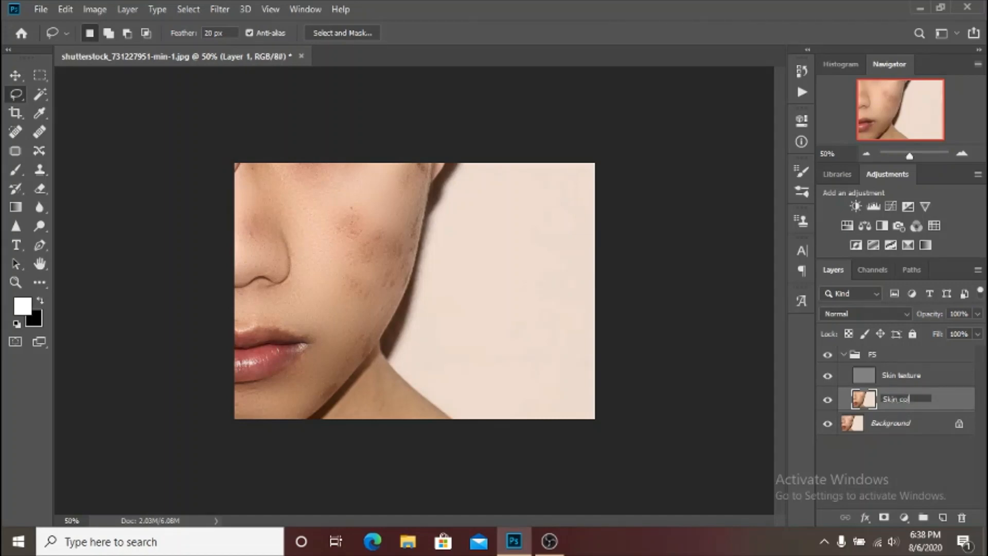
{"action": "type", "text": "Skin color"}
{"action": "key", "text": "Return"}
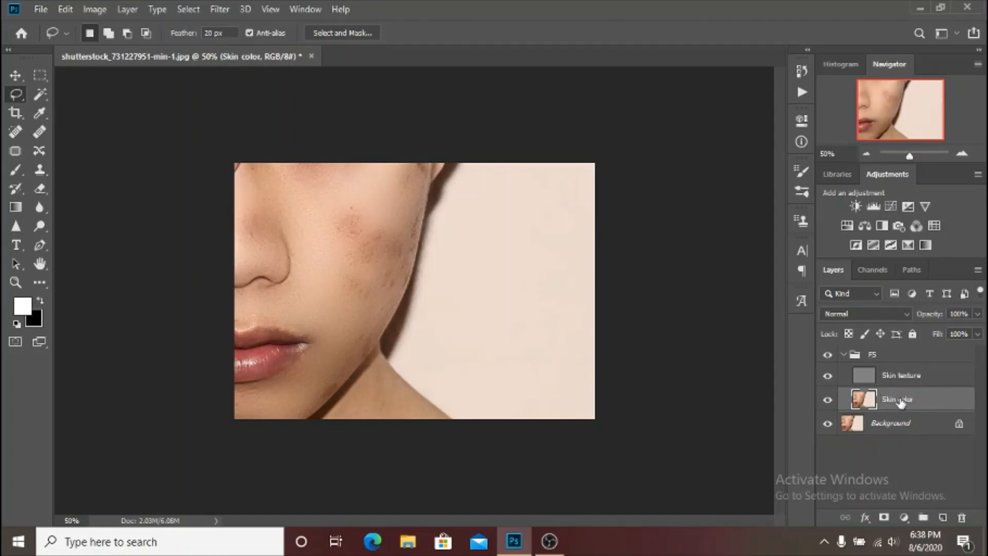
{"action": "double_click", "coordinate": [900, 400]}
{"action": "left_click", "coordinate": [900, 399]}
{"action": "key", "text": "Return"}
Check what each separation layer contributes by hiding and showing Skin texture and then Skin color.
{"action": "left_click", "coordinate": [829, 378]}
{"action": "left_click", "coordinate": [829, 377]}
{"action": "left_click", "coordinate": [829, 403]}
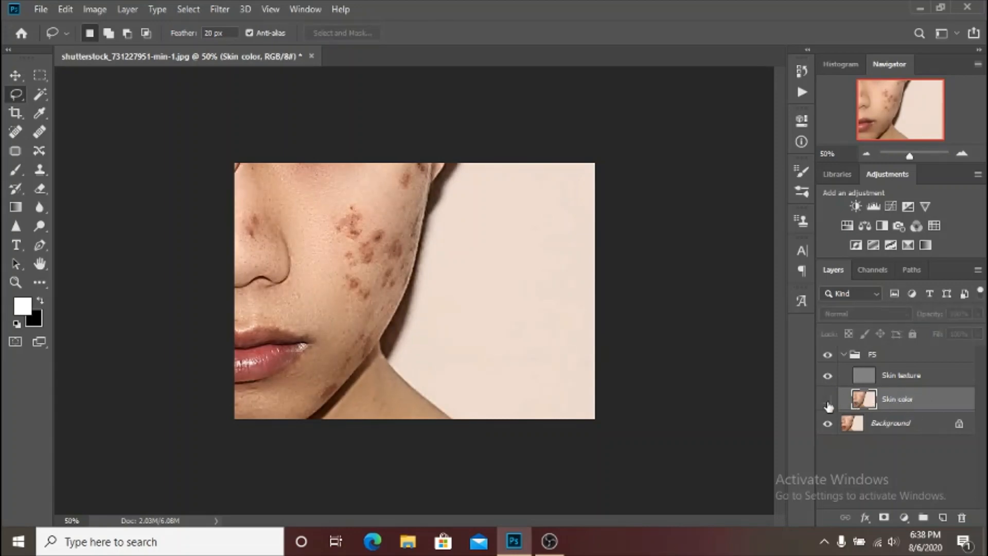
{"action": "left_click", "coordinate": [828, 402]}
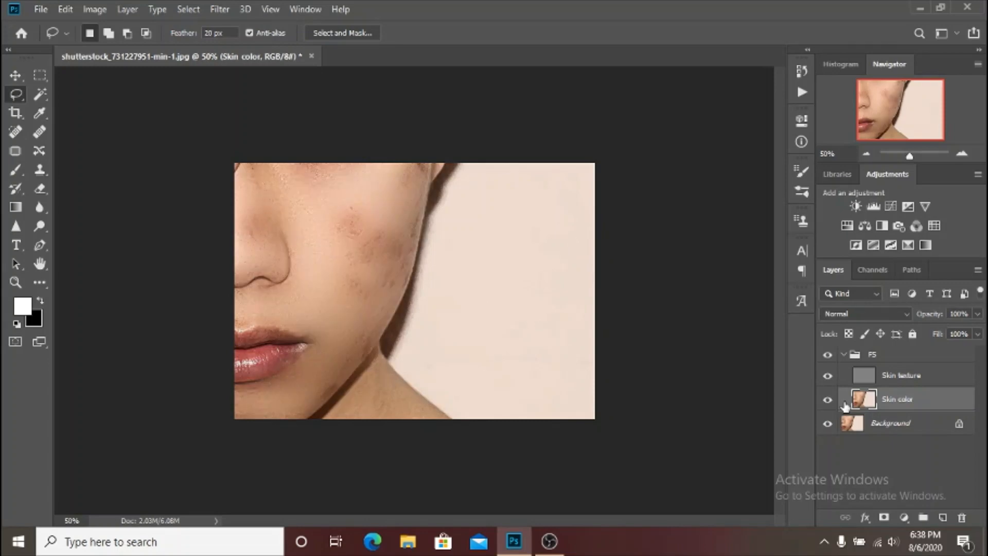
Select the Skin texture layer, activate the Clone Stamp tool and review its brush settings.
{"action": "left_click", "coordinate": [941, 378]}
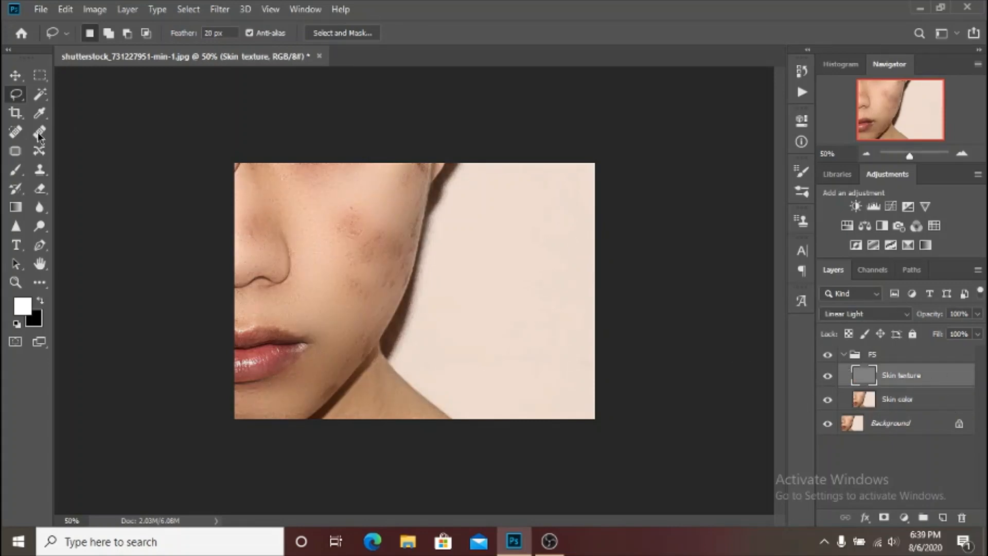
{"action": "left_click", "coordinate": [39, 174]}
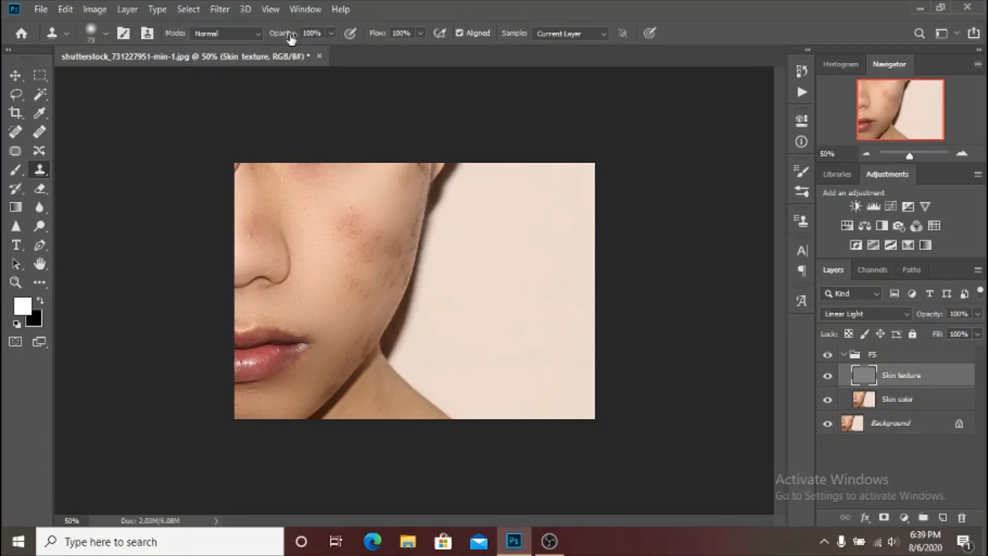
{"action": "right_click", "coordinate": [298, 226]}
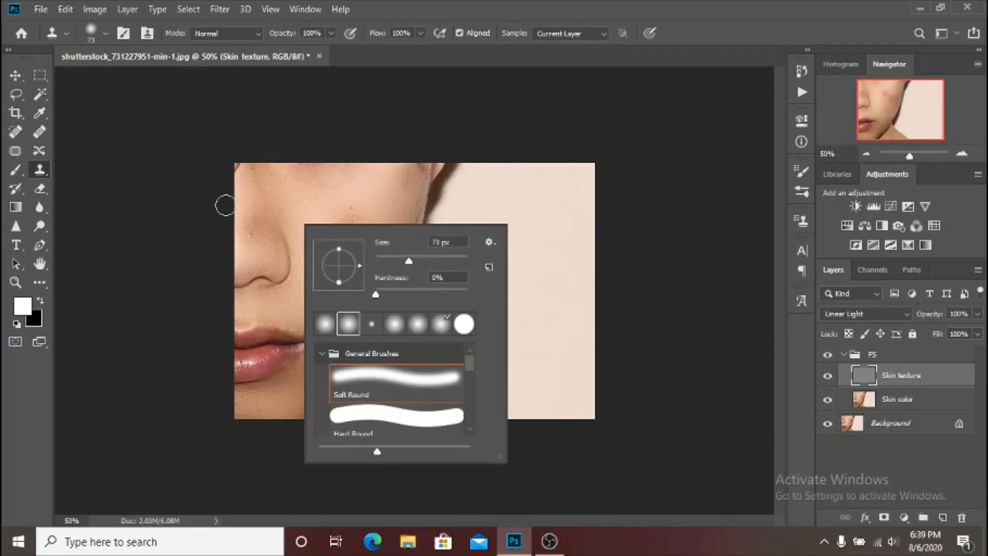
{"action": "left_click", "coordinate": [361, 200]}
{"action": "left_click", "coordinate": [361, 201]}
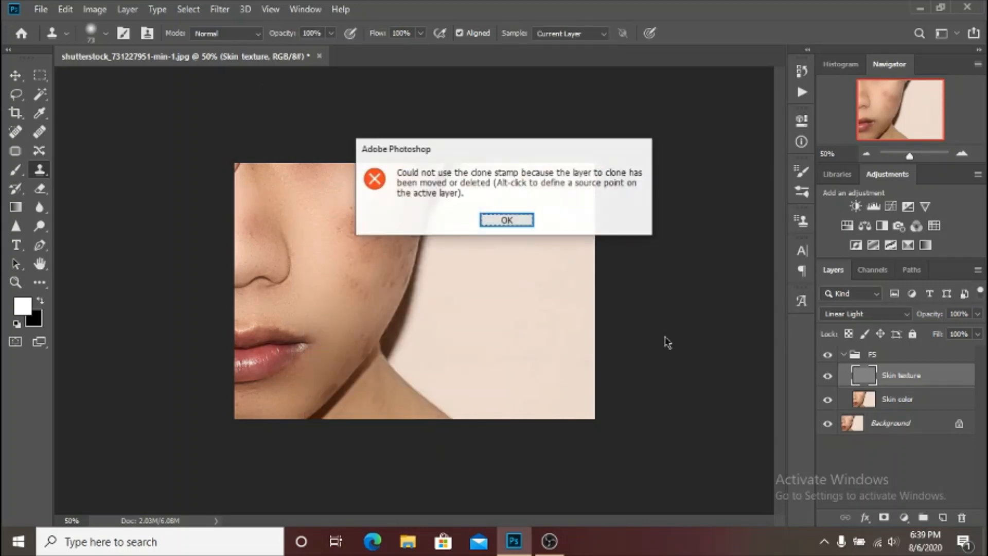
{"action": "key", "text": "Return"}
Set the Clone Stamp brush to 22 px and clone clean texture over the lowest marks of the lower-cheek blemish.
{"action": "scroll", "coordinate": [319, 269], "scroll_direction": "up", "scroll_amount": 4}
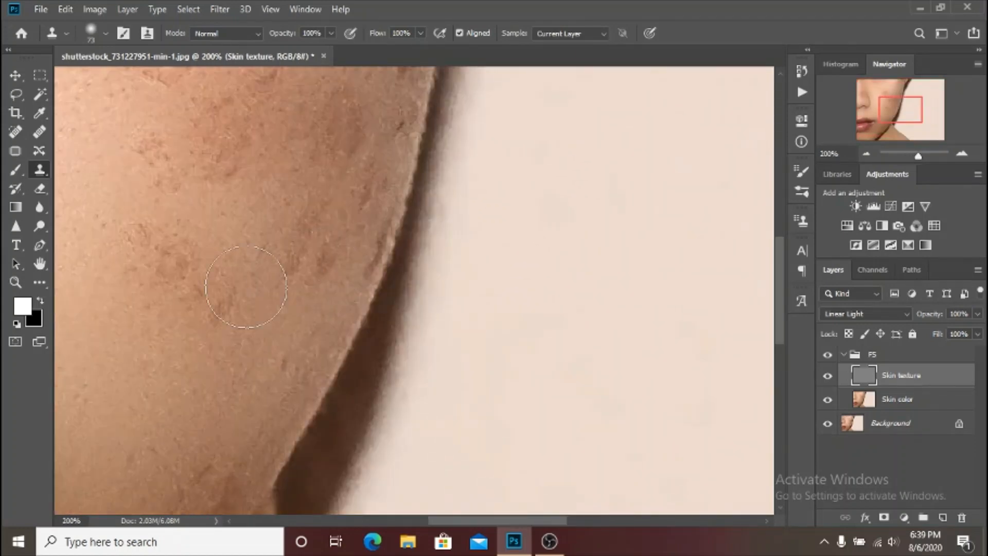
{"action": "left_click_drag", "start_coordinate": [242, 287], "coordinate": [408, 254]}
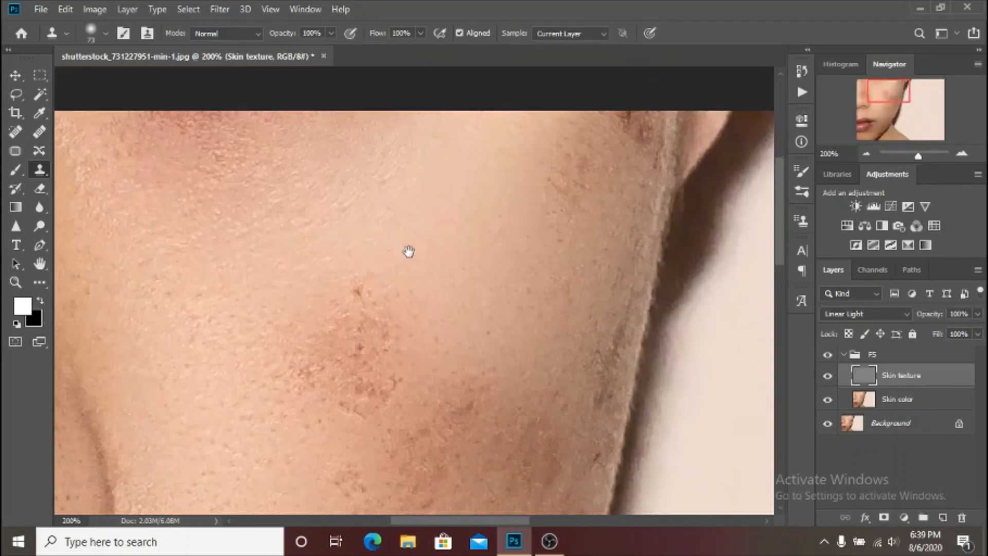
{"action": "left_click_drag", "start_coordinate": [412, 406], "coordinate": [469, 350]}
{"action": "mouse_move", "coordinate": [366, 440]}
{"action": "left_mouse_down"}
{"action": "mouse_move", "coordinate": [391, 347]}
{"action": "mouse_move", "coordinate": [392, 159]}
{"action": "left_mouse_up"}
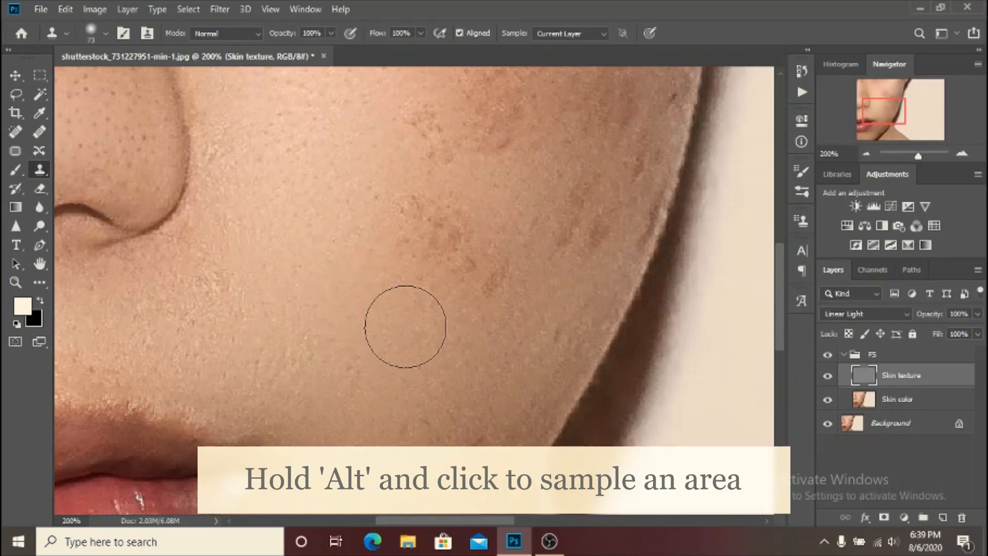
{"action": "mouse_move", "coordinate": [404, 321]}
{"action": "left_mouse_down"}
{"action": "mouse_move", "coordinate": [376, 288]}
{"action": "mouse_move", "coordinate": [342, 277]}
{"action": "left_mouse_up"}
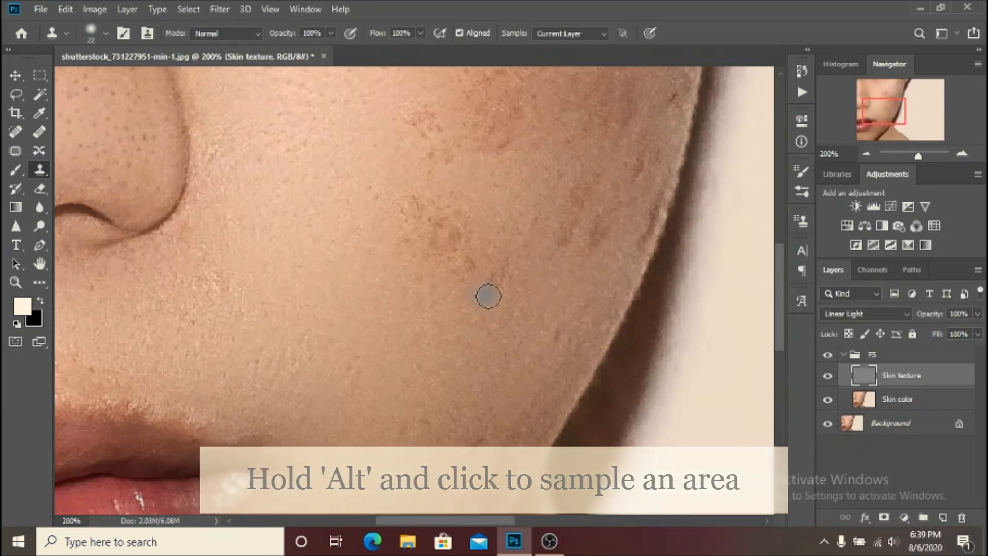
{"action": "left_click_drag", "start_coordinate": [489, 295], "coordinate": [504, 270]}
{"action": "left_click", "coordinate": [447, 318], "text": "alt"}
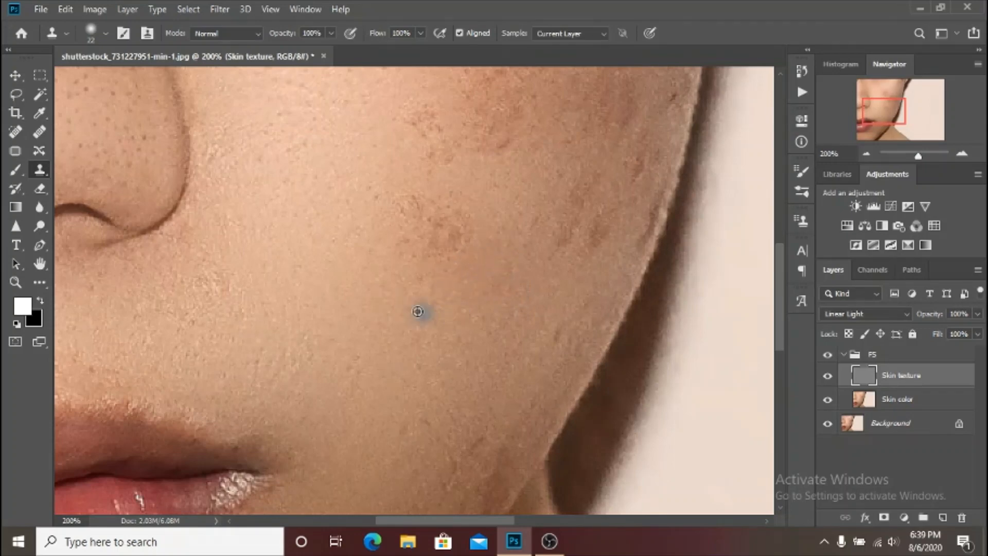
Sample clean skin beside the lower-cheek blemish and clone it over the marks in its middle and outer edge.
{"action": "mouse_move", "coordinate": [421, 283]}
{"action": "left_mouse_down"}
{"action": "mouse_move", "coordinate": [441, 278]}
{"action": "mouse_move", "coordinate": [438, 290]}
{"action": "mouse_move", "coordinate": [399, 282]}
{"action": "mouse_move", "coordinate": [382, 327]}
{"action": "left_mouse_up"}
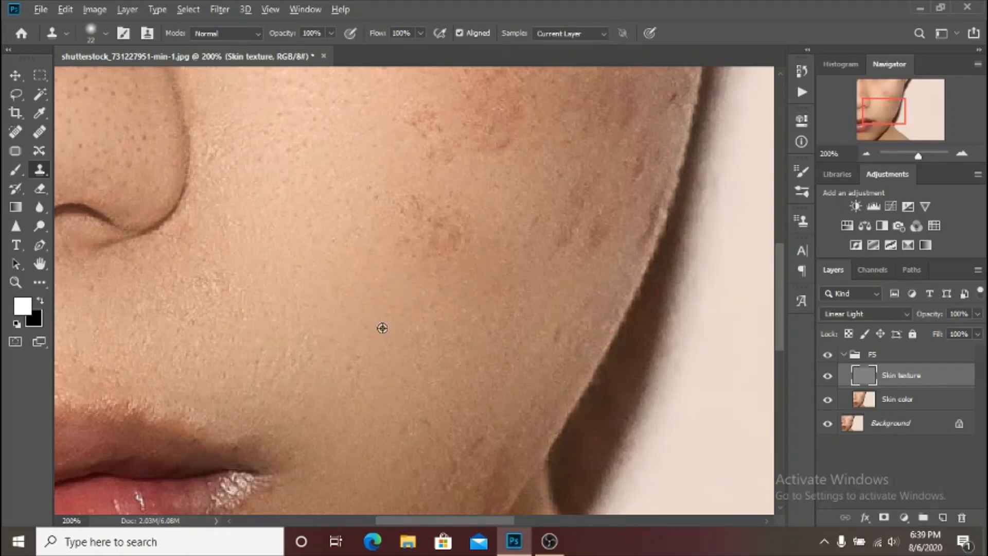
{"action": "left_click", "coordinate": [352, 317], "text": "alt"}
{"action": "left_click_drag", "start_coordinate": [355, 300], "coordinate": [333, 296]}
{"action": "scroll", "coordinate": [494, 271], "scroll_direction": "up", "scroll_amount": 2}
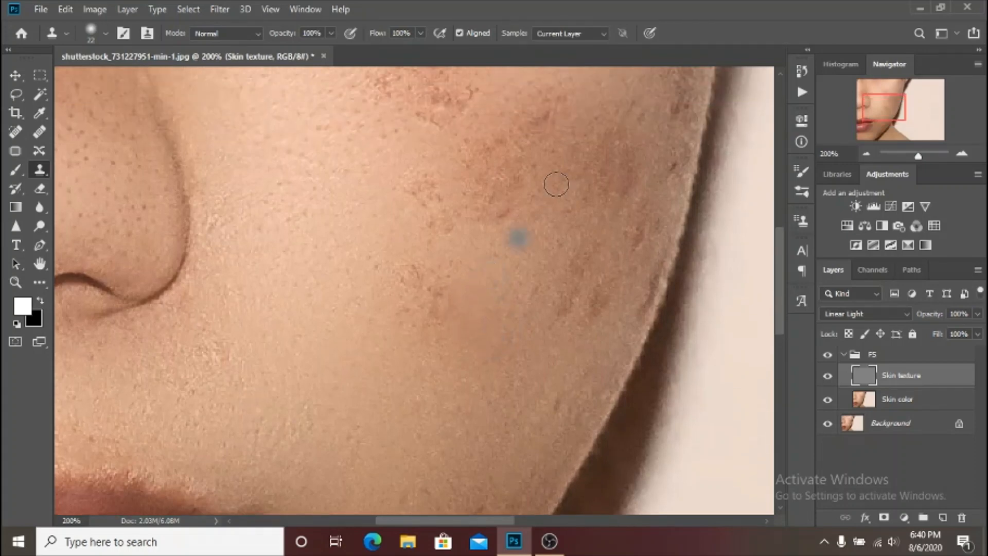
{"action": "left_click_drag", "start_coordinate": [433, 325], "coordinate": [408, 323]}
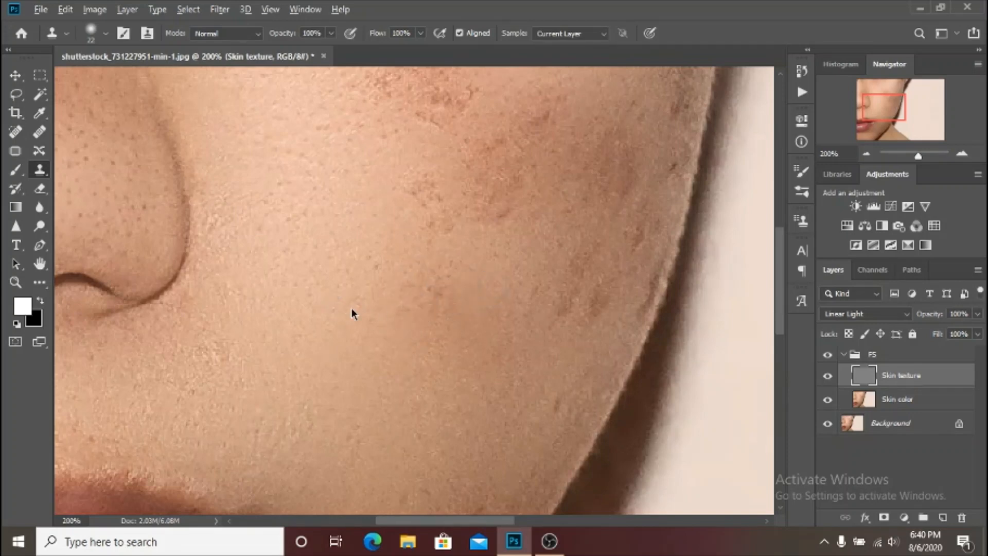
Try a larger 110 px Clone Stamp brush on the lower cheek, and return the brush to 22 px.
{"action": "left_click_drag", "start_coordinate": [346, 304], "coordinate": [433, 354]}
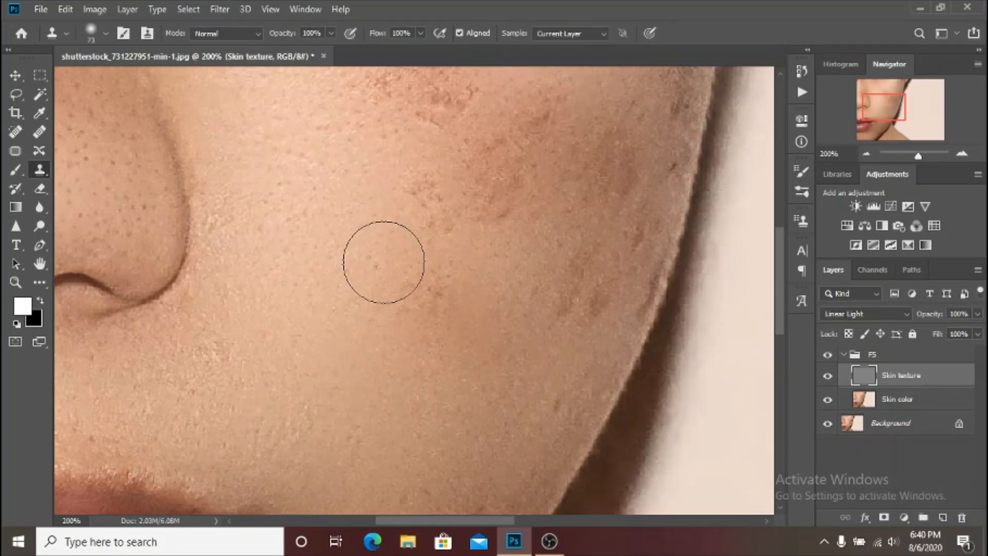
{"action": "left_click_drag", "start_coordinate": [406, 273], "coordinate": [483, 320]}
{"action": "left_click", "coordinate": [472, 332], "text": "alt"}
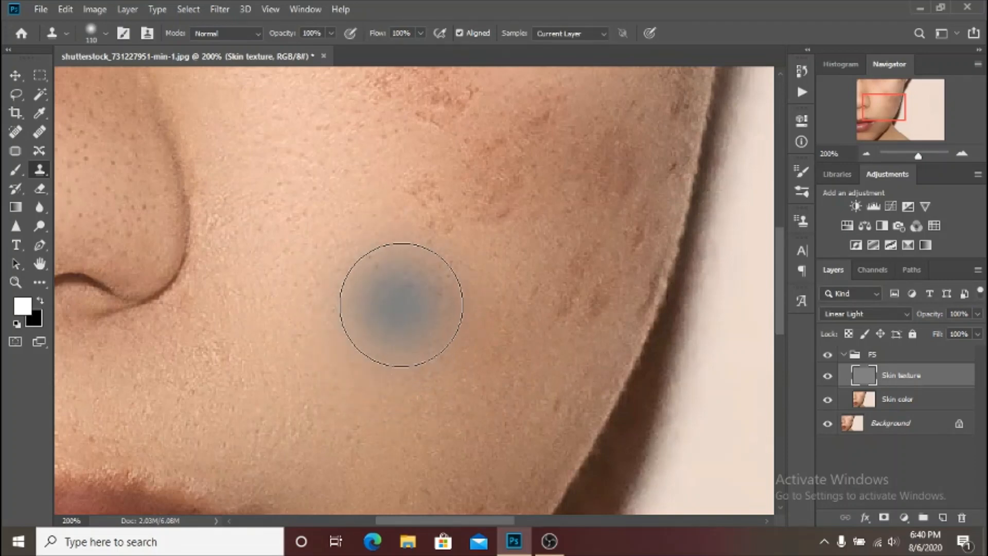
{"action": "scroll", "coordinate": [470, 360], "scroll_direction": "down", "scroll_amount": 3}
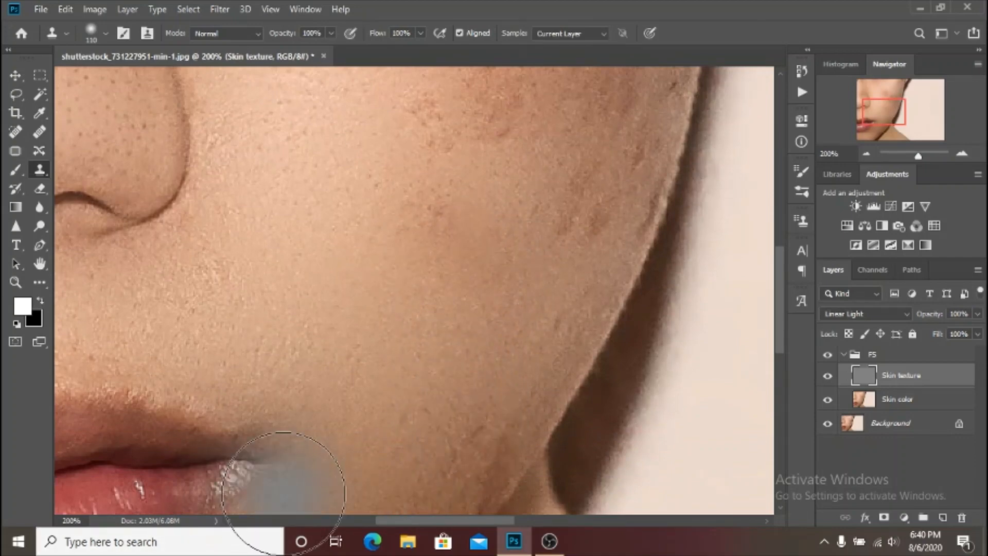
{"action": "scroll", "coordinate": [287, 463], "scroll_direction": "up", "scroll_amount": 1}
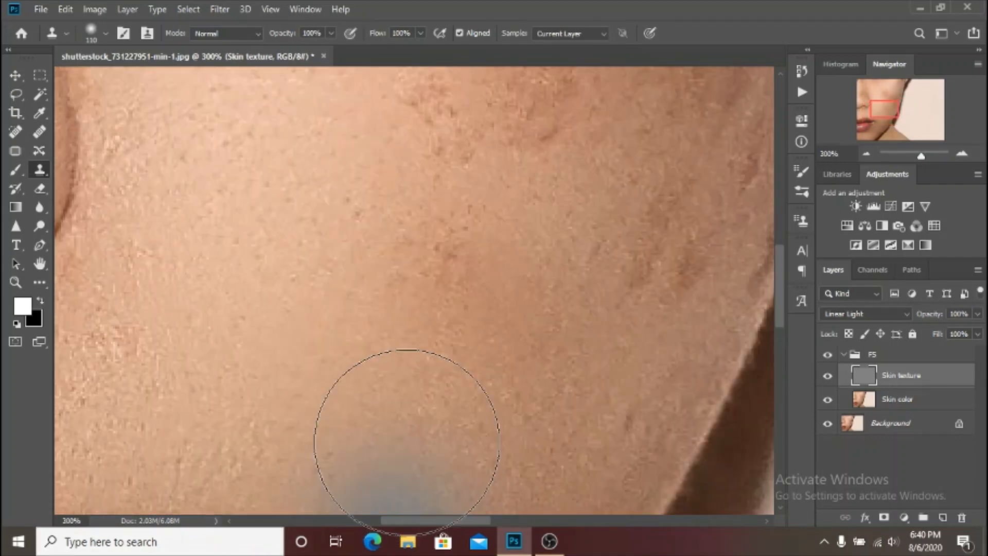
{"action": "mouse_move", "coordinate": [455, 369]}
{"action": "left_mouse_down"}
{"action": "mouse_move", "coordinate": [329, 340]}
{"action": "mouse_move", "coordinate": [372, 356]}
{"action": "mouse_move", "coordinate": [362, 348]}
{"action": "left_mouse_up"}
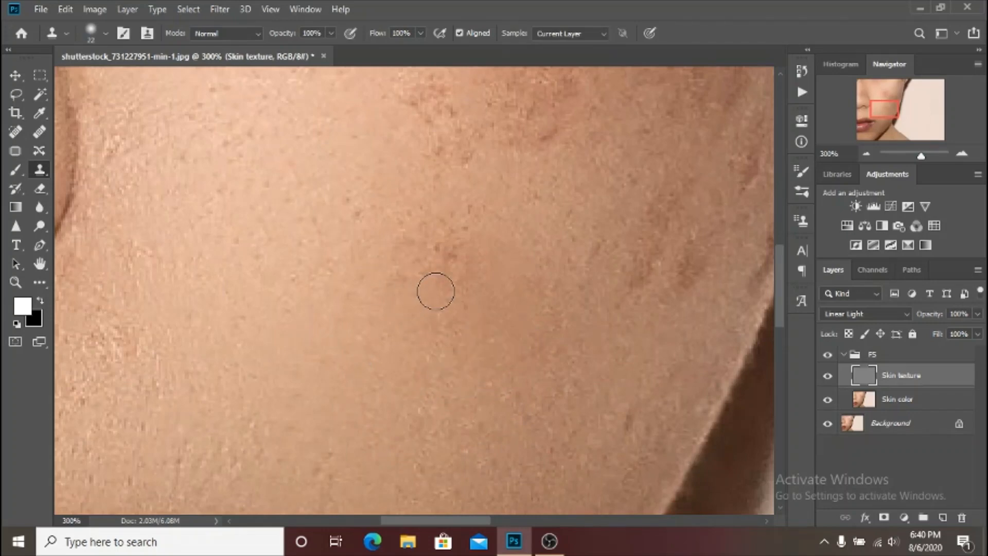
Clone clean texture over the remaining dark spots at the centre of the lower-cheek blemish with the 22 px brush.
{"action": "left_click_drag", "start_coordinate": [452, 254], "coordinate": [470, 222]}
{"action": "left_click", "coordinate": [381, 315], "text": "alt"}
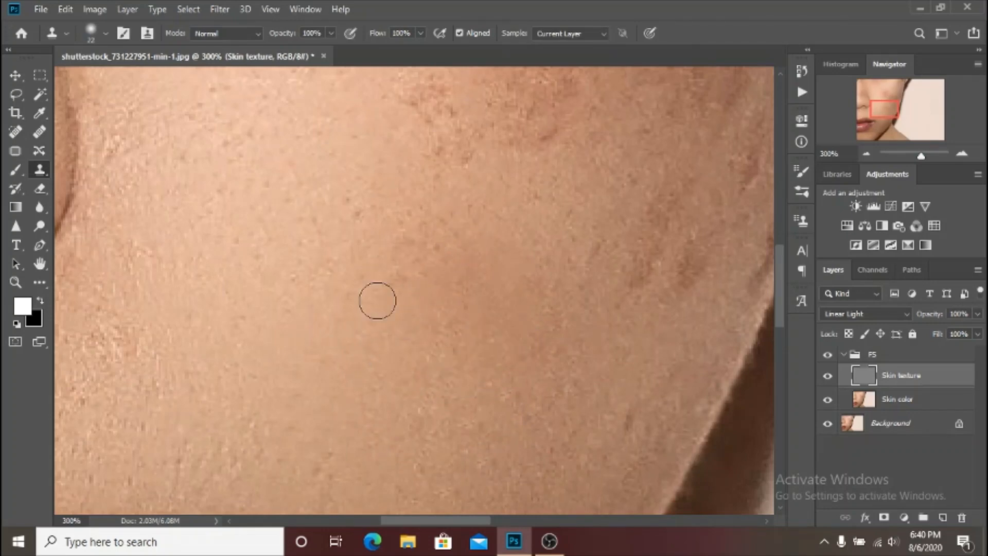
{"action": "left_click", "coordinate": [404, 252]}
{"action": "mouse_move", "coordinate": [405, 251]}
{"action": "left_mouse_down"}
{"action": "mouse_move", "coordinate": [421, 217]}
{"action": "mouse_move", "coordinate": [429, 230]}
{"action": "mouse_move", "coordinate": [425, 274]}
{"action": "left_mouse_up"}
Clone fresh samples of nearby skin over the small spots surrounding the cleaned lower-cheek patch.
{"action": "scroll", "coordinate": [395, 325], "scroll_direction": "up", "scroll_amount": 1}
{"action": "left_click", "coordinate": [359, 315], "text": "alt"}
{"action": "mouse_move", "coordinate": [356, 271]}
{"action": "left_mouse_down"}
{"action": "mouse_move", "coordinate": [350, 249]}
{"action": "mouse_move", "coordinate": [378, 268]}
{"action": "left_mouse_up"}
{"action": "left_click_drag", "start_coordinate": [470, 366], "coordinate": [470, 343]}
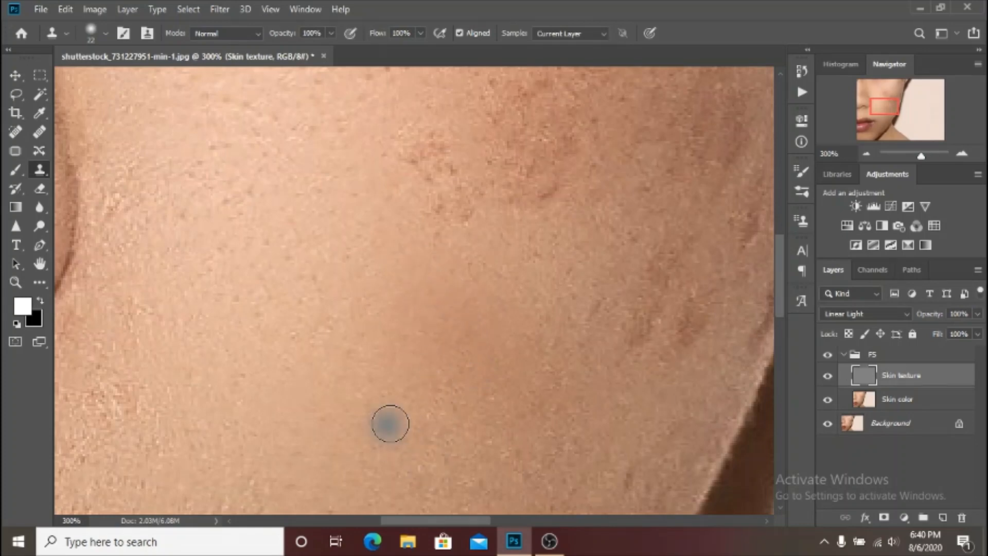
{"action": "left_click_drag", "start_coordinate": [439, 405], "coordinate": [460, 360]}
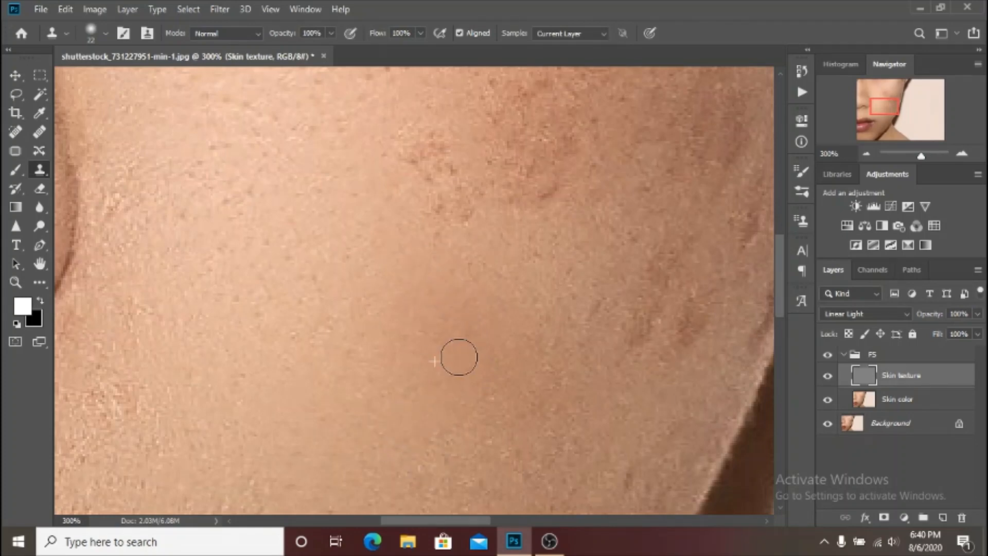
{"action": "scroll", "coordinate": [404, 388], "scroll_direction": "up", "scroll_amount": 1}
{"action": "scroll", "coordinate": [404, 393], "scroll_direction": "down", "scroll_amount": 1}
Clone clean texture over the dark spot at the top of the reddish upper-cheek blemish.
{"action": "key", "text": "ctrl+minus"}
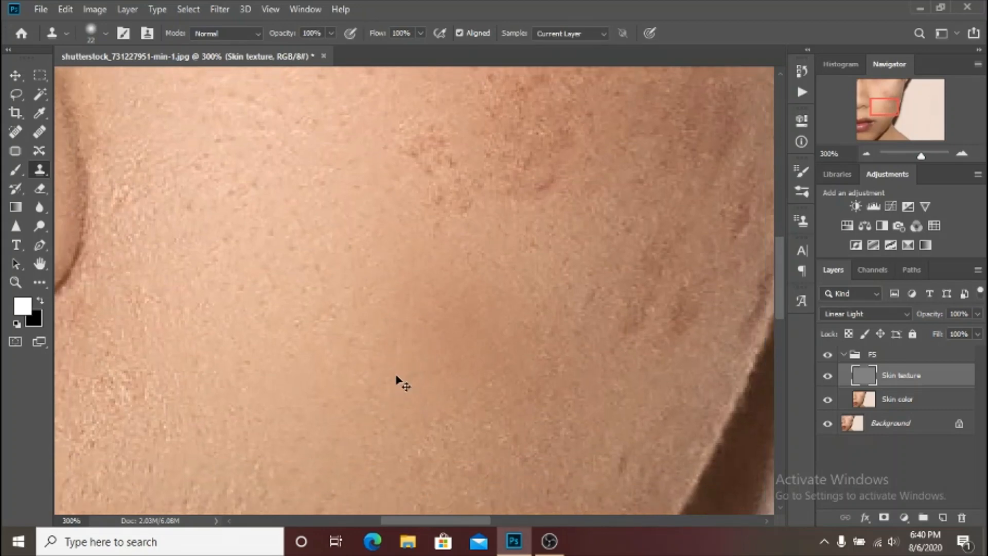
{"action": "key", "text": "ctrl+minus"}
{"action": "key", "text": "ctrl+minus"}
{"action": "key", "text": "ctrl+minus"}
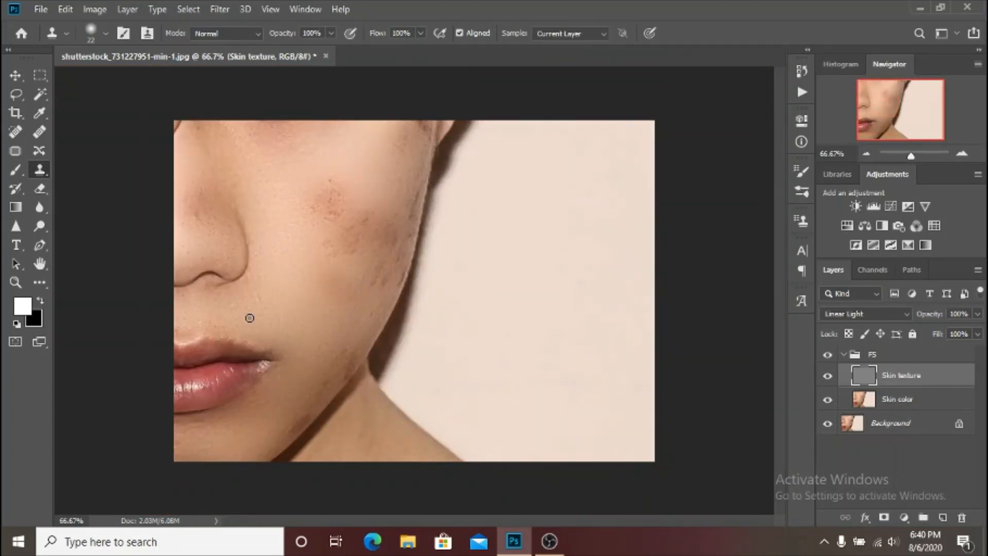
{"action": "key", "text": "ctrl+plus"}
{"action": "key", "text": "ctrl+plus"}
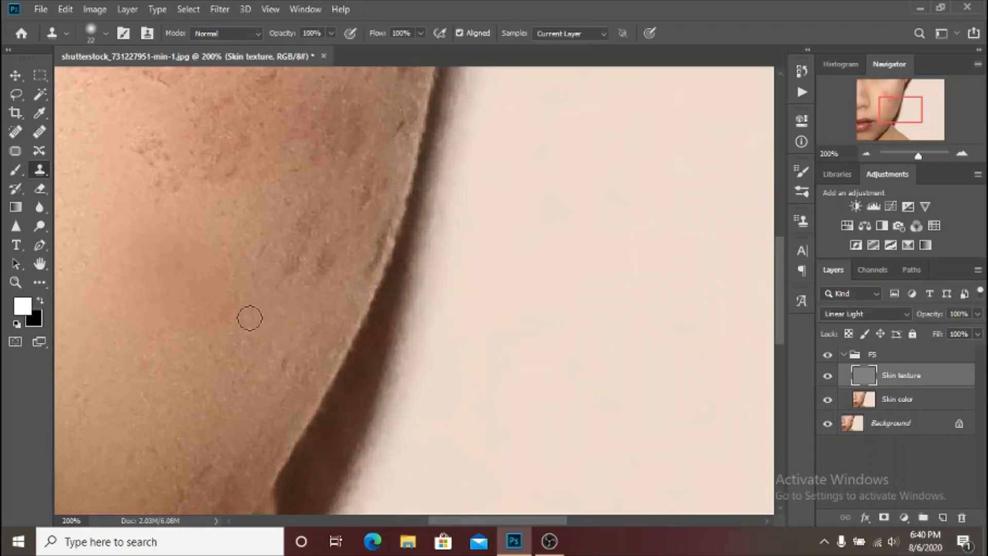
{"action": "left_click_drag", "start_coordinate": [153, 189], "coordinate": [465, 373]}
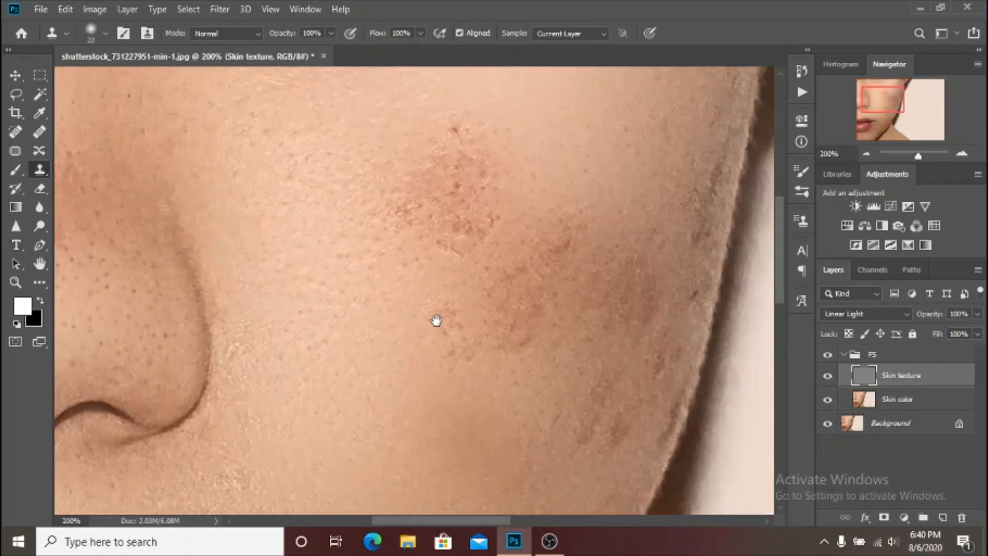
{"action": "left_click_drag", "start_coordinate": [436, 321], "coordinate": [417, 414]}
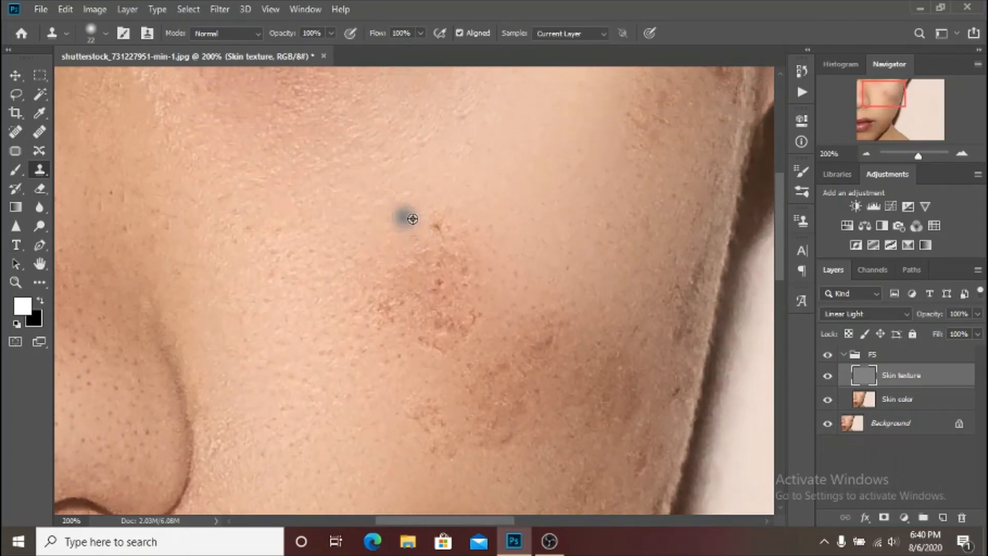
{"action": "left_click", "coordinate": [457, 218], "text": "alt"}
{"action": "left_click", "coordinate": [439, 227]}
{"action": "left_click", "coordinate": [413, 245]}
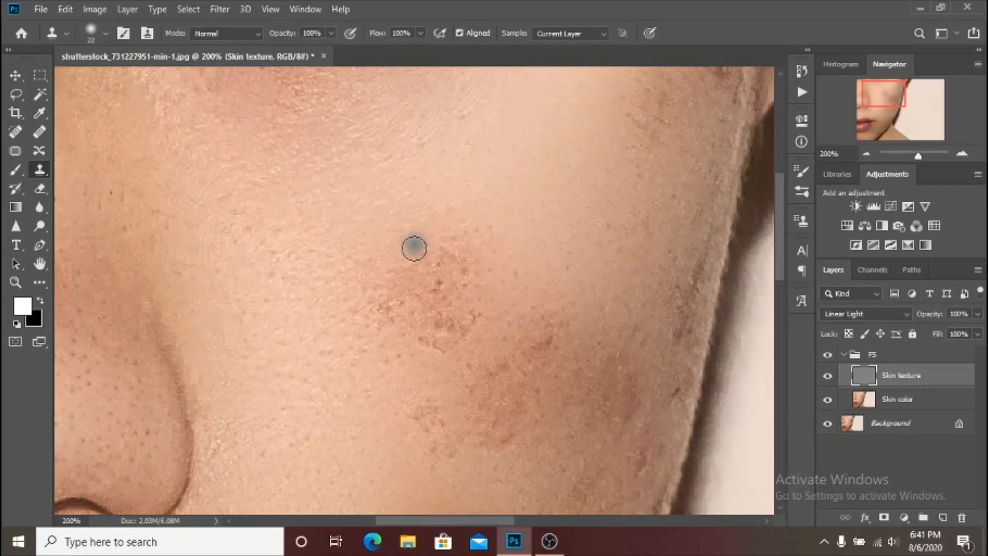
Clone clean texture over the rough marks along the lower edge of the upper-cheek blemish.
{"action": "left_click", "coordinate": [340, 380]}
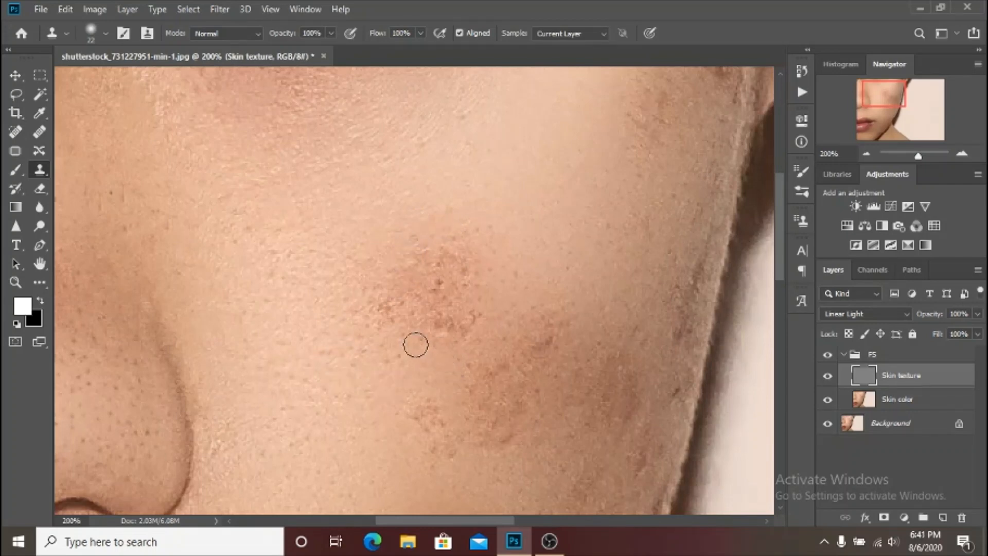
{"action": "left_click", "coordinate": [465, 351]}
{"action": "left_click", "coordinate": [489, 295]}
{"action": "key", "text": "alt"}
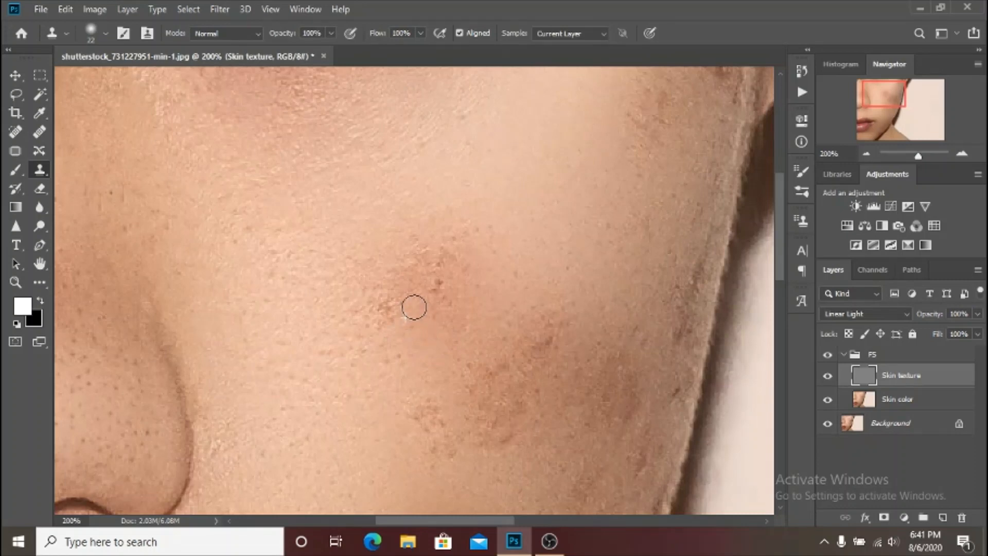
Sample skin just below the upper-cheek blemish and clone it over the marks on the side facing the nose.
{"action": "left_click", "coordinate": [383, 356], "text": "alt"}
{"action": "left_click", "coordinate": [386, 335], "text": "alt"}
{"action": "left_click_drag", "start_coordinate": [394, 309], "coordinate": [367, 305]}
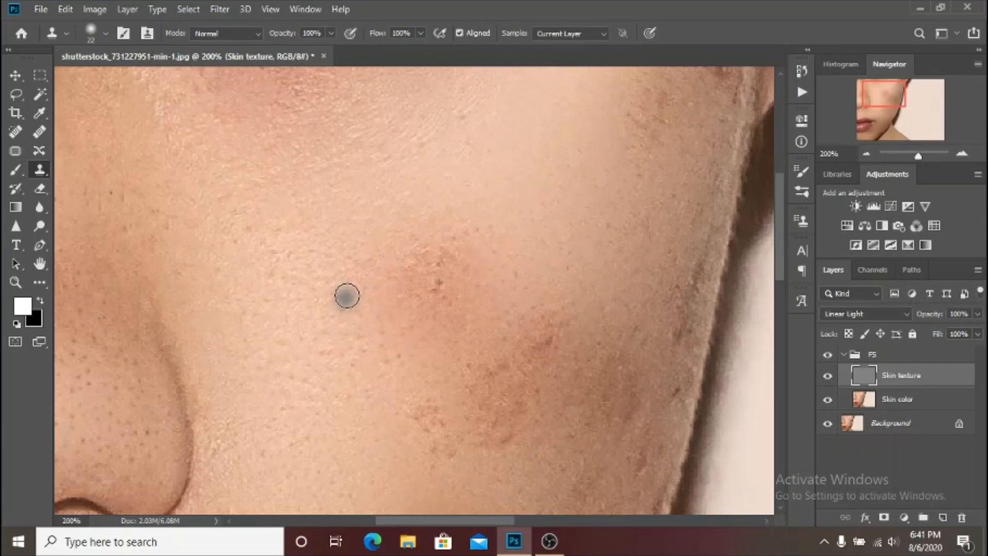
Clone sampled clean texture over the dark spots in the centre of the upper-cheek blemish.
{"action": "left_click", "coordinate": [418, 345], "text": "alt"}
{"action": "left_click_drag", "start_coordinate": [441, 307], "coordinate": [438, 280]}
{"action": "left_click", "coordinate": [415, 309], "text": "alt"}
{"action": "left_click", "coordinate": [415, 288]}
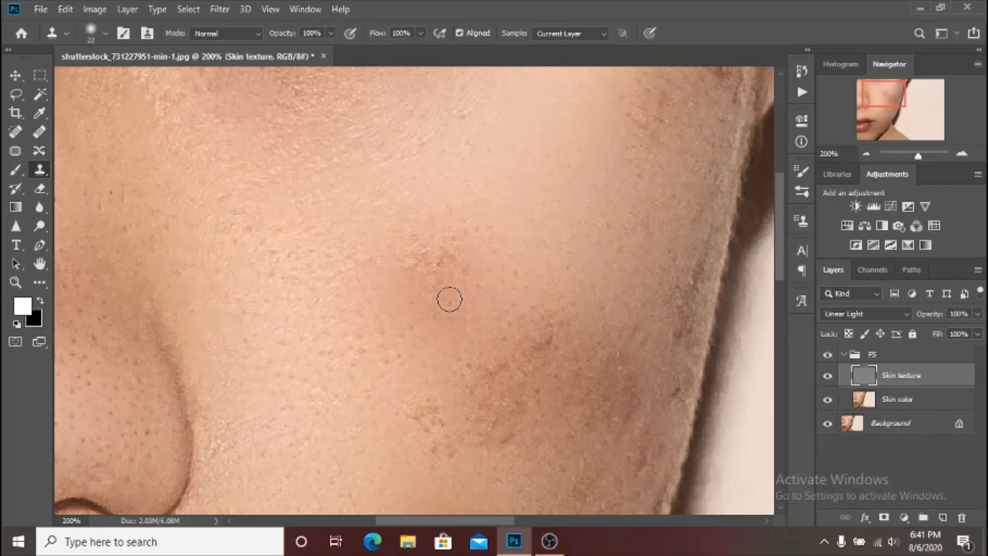
Clone clean texture along the upper edge of the upper-cheek blemish, starting from the side facing the ear.
{"action": "left_click", "coordinate": [487, 270], "text": "alt"}
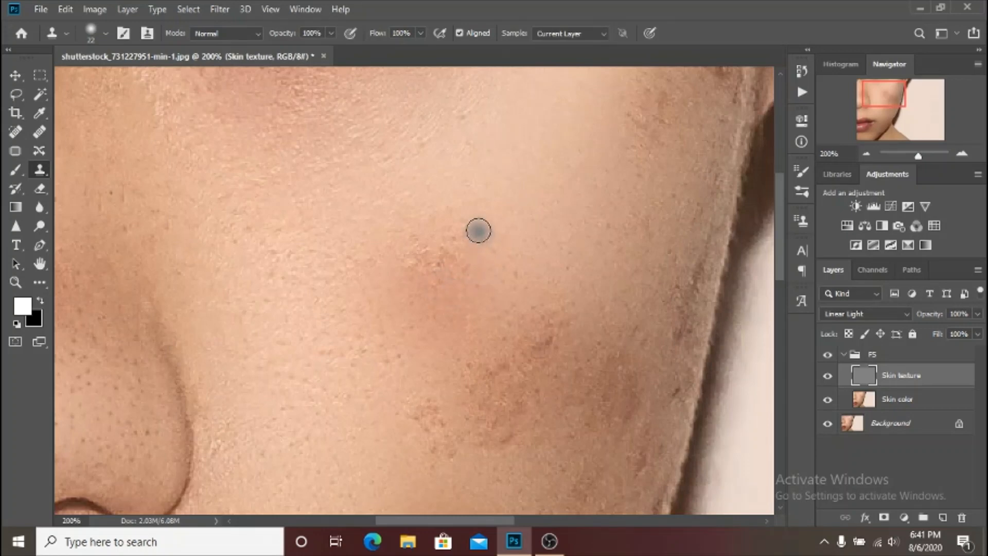
{"action": "mouse_move", "coordinate": [478, 232]}
{"action": "left_mouse_down"}
{"action": "mouse_move", "coordinate": [447, 241]}
{"action": "mouse_move", "coordinate": [445, 264]}
{"action": "mouse_move", "coordinate": [452, 228]}
{"action": "mouse_move", "coordinate": [414, 240]}
{"action": "left_mouse_up"}
{"action": "left_click", "coordinate": [444, 265]}
{"action": "left_click", "coordinate": [369, 252], "text": "alt"}
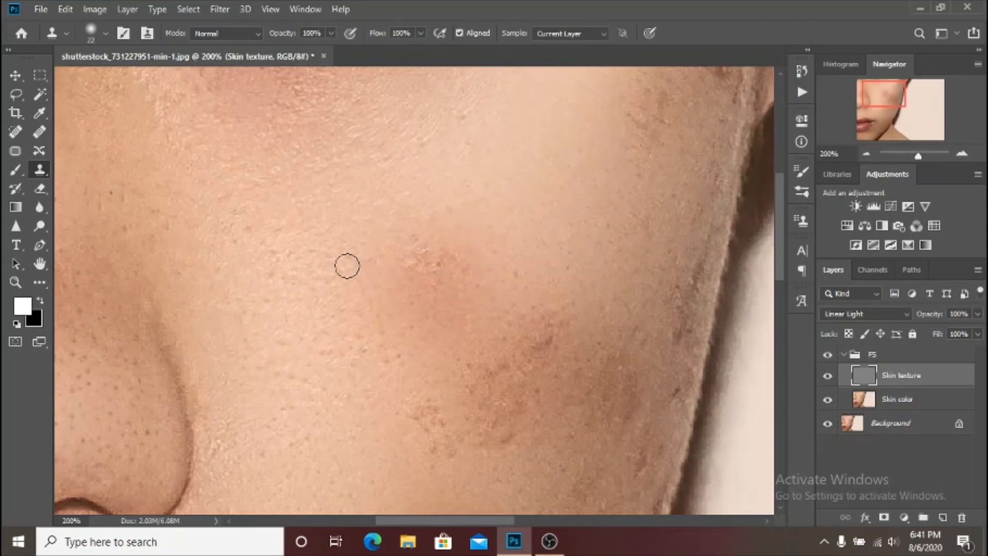
Resample nearby skin and clone away the last rough spots in the upper part of the upper-cheek blemish.
{"action": "left_click", "coordinate": [371, 285]}
{"action": "left_click", "coordinate": [376, 285], "text": "alt"}
{"action": "left_click_drag", "start_coordinate": [408, 257], "coordinate": [431, 256]}
{"action": "mouse_move", "coordinate": [443, 278]}
{"action": "left_mouse_down"}
{"action": "mouse_move", "coordinate": [392, 251]}
{"action": "mouse_move", "coordinate": [414, 251]}
{"action": "left_mouse_up"}
{"action": "left_click", "coordinate": [374, 267], "text": "alt"}
{"action": "left_click", "coordinate": [453, 256], "text": "alt"}
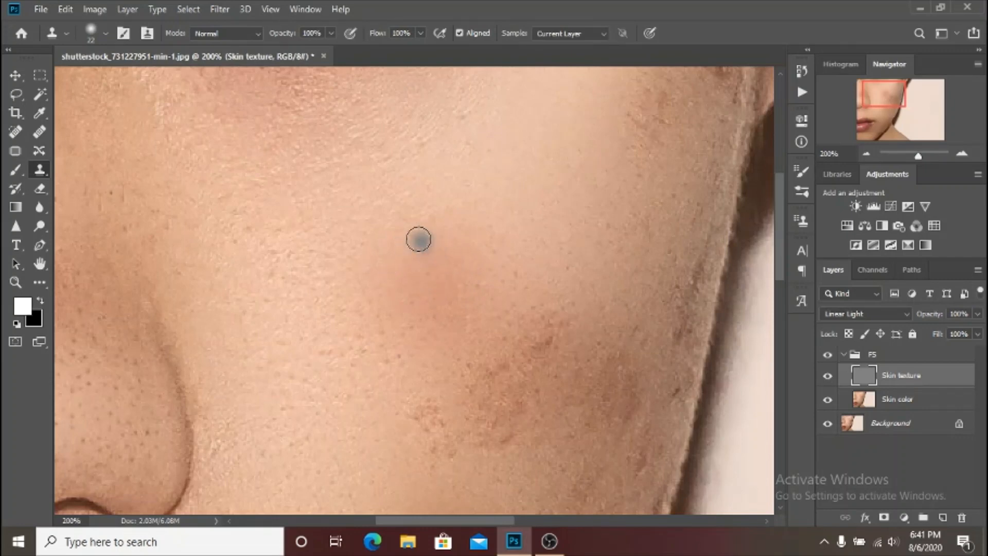
{"action": "left_click", "coordinate": [412, 234]}
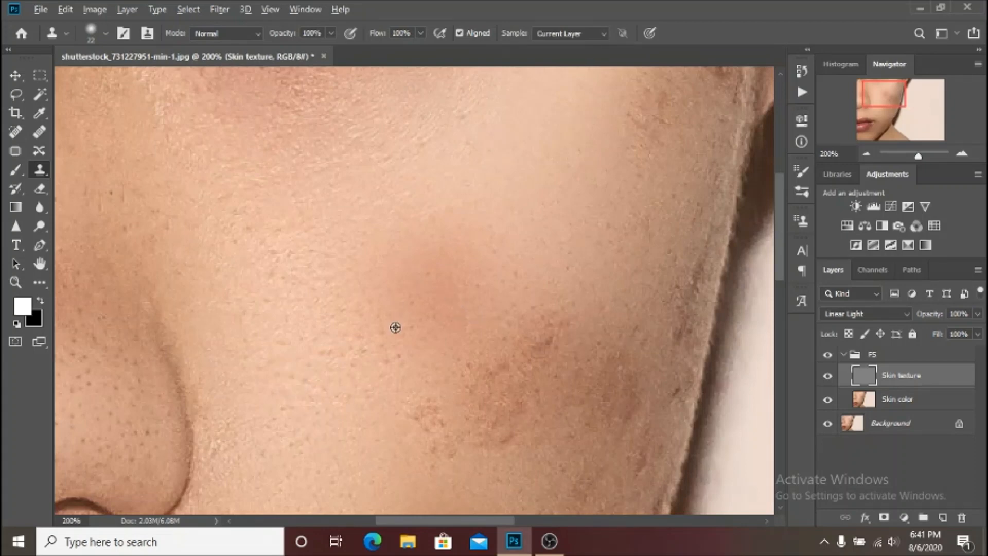
Enlarge the clone brush to 34 and clone clean texture over the small spots on the nose-facing side of the mid-cheek blemish.
{"action": "left_click_drag", "start_coordinate": [395, 327], "coordinate": [426, 349]}
{"action": "scroll", "coordinate": [518, 303], "scroll_direction": "down", "scroll_amount": 2}
{"action": "scroll", "coordinate": [517, 309], "scroll_direction": "down", "scroll_amount": 2}
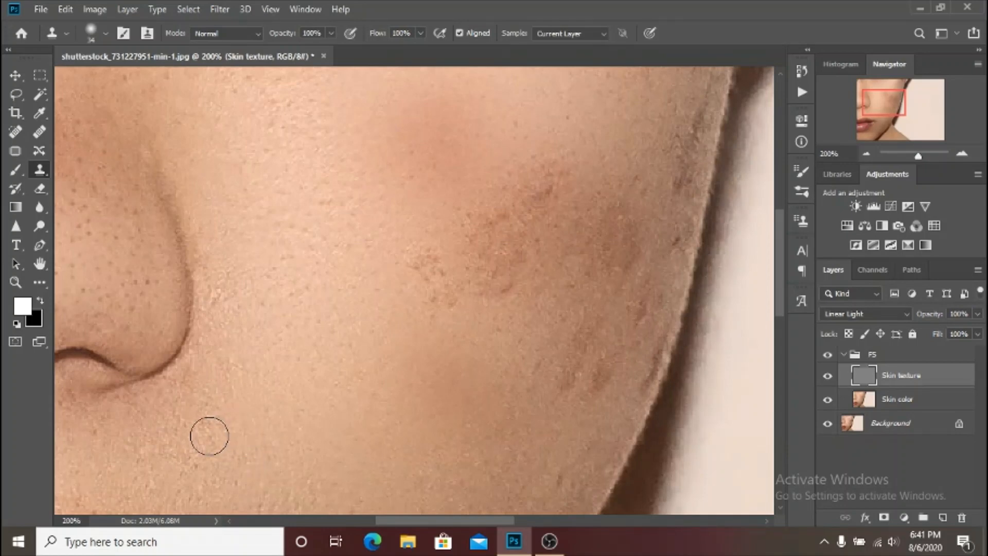
{"action": "scroll", "coordinate": [228, 460], "scroll_direction": "down", "scroll_amount": 2}
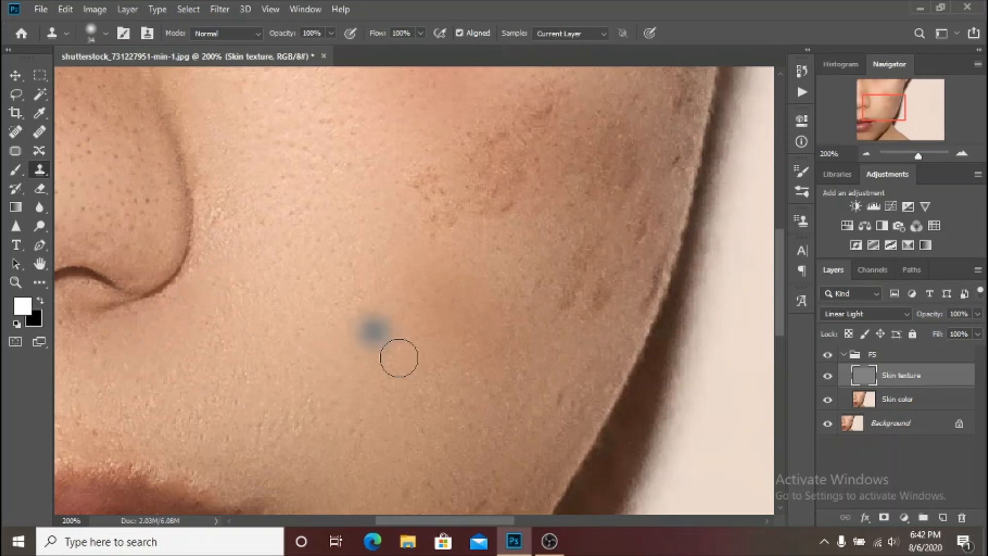
{"action": "scroll", "coordinate": [399, 355], "scroll_direction": "up", "scroll_amount": 2}
{"action": "scroll", "coordinate": [401, 358], "scroll_direction": "up", "scroll_amount": 1}
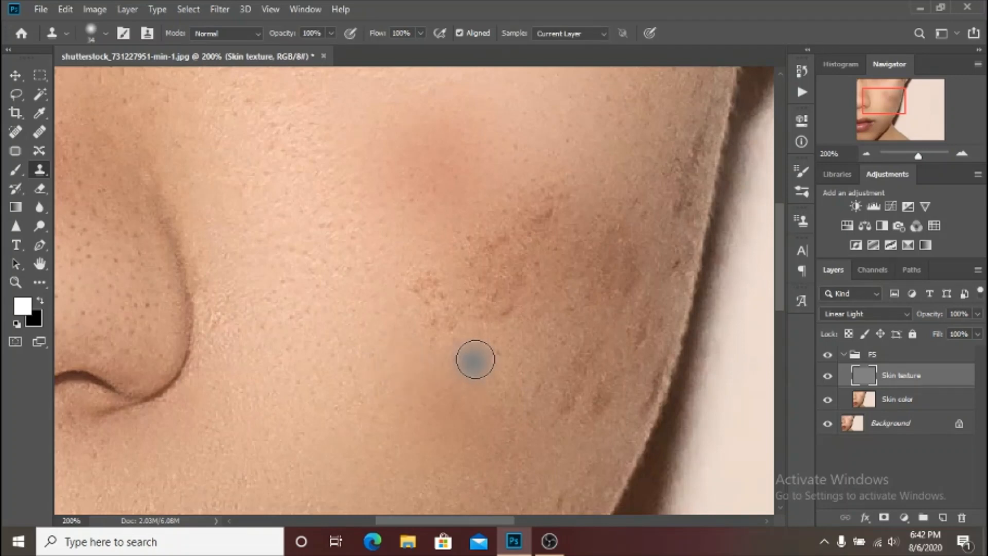
{"action": "mouse_move", "coordinate": [444, 358]}
{"action": "left_mouse_down"}
{"action": "mouse_move", "coordinate": [432, 328]}
{"action": "mouse_move", "coordinate": [441, 329]}
{"action": "mouse_move", "coordinate": [447, 308]}
{"action": "mouse_move", "coordinate": [425, 295]}
{"action": "mouse_move", "coordinate": [411, 279]}
{"action": "left_mouse_up"}
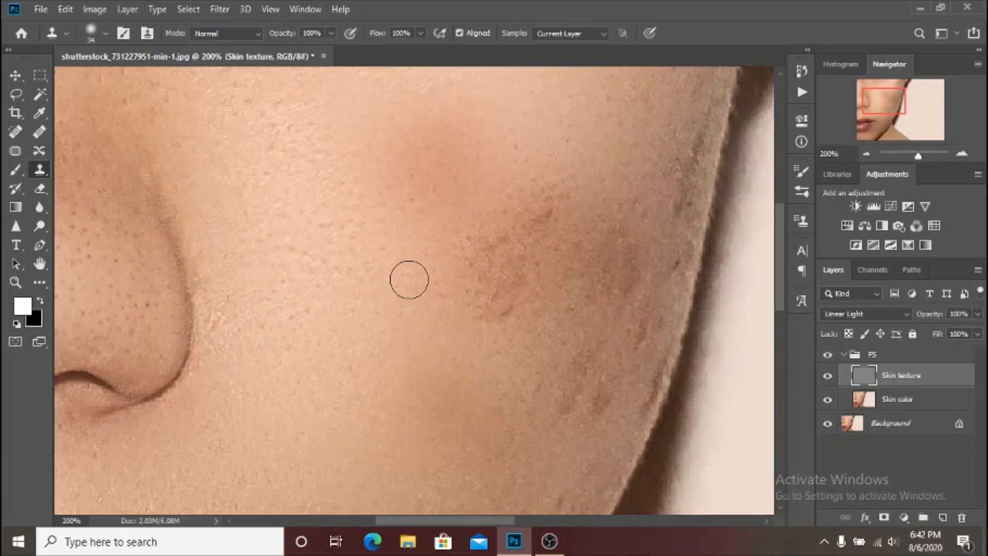
{"action": "left_click", "coordinate": [434, 331], "text": "alt"}
Clone clean skin texture over the rough spots in the centre and lower part of the mid-cheek blemish.
{"action": "mouse_move", "coordinate": [490, 345]}
{"action": "left_mouse_down"}
{"action": "mouse_move", "coordinate": [516, 284]}
{"action": "mouse_move", "coordinate": [465, 328]}
{"action": "mouse_move", "coordinate": [484, 269]}
{"action": "left_mouse_up"}
{"action": "left_click", "coordinate": [463, 329], "text": "alt"}
{"action": "left_click", "coordinate": [431, 292], "text": "alt"}
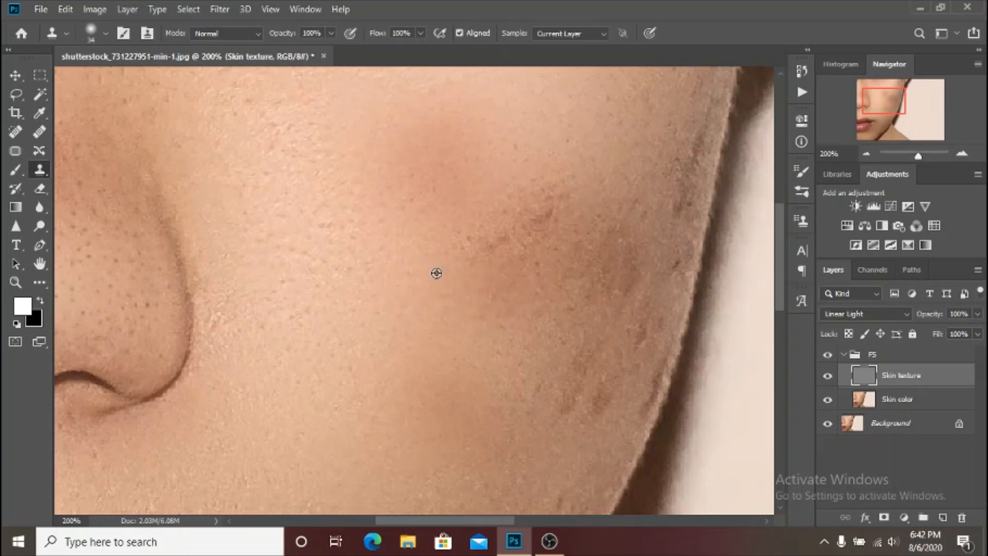
{"action": "left_click", "coordinate": [502, 238]}
{"action": "left_click_drag", "start_coordinate": [502, 343], "coordinate": [499, 306]}
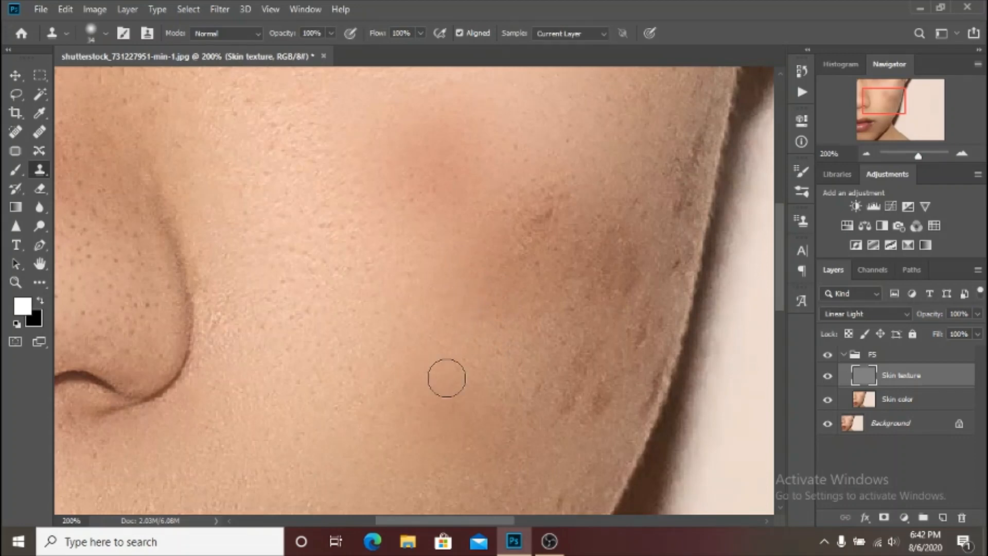
Clone clean texture over the remaining dark rough patch at the upper end of the mid-cheek blemish.
{"action": "scroll", "coordinate": [453, 371], "scroll_direction": "up", "scroll_amount": 2}
{"action": "mouse_move", "coordinate": [527, 323]}
{"action": "left_mouse_down"}
{"action": "mouse_move", "coordinate": [529, 291]}
{"action": "mouse_move", "coordinate": [560, 258]}
{"action": "left_mouse_up"}
{"action": "left_click", "coordinate": [489, 341], "text": "alt"}
{"action": "left_click", "coordinate": [514, 366]}
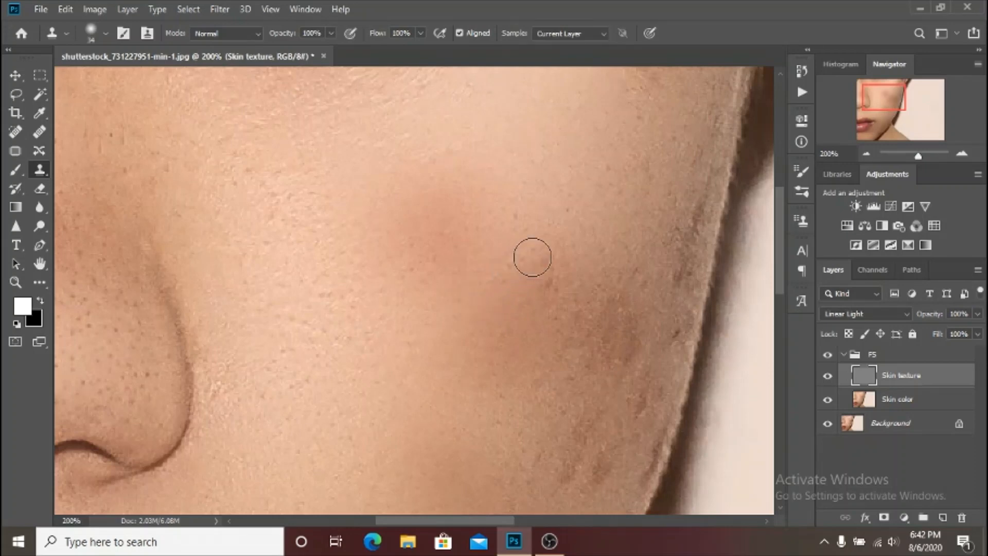
{"action": "left_click", "coordinate": [538, 309]}
{"action": "left_click", "coordinate": [542, 319], "text": "alt"}
{"action": "left_click", "coordinate": [548, 268]}
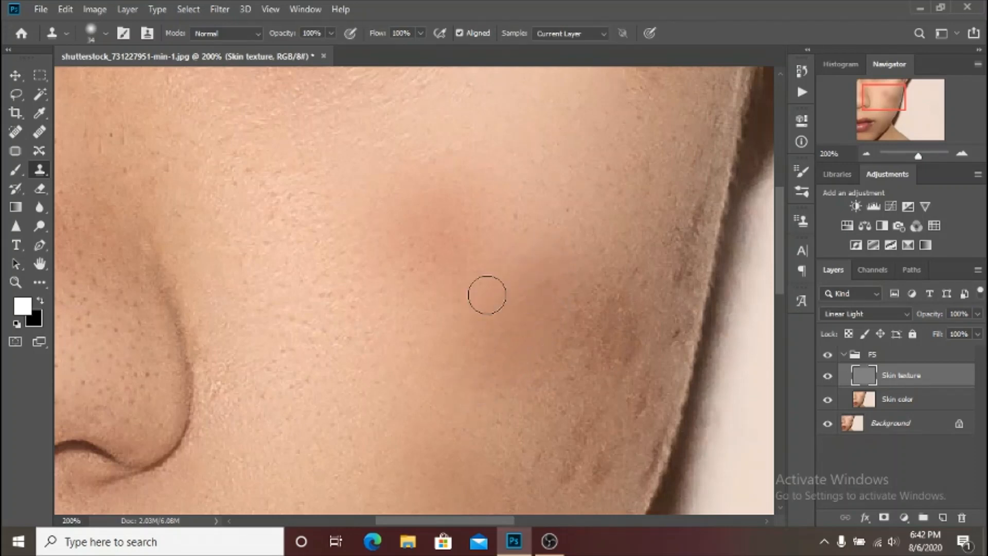
Sample skin below the upper-cheek red patch and clone it over the small pores along the patch's lower part.
{"action": "left_click", "coordinate": [434, 310], "text": "alt"}
{"action": "left_click", "coordinate": [432, 269]}
{"action": "left_click", "coordinate": [424, 262]}
{"action": "left_click", "coordinate": [415, 249]}
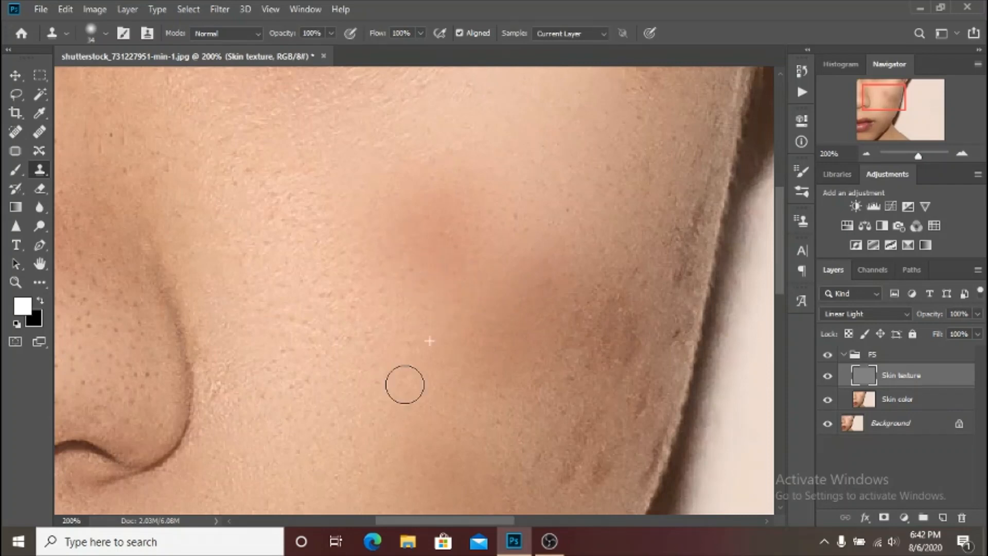
Compare the whole face before and after retouching by hiding and reshowing the FS group.
{"action": "key", "text": "ctrl+minus"}
{"action": "key", "text": "ctrl+minus"}
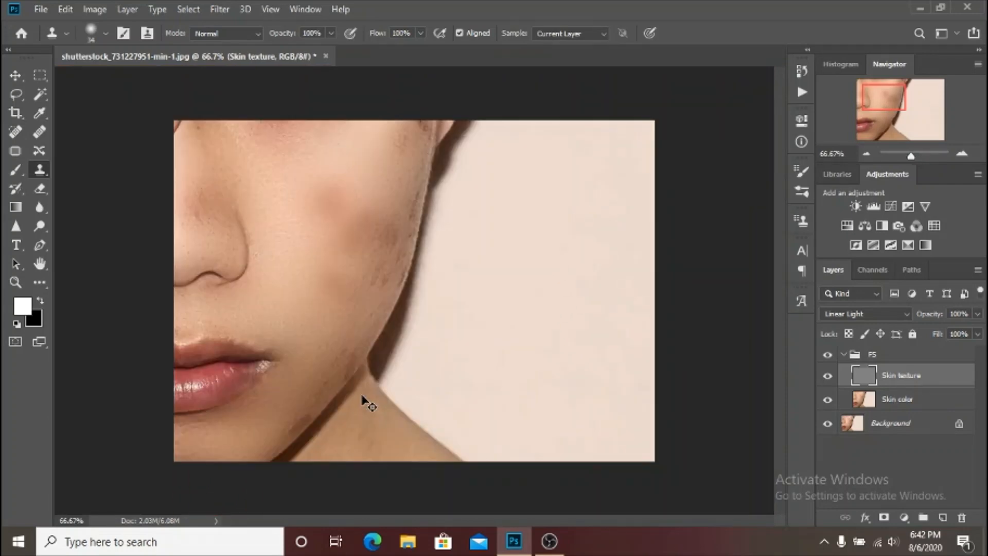
{"action": "key", "text": "ctrl+plus"}
{"action": "key", "text": "ctrl+minus"}
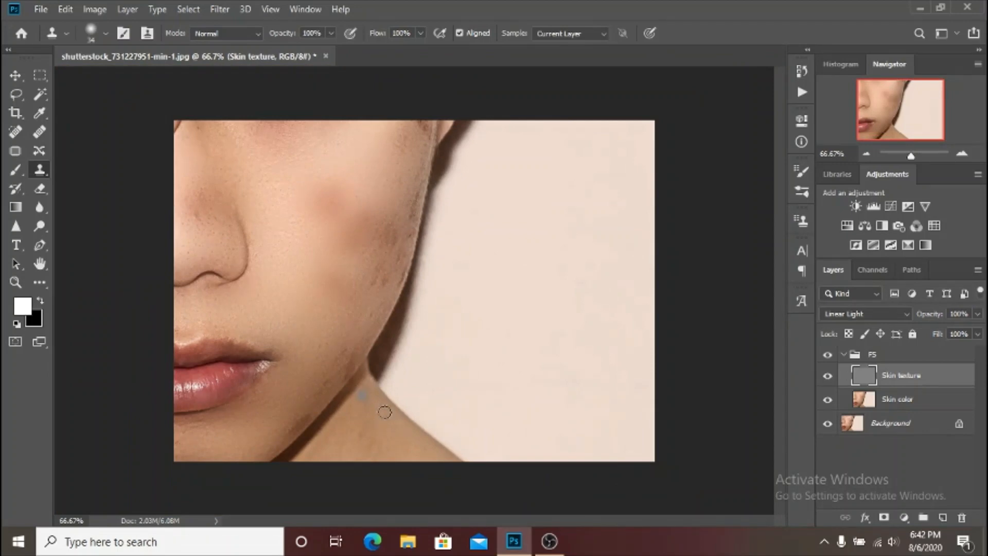
{"action": "left_click", "coordinate": [828, 356]}
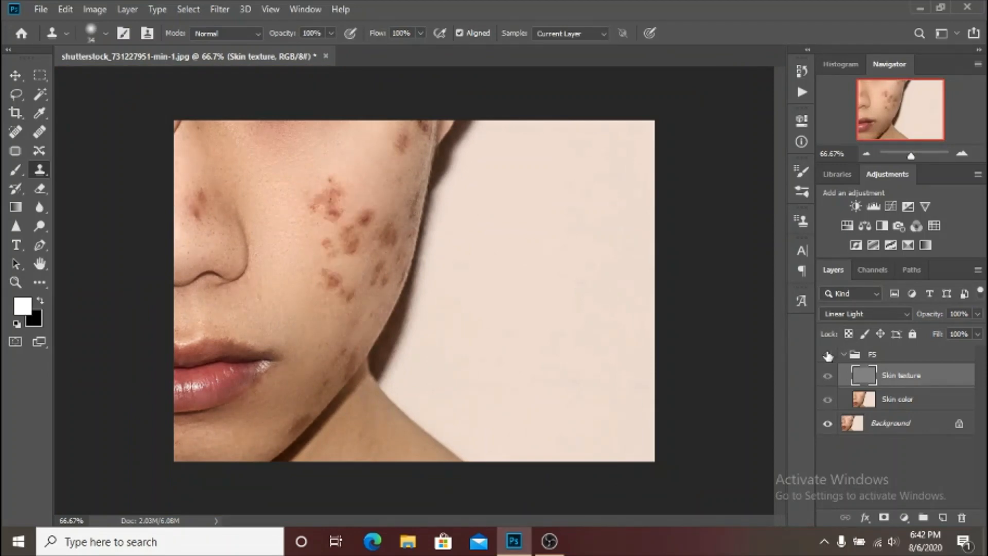
{"action": "left_click", "coordinate": [828, 355]}
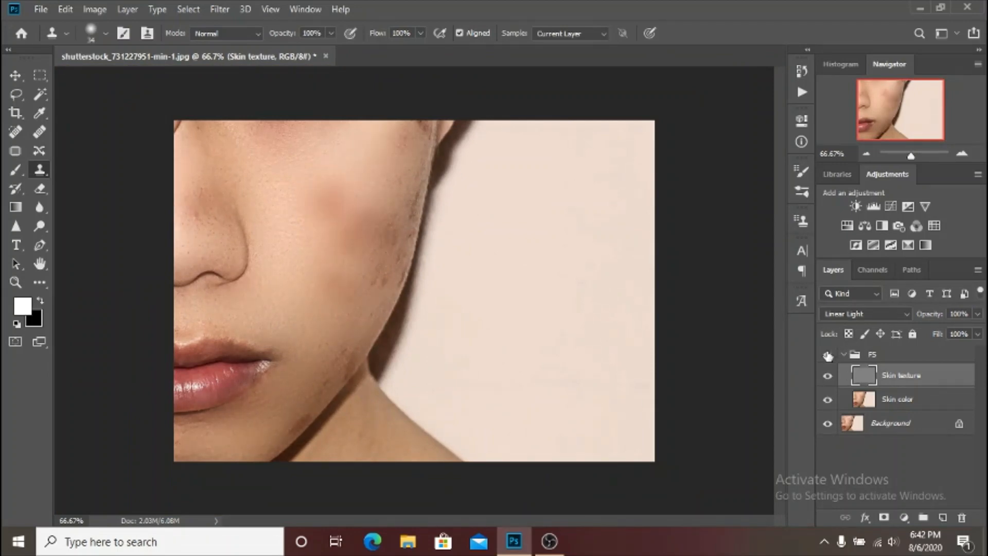
{"action": "left_click", "coordinate": [828, 355]}
{"action": "left_click", "coordinate": [828, 355]}
Clone clean texture over the dark spots in the centre of the reddish patch on the side of the nose.
{"action": "key", "text": "ctrl+plus"}
{"action": "key", "text": "ctrl+plus"}
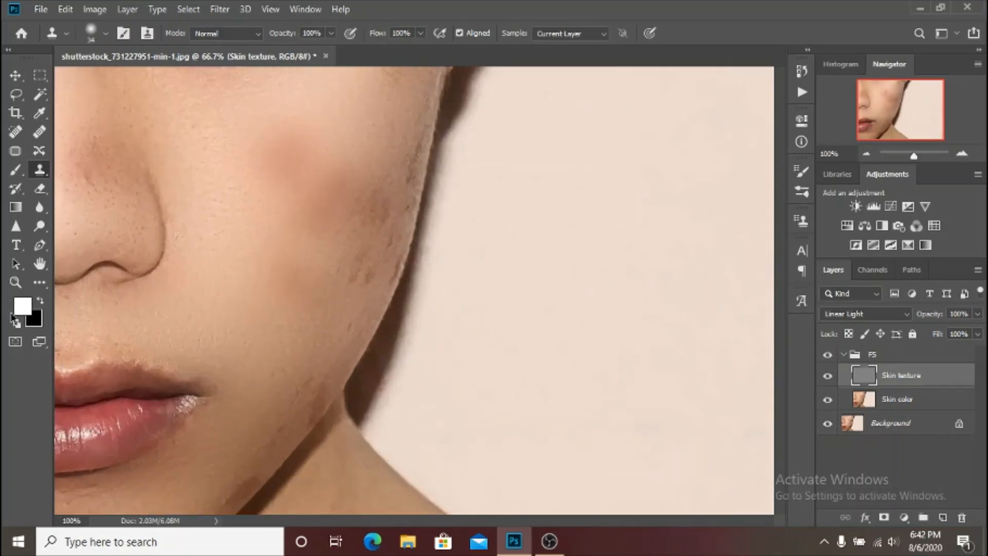
{"action": "mouse_move", "coordinate": [212, 191]}
{"action": "left_mouse_down"}
{"action": "mouse_move", "coordinate": [763, 450]}
{"action": "mouse_move", "coordinate": [703, 378]}
{"action": "left_mouse_up"}
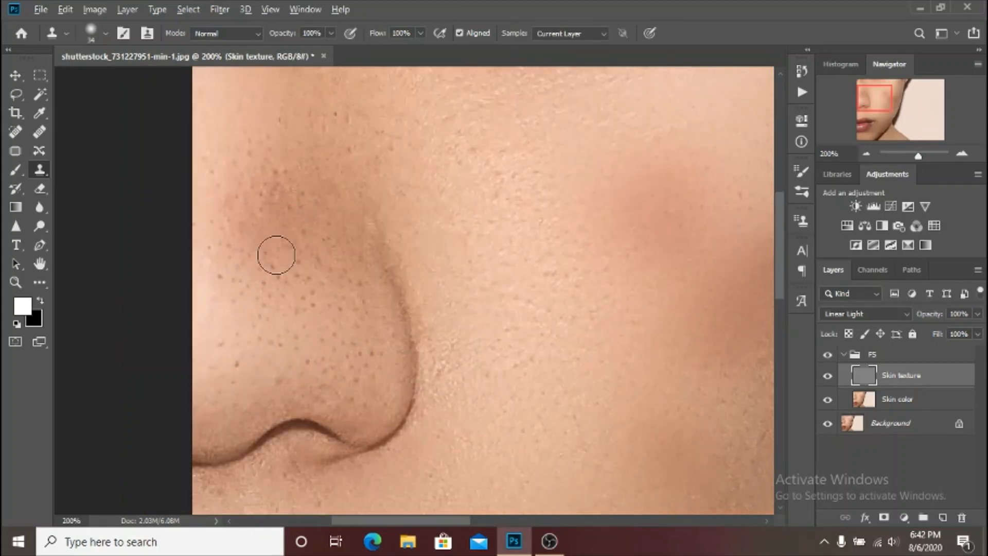
{"action": "left_click", "coordinate": [277, 230], "text": "alt"}
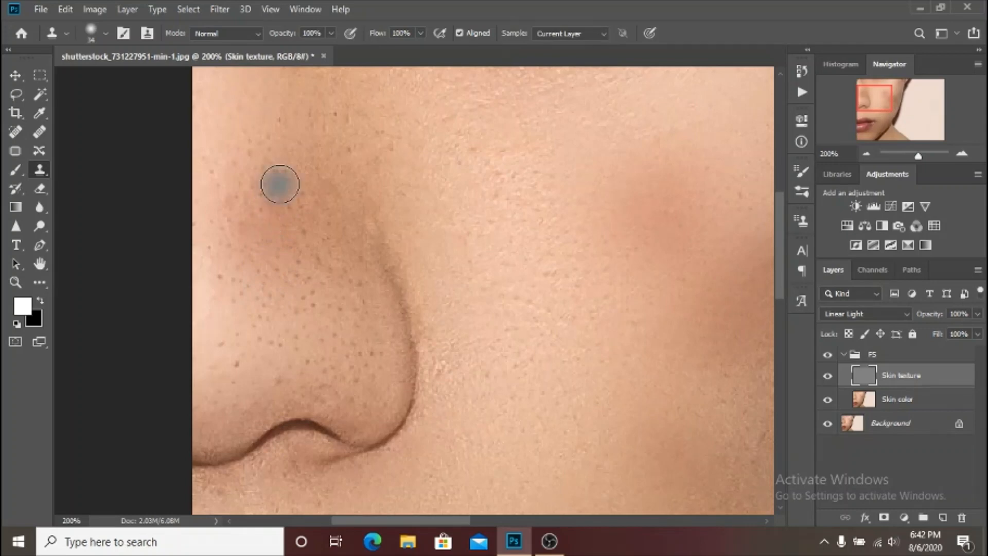
{"action": "left_click_drag", "start_coordinate": [278, 184], "coordinate": [305, 212]}
{"action": "left_click", "coordinate": [308, 252], "text": "alt"}
{"action": "left_click_drag", "start_coordinate": [320, 274], "coordinate": [261, 188]}
Resample skin on the nose bridge and clone it over the spots around the bridge-facing side of the nose's red patch.
{"action": "left_click", "coordinate": [218, 177]}
{"action": "left_click", "coordinate": [221, 163]}
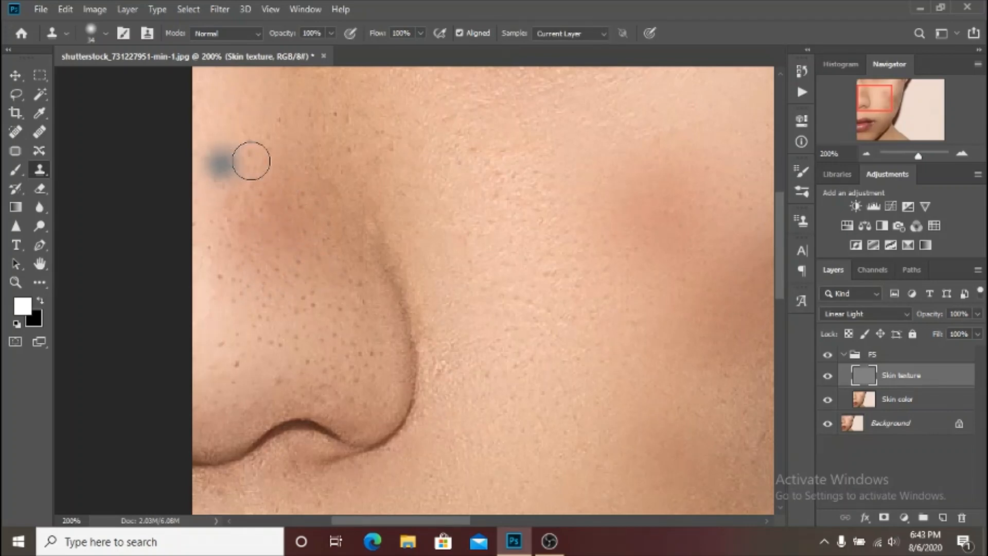
{"action": "mouse_move", "coordinate": [272, 152]}
{"action": "left_mouse_down"}
{"action": "mouse_move", "coordinate": [265, 159]}
{"action": "mouse_move", "coordinate": [258, 141]}
{"action": "mouse_move", "coordinate": [250, 152]}
{"action": "left_mouse_up"}
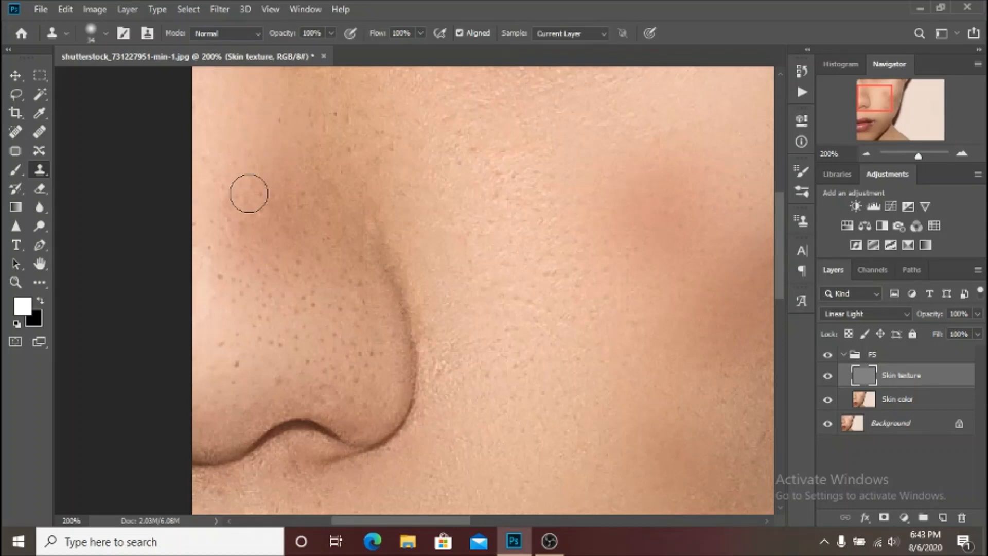
{"action": "left_click", "coordinate": [235, 159], "text": "alt"}
{"action": "left_click", "coordinate": [233, 273], "text": "alt"}
{"action": "left_click_drag", "start_coordinate": [219, 250], "coordinate": [204, 160]}
{"action": "left_click_drag", "start_coordinate": [269, 203], "coordinate": [275, 228]}
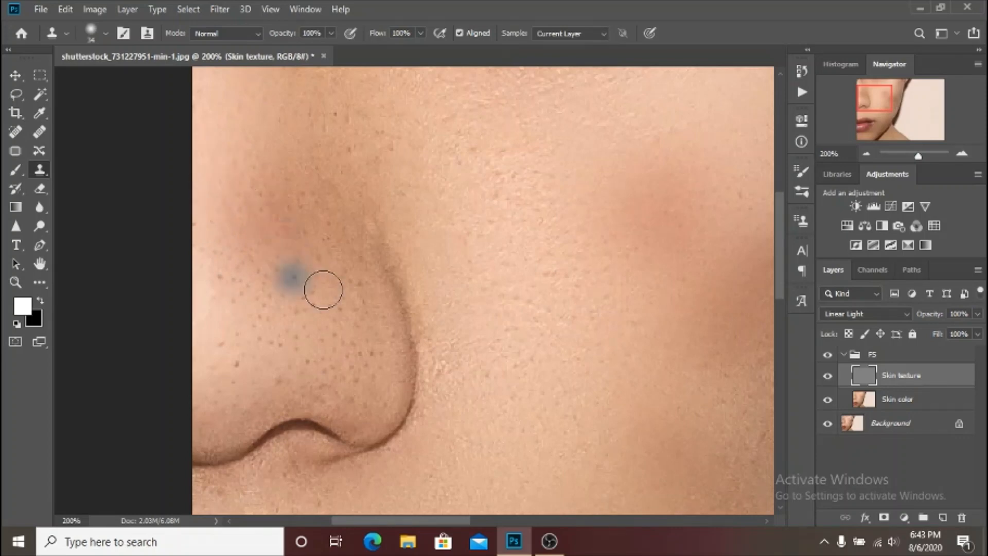
Sample skin above the nose's red patch and clone it over the pores on the patch's cheek-facing side.
{"action": "scroll", "coordinate": [324, 239], "scroll_direction": "down", "scroll_amount": 5}
{"action": "scroll", "coordinate": [330, 252], "scroll_direction": "up", "scroll_amount": 6}
{"action": "scroll", "coordinate": [329, 254], "scroll_direction": "up", "scroll_amount": 3}
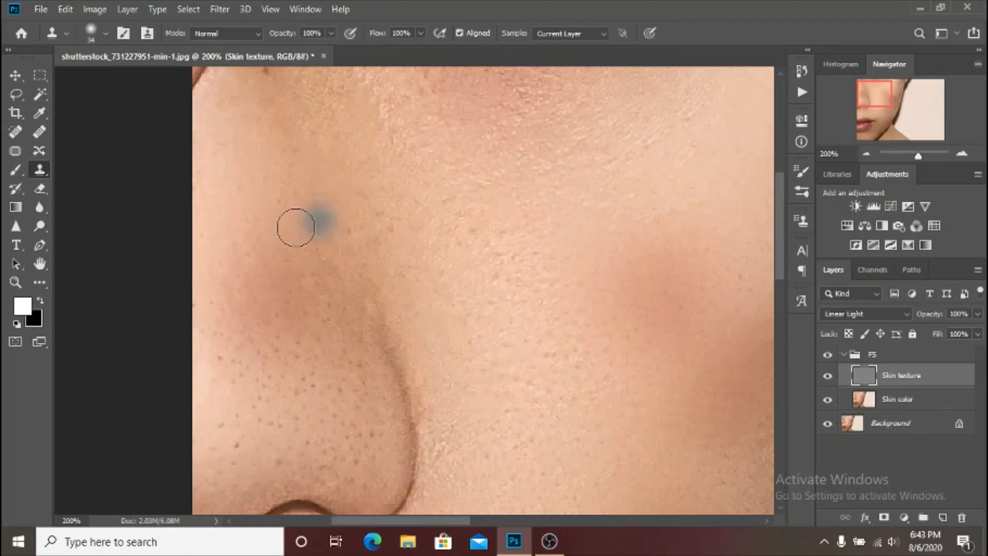
{"action": "left_click", "coordinate": [330, 240], "text": "alt"}
{"action": "mouse_move", "coordinate": [342, 229]}
{"action": "left_mouse_down"}
{"action": "mouse_move", "coordinate": [333, 267]}
{"action": "mouse_move", "coordinate": [308, 265]}
{"action": "mouse_move", "coordinate": [316, 268]}
{"action": "mouse_move", "coordinate": [318, 332]}
{"action": "left_mouse_up"}
{"action": "left_click", "coordinate": [323, 316], "text": "alt"}
{"action": "left_click", "coordinate": [283, 310], "text": "alt"}
{"action": "left_click", "coordinate": [313, 305], "text": "alt"}
Sample adjacent skin and clone it over the small dark spot high beside the nose bridge, near the photo's upper edge.
{"action": "scroll", "coordinate": [571, 283], "scroll_direction": "up", "scroll_amount": 5}
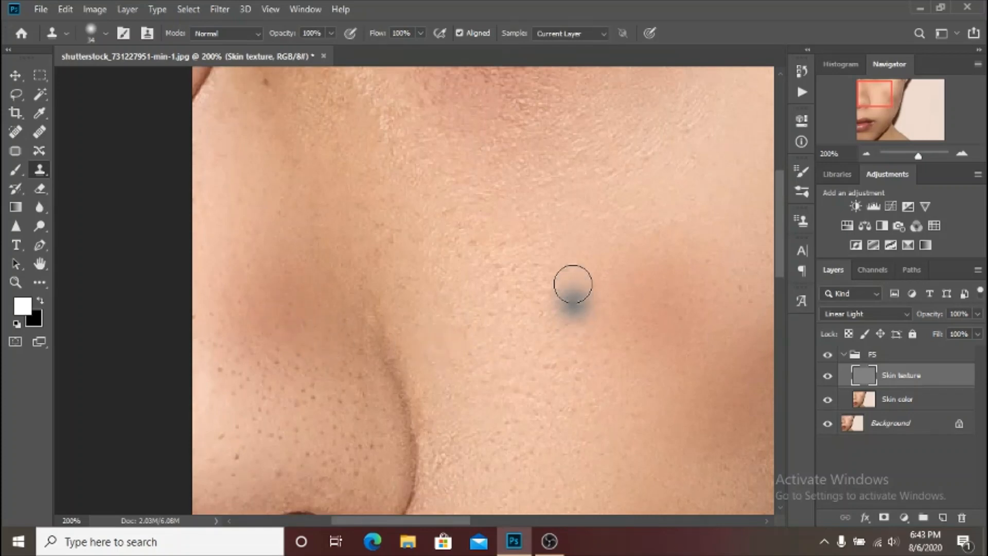
{"action": "left_click", "coordinate": [262, 260], "text": "alt"}
{"action": "left_click", "coordinate": [268, 241]}
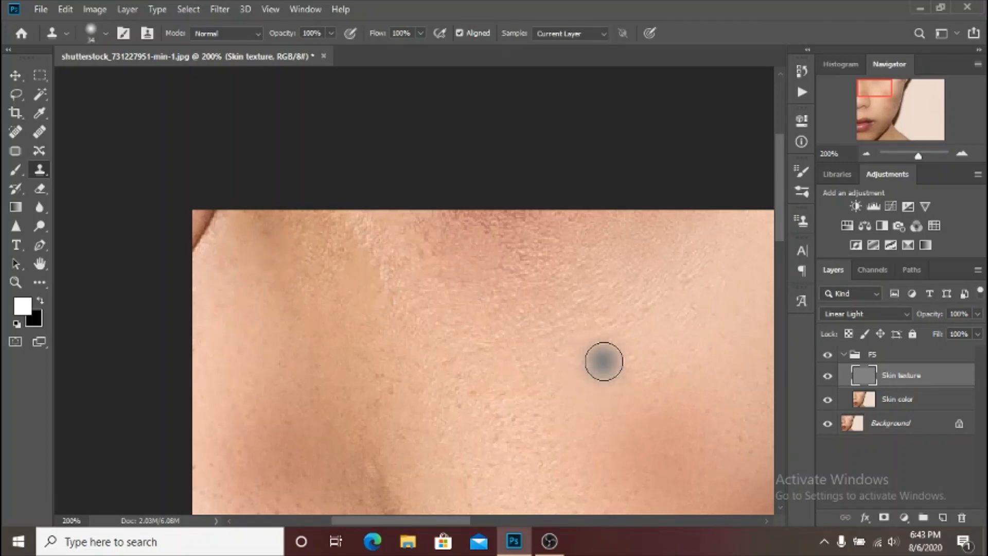
Reduce the clone brush to 17 and clone clean texture over small spots around the mouth corner and above the upper lip.
{"action": "scroll", "coordinate": [604, 362], "scroll_direction": "down", "scroll_amount": 1}
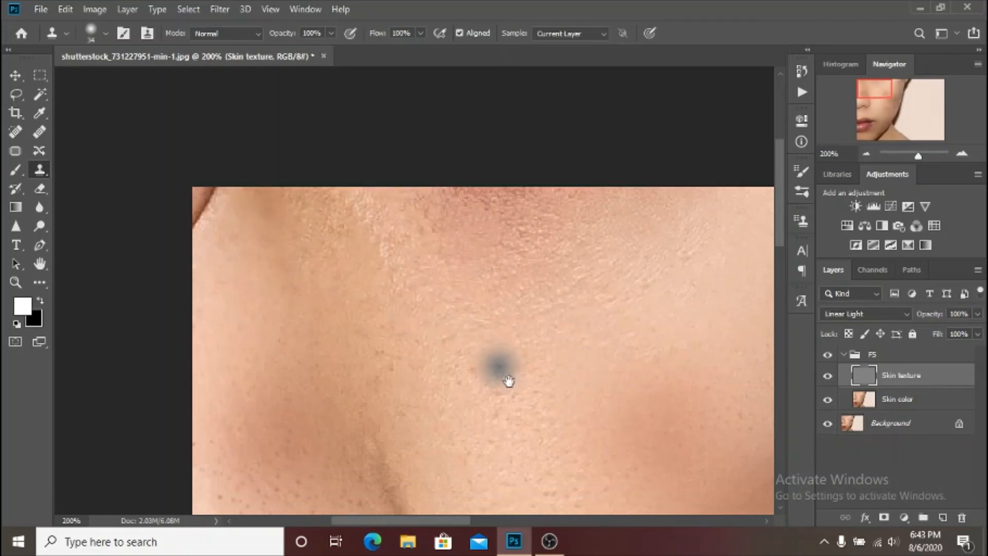
{"action": "left_click_drag", "start_coordinate": [536, 423], "coordinate": [414, 114]}
{"action": "left_click_drag", "start_coordinate": [399, 348], "coordinate": [403, 158]}
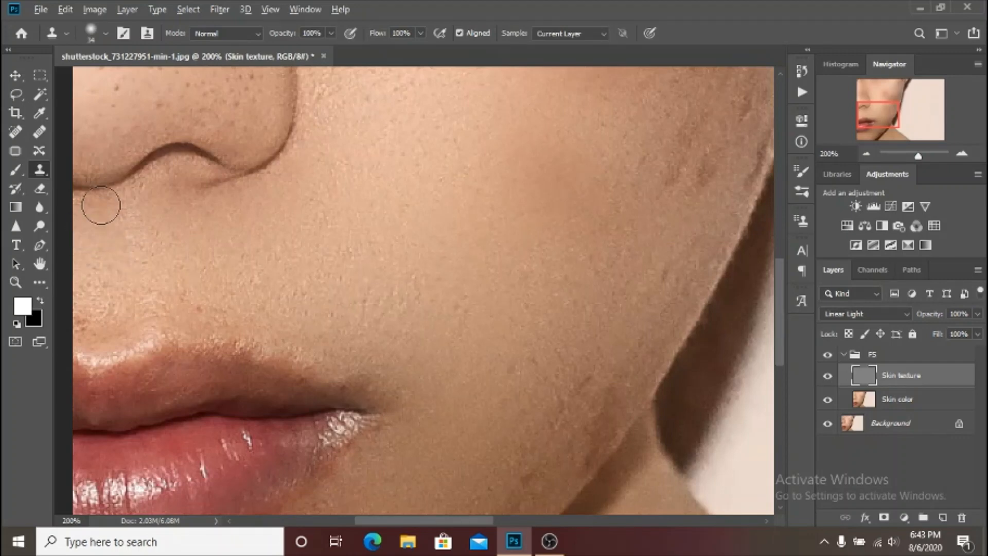
{"action": "scroll", "coordinate": [413, 365], "scroll_direction": "down", "scroll_amount": 1}
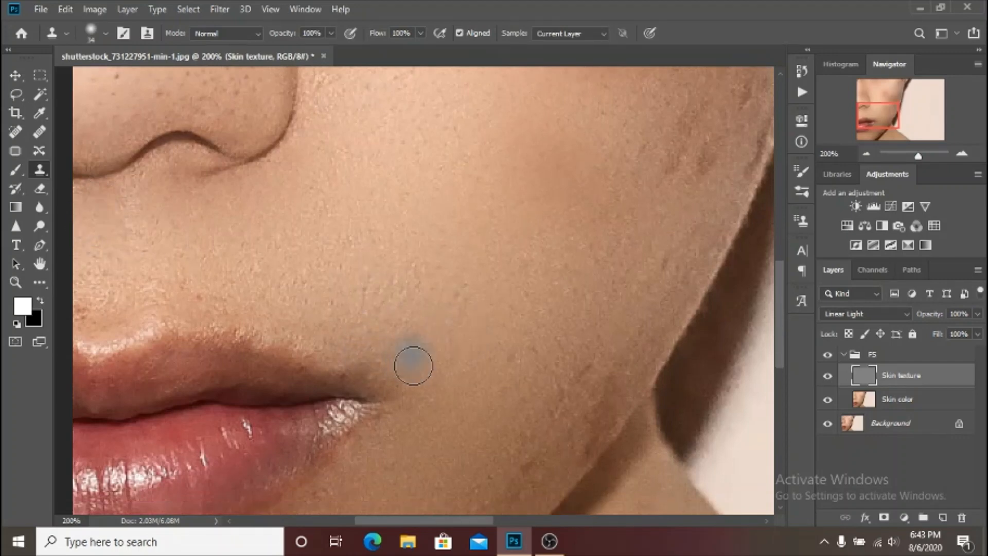
{"action": "scroll", "coordinate": [413, 365], "scroll_direction": "down", "scroll_amount": 3}
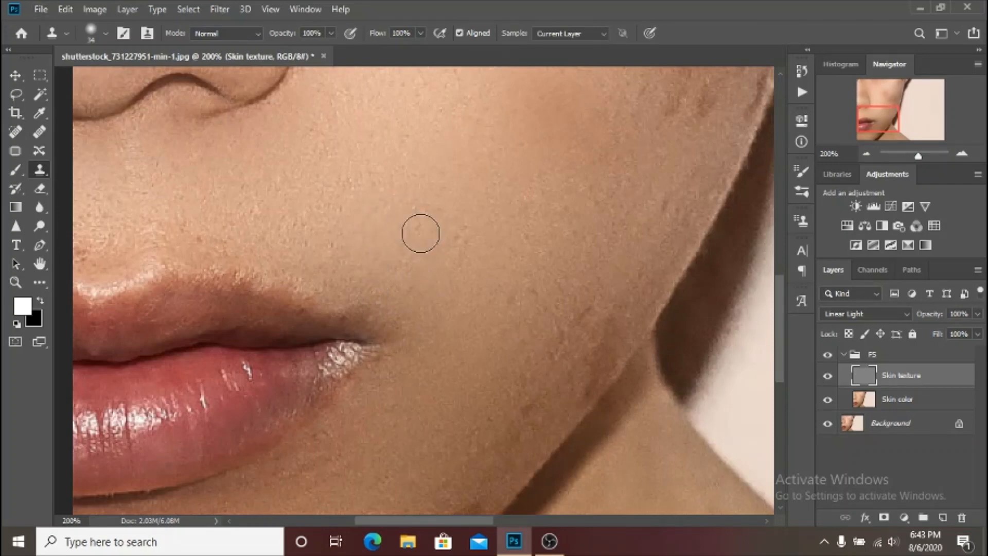
{"action": "scroll", "coordinate": [450, 267], "scroll_direction": "up", "scroll_amount": 1}
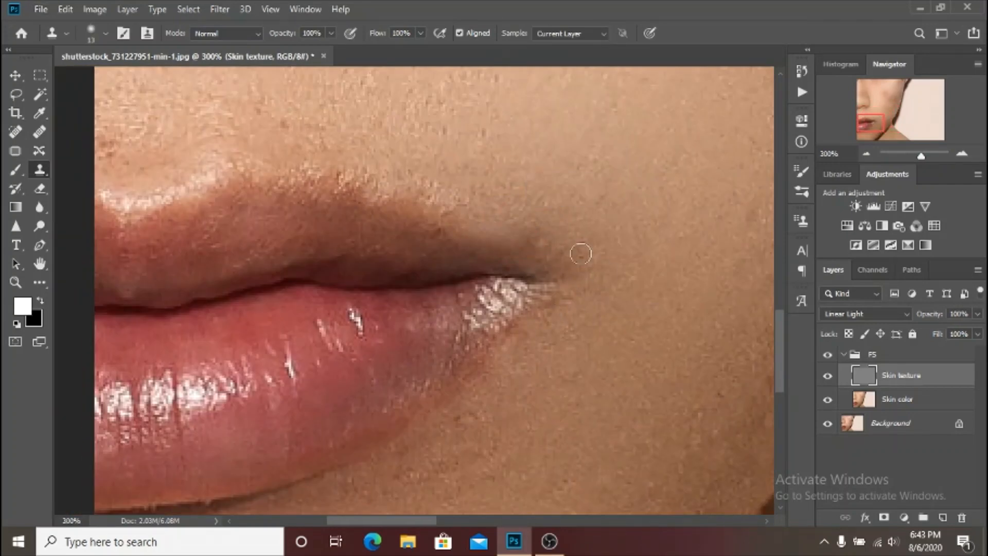
{"action": "scroll", "coordinate": [386, 211], "scroll_direction": "up", "scroll_amount": 5}
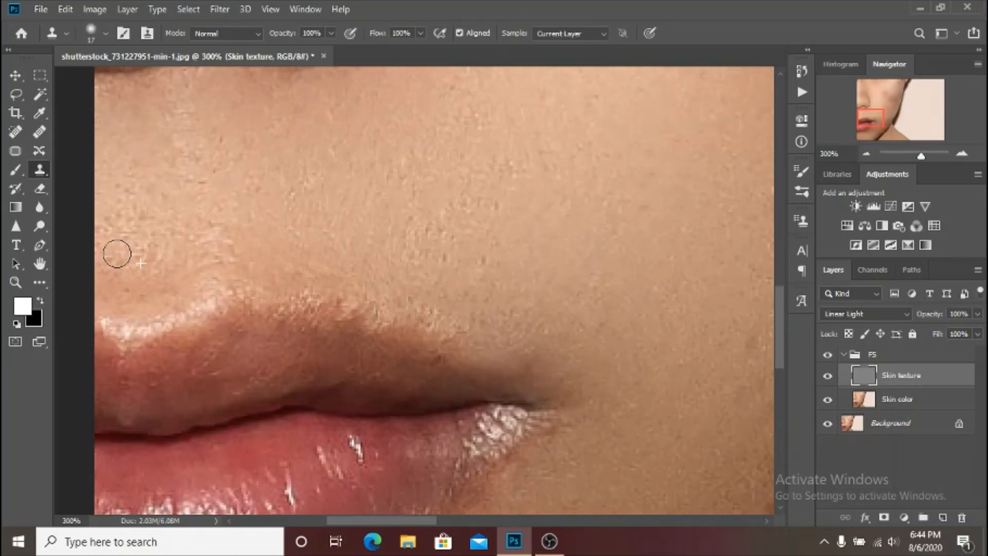
{"action": "scroll", "coordinate": [461, 161], "scroll_direction": "up", "scroll_amount": 4}
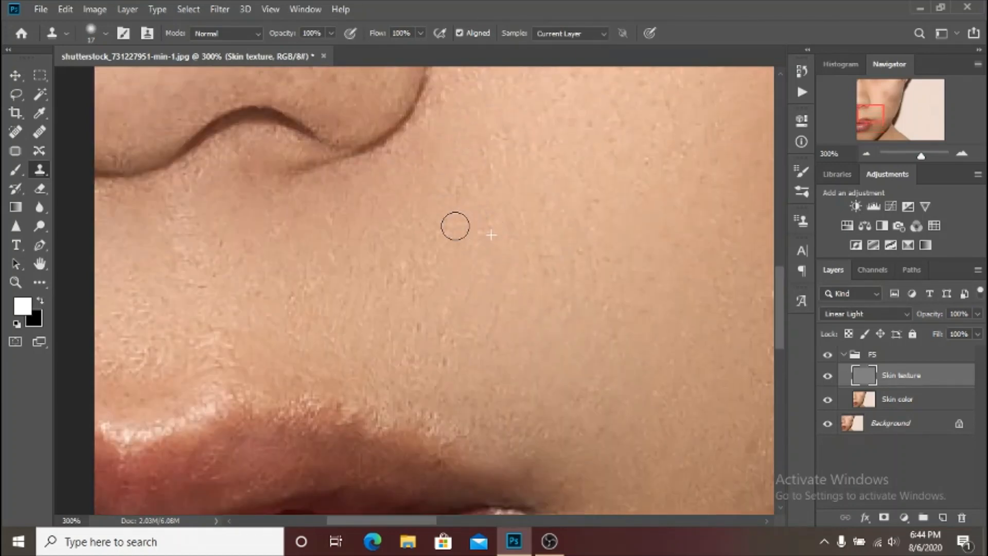
{"action": "scroll", "coordinate": [110, 144], "scroll_direction": "up", "scroll_amount": 3}
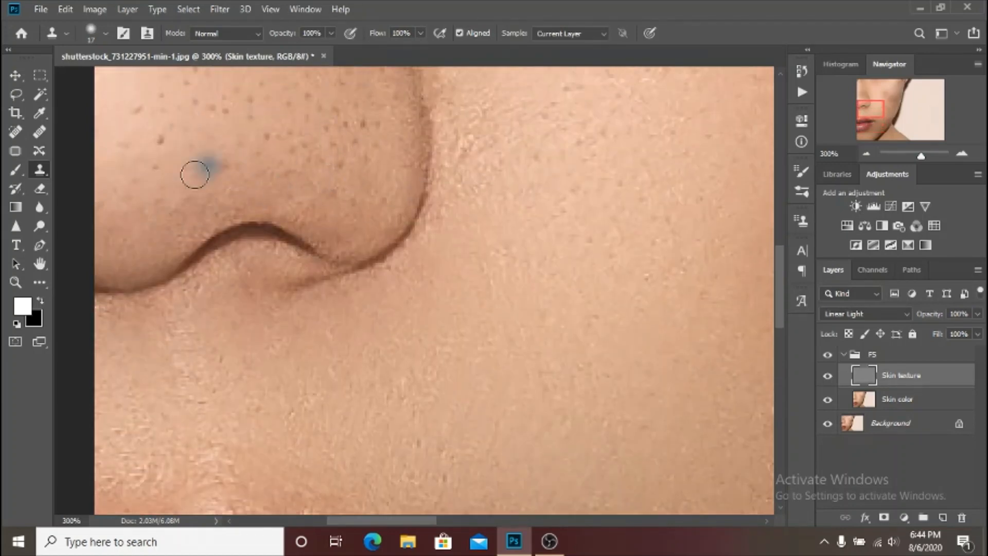
Set the clone brush to 20 and clone clean texture over the small marks on the lower cheek beside the jawline.
{"action": "key", "text": "ctrl+0"}
{"action": "key", "text": "ctrl+plus"}
{"action": "key", "text": "ctrl+plus"}
{"action": "key", "text": "ctrl+plus"}
{"action": "scroll", "coordinate": [355, 304], "scroll_direction": "down", "scroll_amount": 5}
{"action": "scroll", "coordinate": [361, 288], "scroll_direction": "left", "scroll_amount": 4}
{"action": "key", "text": "bracketright"}
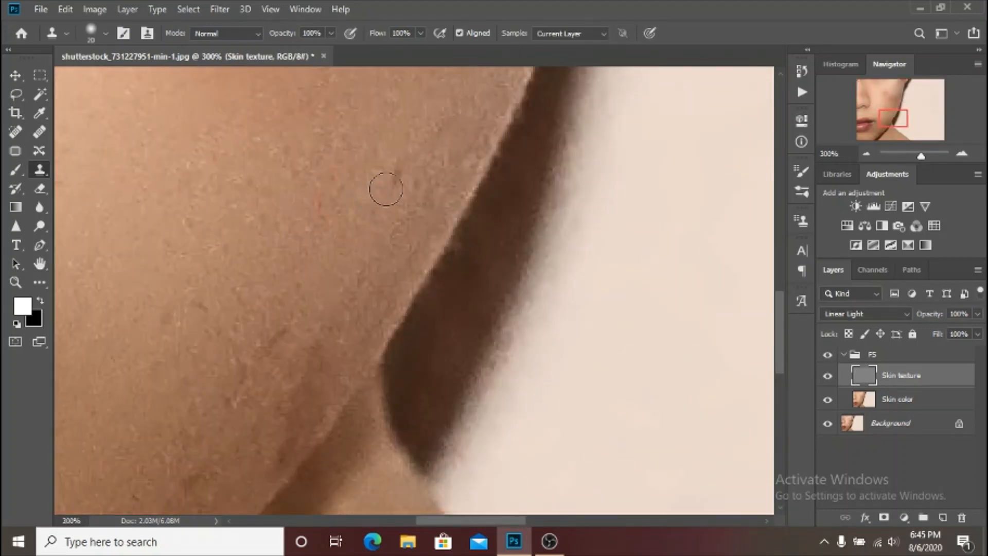
{"action": "scroll", "coordinate": [327, 278], "scroll_direction": "down", "scroll_amount": 2}
{"action": "left_click", "coordinate": [260, 290]}
{"action": "left_click_drag", "start_coordinate": [226, 341], "coordinate": [237, 293]}
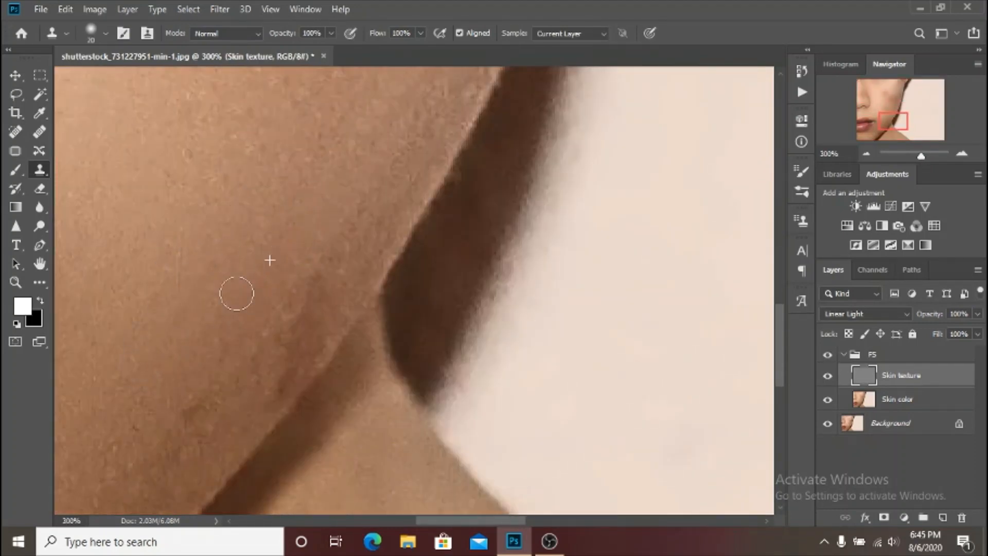
Clone clean skin texture over the rough marks along the jawline, from below the mouth up to where the jaw meets the neck.
{"action": "scroll", "coordinate": [209, 354], "scroll_direction": "down", "scroll_amount": 3}
{"action": "scroll", "coordinate": [209, 354], "scroll_direction": "left", "scroll_amount": 3}
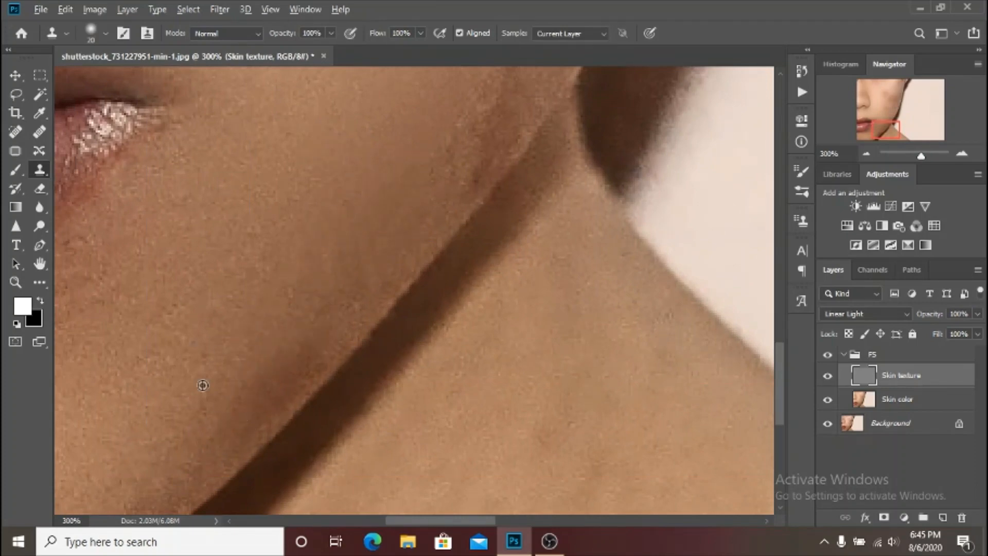
{"action": "scroll", "coordinate": [234, 361], "scroll_direction": "down", "scroll_amount": 2}
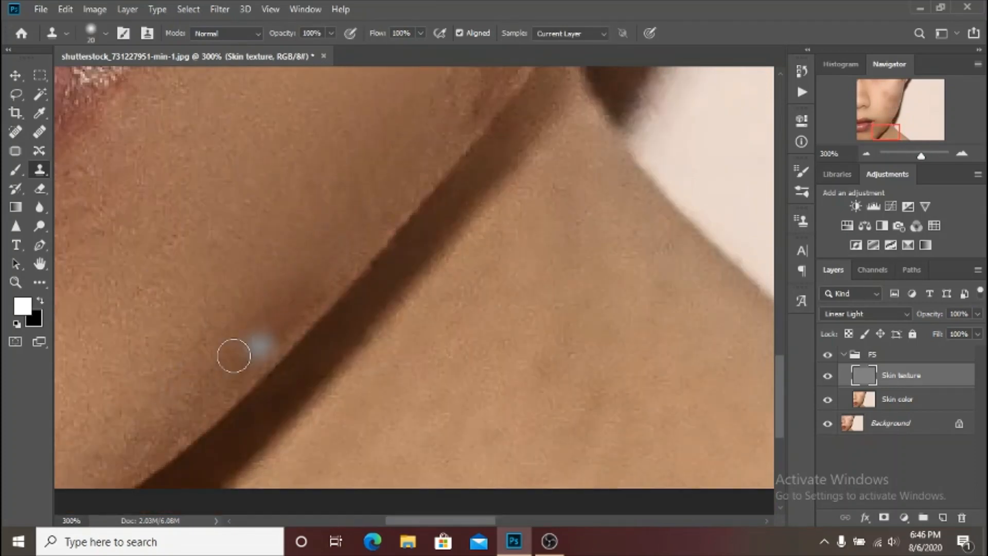
{"action": "scroll", "coordinate": [231, 360], "scroll_direction": "up", "scroll_amount": 2}
{"action": "scroll", "coordinate": [232, 360], "scroll_direction": "right", "scroll_amount": 2}
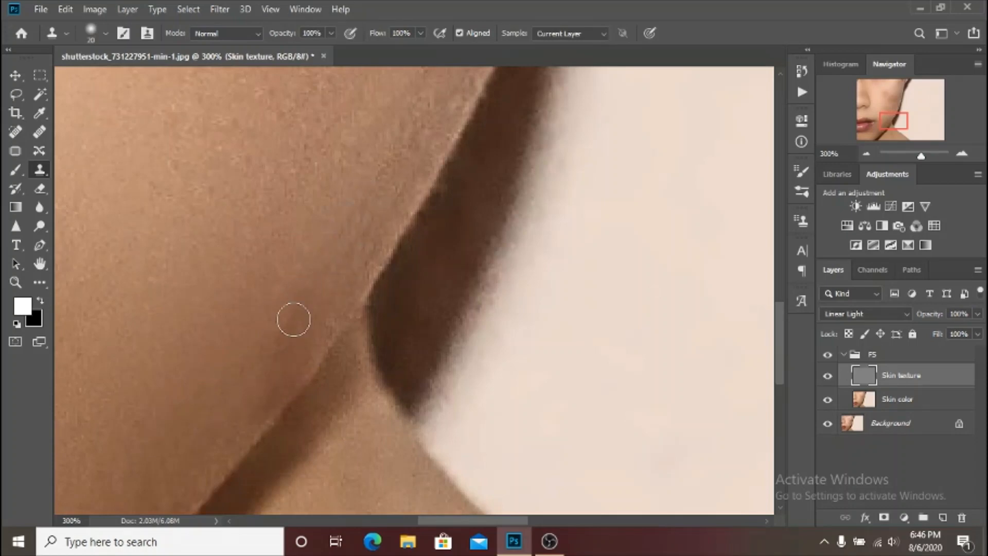
Clone clean skin texture over the rough marks on the lower and middle cheek beside the outer face edge.
{"action": "left_click_drag", "start_coordinate": [356, 195], "coordinate": [373, 313]}
{"action": "left_click", "coordinate": [299, 254], "text": "alt"}
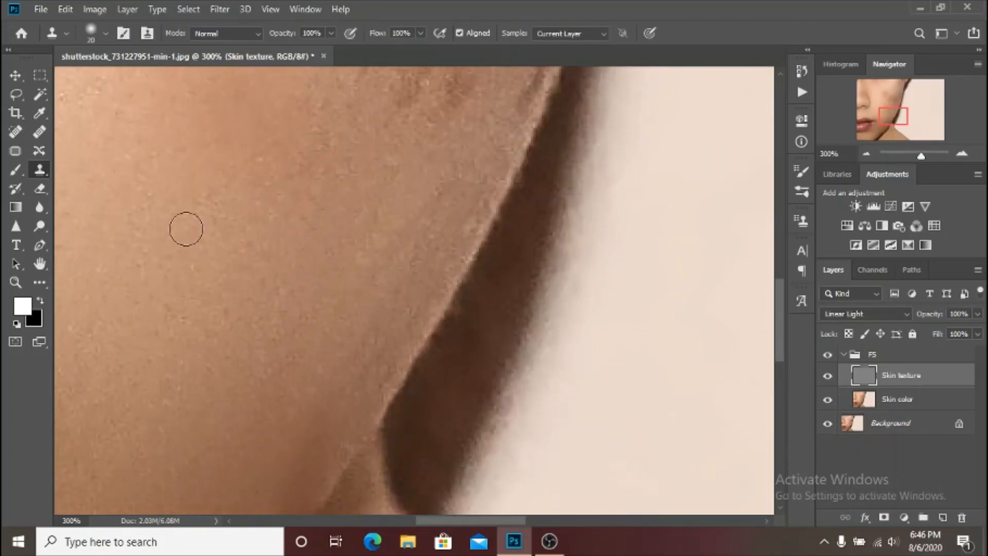
{"action": "left_click_drag", "start_coordinate": [443, 103], "coordinate": [295, 417]}
{"action": "left_click", "coordinate": [331, 401], "text": "alt"}
{"action": "left_click", "coordinate": [325, 375]}
{"action": "left_click", "coordinate": [296, 369], "text": "alt"}
{"action": "left_click", "coordinate": [303, 316]}
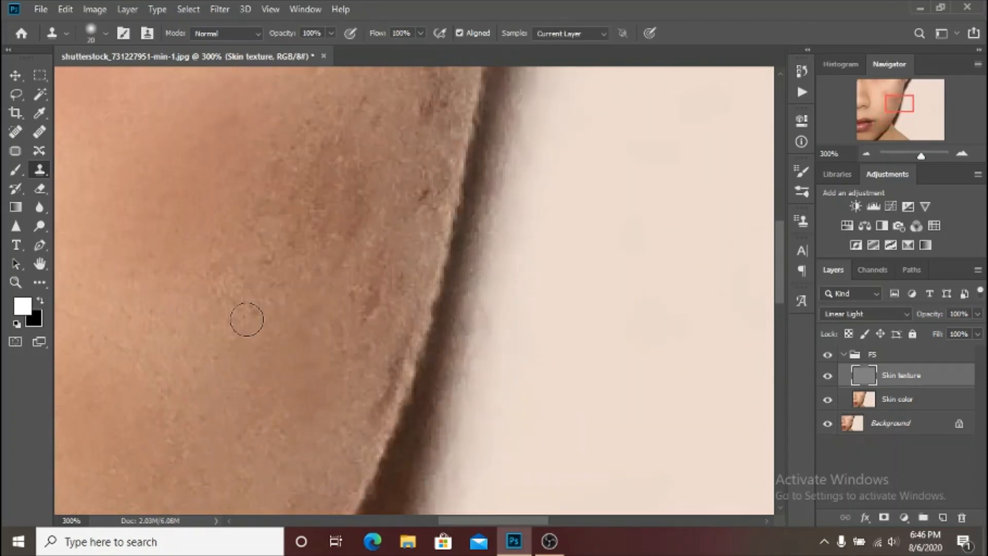
{"action": "scroll", "coordinate": [262, 388], "scroll_direction": "down", "scroll_amount": 2}
{"action": "left_click_drag", "start_coordinate": [278, 325], "coordinate": [443, 451]}
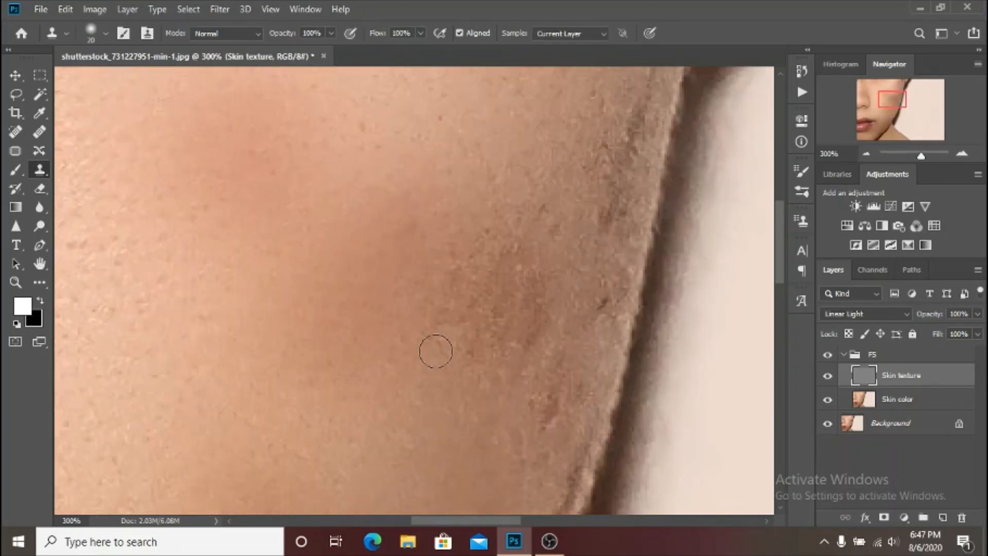
Compare the original and retouched face by switching the FS group off and on.
{"action": "key", "text": "ctrl+minus"}
{"action": "key", "text": "ctrl+minus"}
{"action": "key", "text": "ctrl+minus"}
{"action": "left_click", "coordinate": [828, 355]}
{"action": "left_click", "coordinate": [827, 355]}
{"action": "key", "text": "ctrl+plus"}
{"action": "key", "text": "ctrl+plus"}
{"action": "key", "text": "ctrl+plus"}
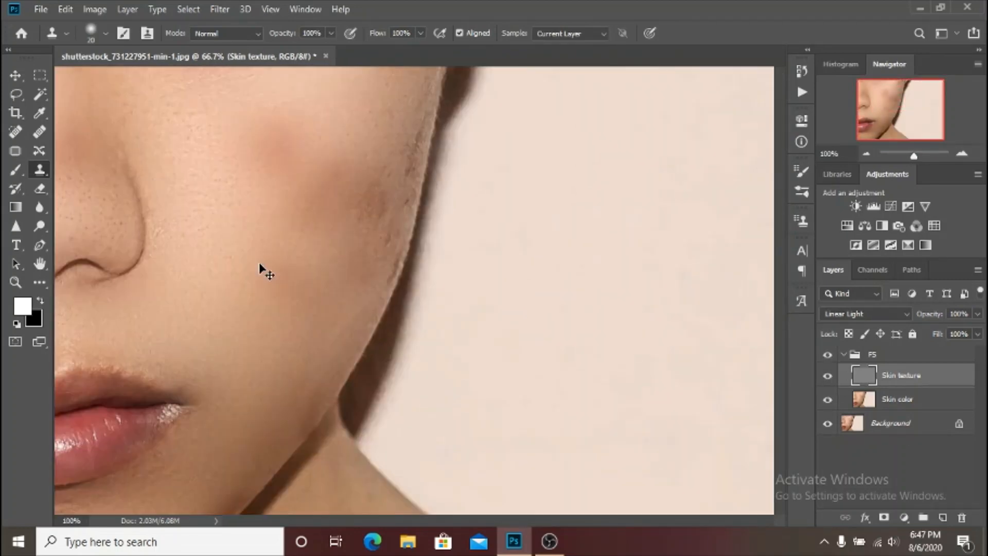
Clone clean texture over the remaining marks at the outer edge of the cheek.
{"action": "left_click_drag", "start_coordinate": [256, 342], "coordinate": [369, 385]}
{"action": "left_click", "coordinate": [421, 144], "text": "alt"}
{"action": "left_click", "coordinate": [399, 249]}
On the Skin color layer, lasso the discoloured skin along the outer cheek and jaw with a 20 px feather and apply Gaussian Blur.
{"action": "left_click", "coordinate": [898, 400]}
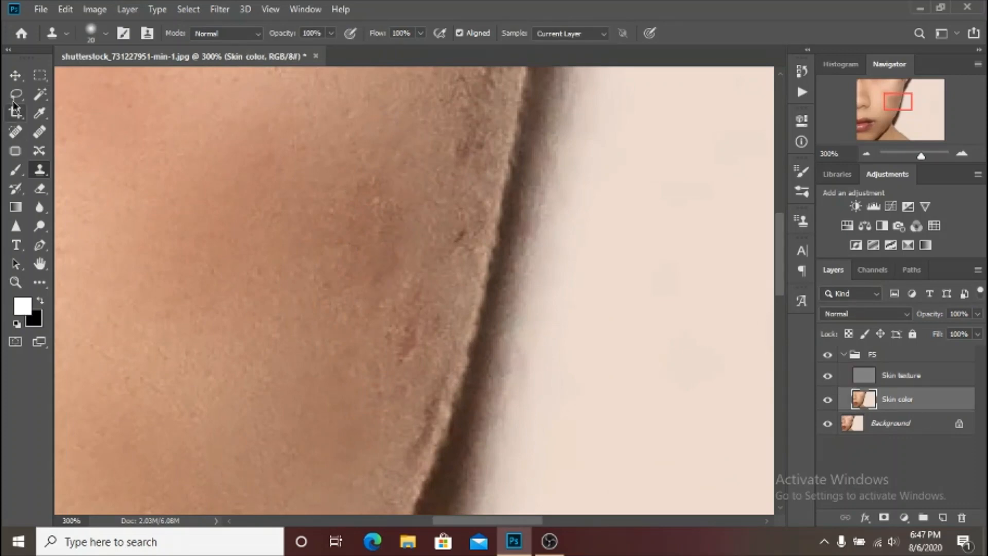
{"action": "key", "text": "l"}
{"action": "scroll", "coordinate": [434, 208], "scroll_direction": "up", "scroll_amount": 4}
{"action": "mouse_move", "coordinate": [435, 207]}
{"action": "left_mouse_down"}
{"action": "mouse_move", "coordinate": [514, 225]}
{"action": "mouse_move", "coordinate": [374, 502]}
{"action": "mouse_move", "coordinate": [283, 154]}
{"action": "left_mouse_up"}
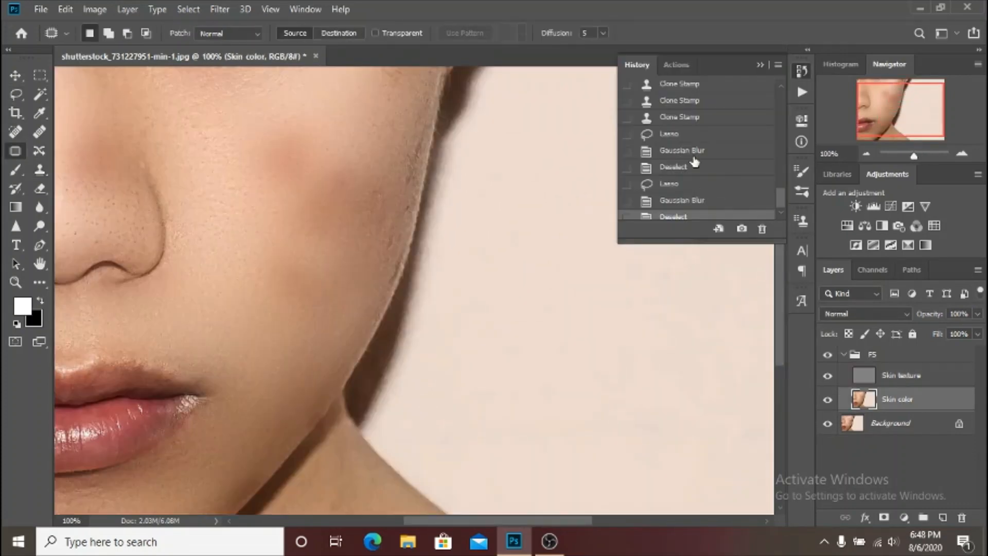
{"action": "left_click", "coordinate": [693, 152]}
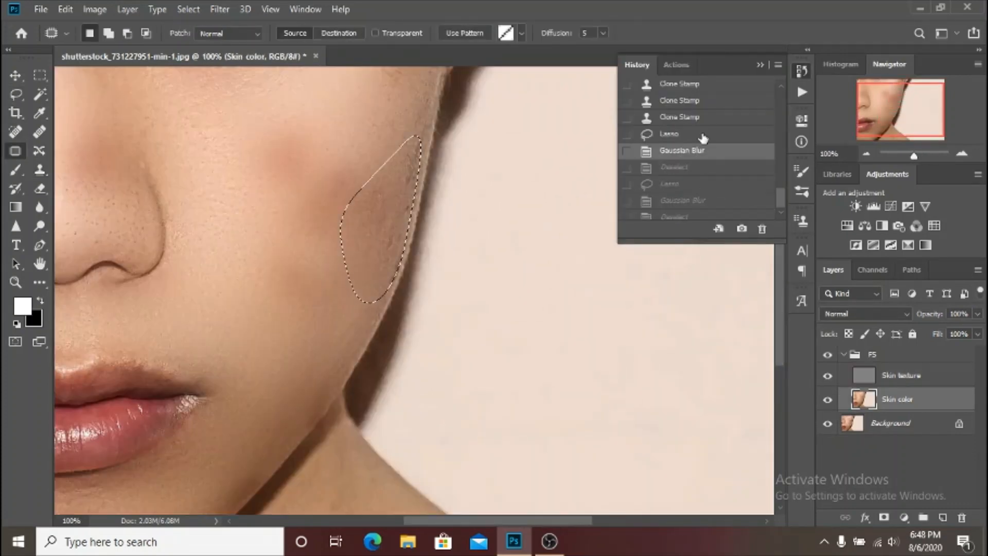
{"action": "left_click", "coordinate": [674, 215]}
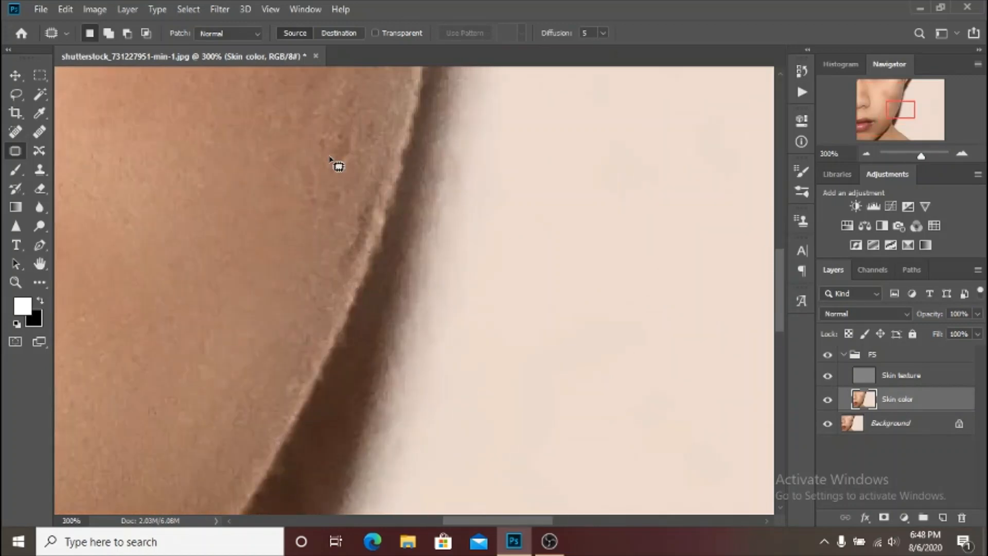
On the Skin texture layer, clone clean texture over the rough reddish marks on the outer cheek near the face edge.
{"action": "left_click", "coordinate": [901, 376]}
{"action": "key", "text": "s"}
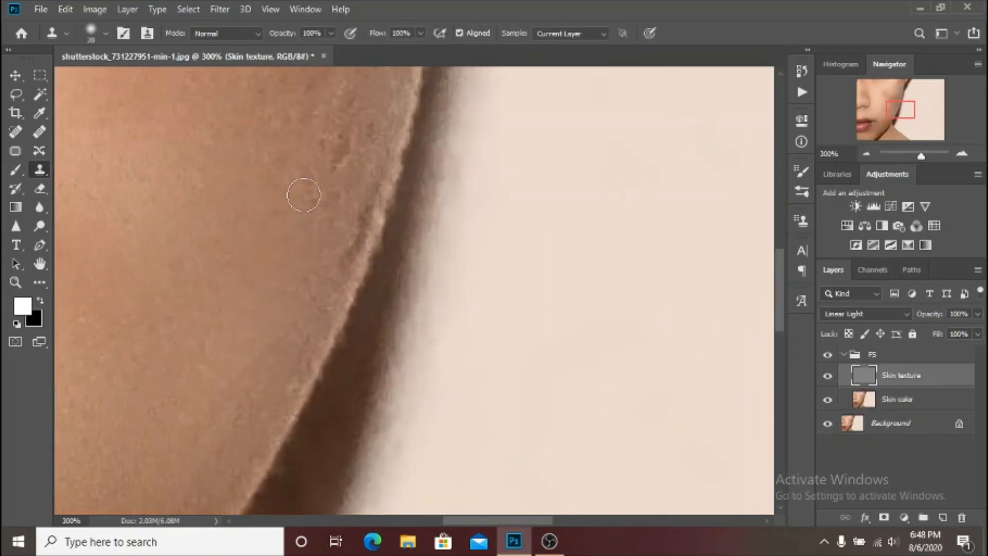
{"action": "left_click", "coordinate": [319, 164], "text": "alt"}
{"action": "left_click", "coordinate": [338, 136]}
{"action": "left_click", "coordinate": [292, 144]}
{"action": "scroll", "coordinate": [293, 187], "scroll_direction": "up", "scroll_amount": 2}
{"action": "scroll", "coordinate": [290, 289], "scroll_direction": "up", "scroll_amount": 2}
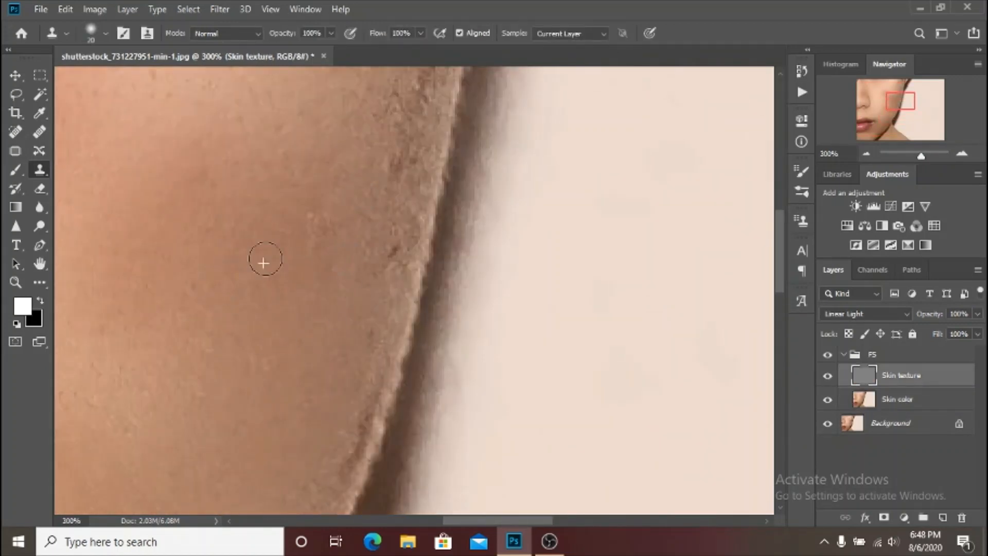
{"action": "scroll", "coordinate": [370, 357], "scroll_direction": "up", "scroll_amount": 2}
{"action": "scroll", "coordinate": [391, 261], "scroll_direction": "up", "scroll_amount": 2}
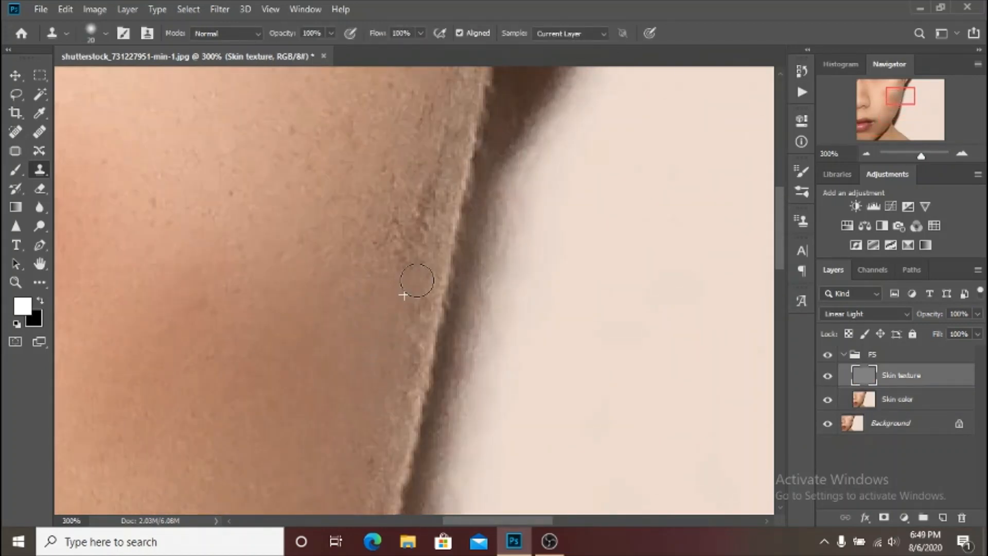
Clone clean texture over the dark rough patches on the upper cheek beside the face edge.
{"action": "scroll", "coordinate": [383, 268], "scroll_direction": "up", "scroll_amount": 2}
{"action": "left_click_drag", "start_coordinate": [429, 322], "coordinate": [432, 281]}
{"action": "left_click", "coordinate": [432, 269], "text": "alt"}
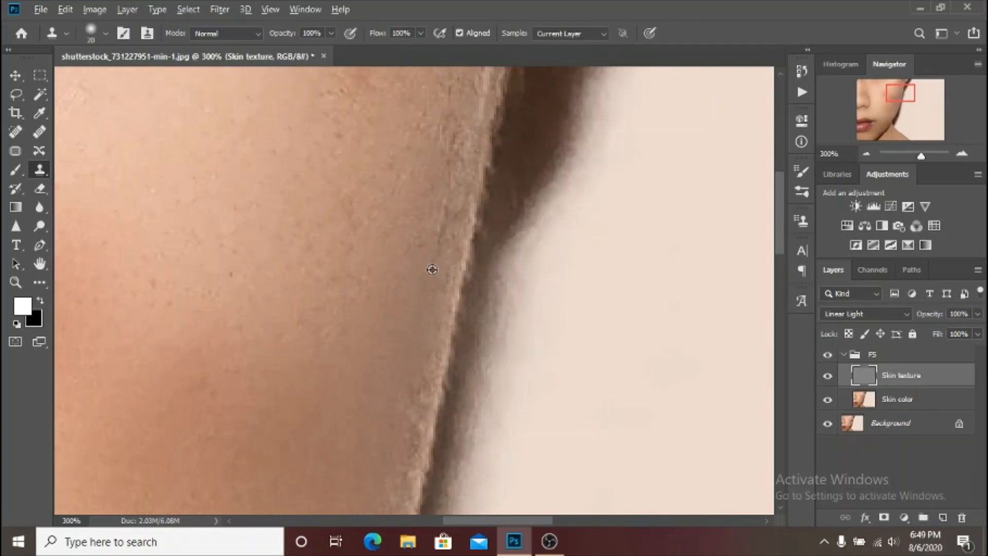
{"action": "left_click_drag", "start_coordinate": [460, 152], "coordinate": [433, 203]}
Clone clean texture down the rough skin hugging the cheek's outer contour with small brush sizes of 8 and 12.
{"action": "key", "text": "ctrl+plus"}
{"action": "key", "text": "ctrl+plus"}
{"action": "key", "text": "bracketleft"}
{"action": "key", "text": "bracketleft"}
{"action": "key", "text": "bracketleft"}
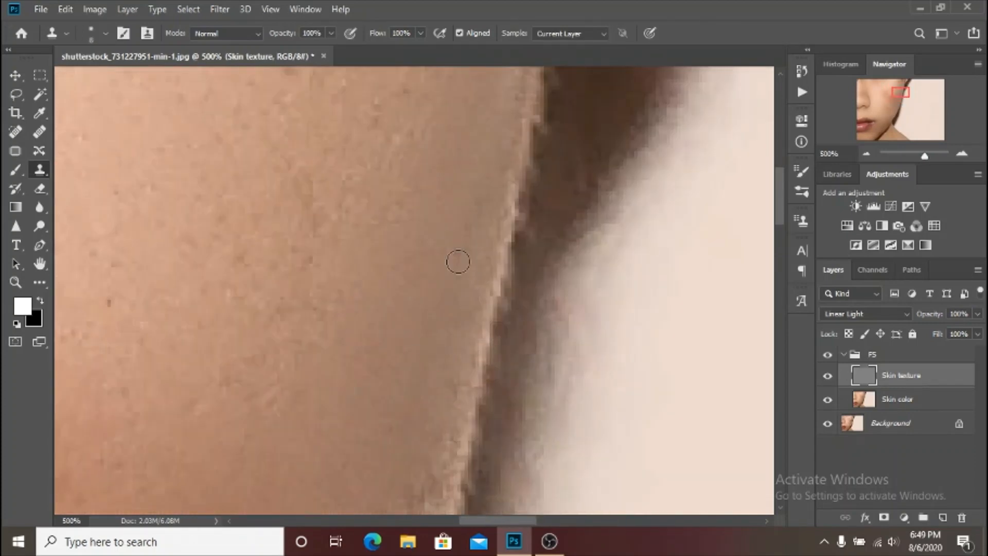
{"action": "scroll", "coordinate": [442, 232], "scroll_direction": "down", "scroll_amount": 3}
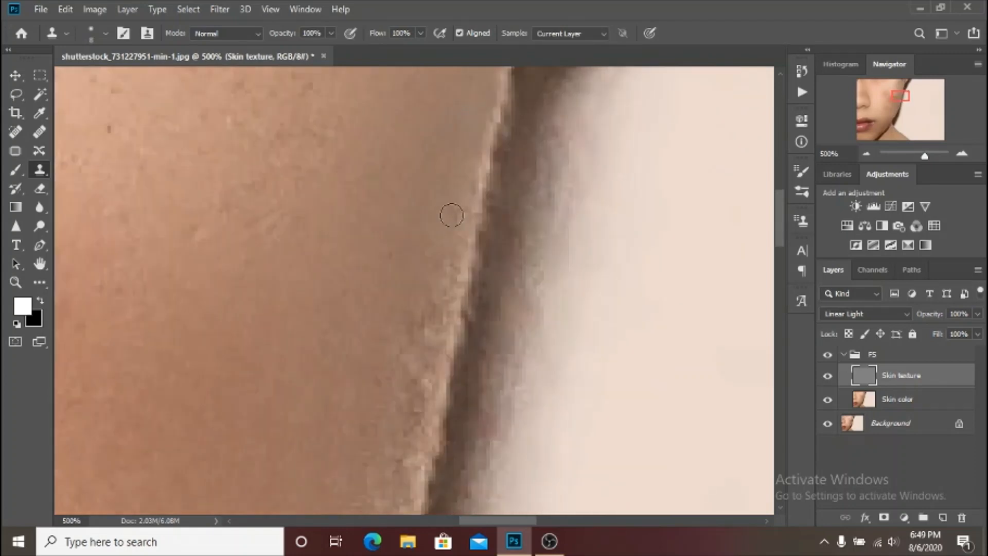
{"action": "scroll", "coordinate": [447, 188], "scroll_direction": "down", "scroll_amount": 2}
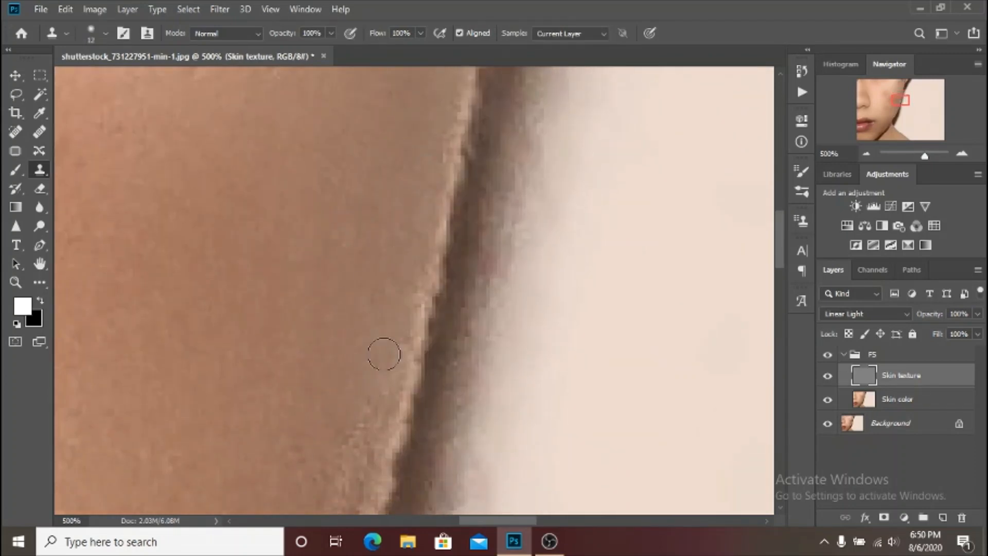
{"action": "scroll", "coordinate": [312, 264], "scroll_direction": "down", "scroll_amount": 2}
{"action": "scroll", "coordinate": [360, 295], "scroll_direction": "down", "scroll_amount": 2}
Check the overall retouch against the original by hiding and showing the FS group.
{"action": "key", "text": "ctrl+minus"}
{"action": "key", "text": "ctrl+minus"}
{"action": "key", "text": "ctrl+minus"}
{"action": "key", "text": "ctrl+minus"}
{"action": "key", "text": "ctrl+minus"}
{"action": "key", "text": "ctrl+minus"}
{"action": "key", "text": "ctrl+plus"}
{"action": "key", "text": "ctrl+plus"}
{"action": "left_click", "coordinate": [828, 355]}
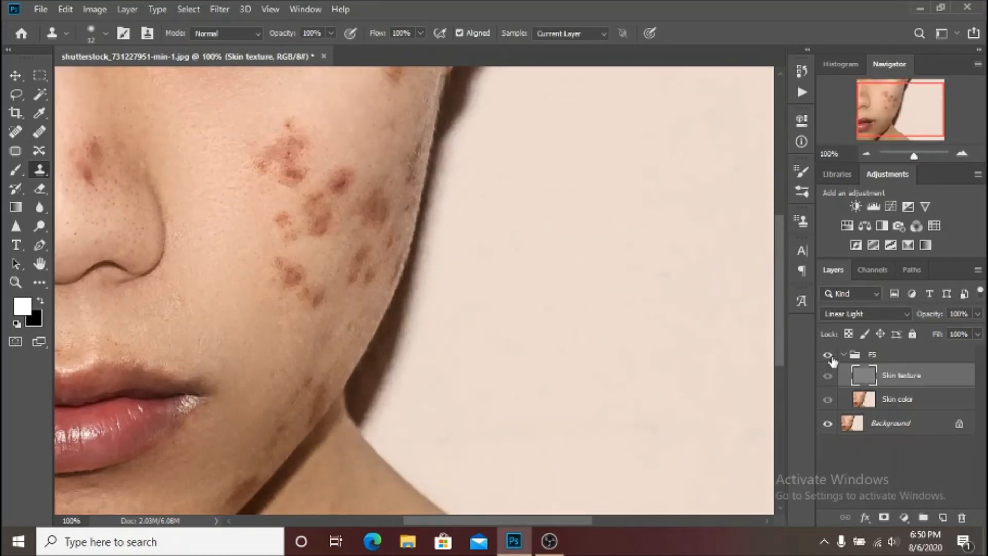
{"action": "left_click", "coordinate": [828, 355]}
Set the clone brush to 15 and clone clean texture over the rough marks on the lower cheek near its outer contour.
{"action": "key", "text": "ctrl+plus"}
{"action": "key", "text": "ctrl+plus"}
{"action": "key", "text": "ctrl+plus"}
{"action": "key", "text": "ctrl+plus"}
{"action": "key", "text": "bracketright"}
{"action": "key", "text": "bracketright"}
{"action": "key", "text": "bracketright"}
{"action": "left_click", "coordinate": [228, 302], "text": "alt"}
{"action": "left_click_drag", "start_coordinate": [229, 295], "coordinate": [191, 294]}
{"action": "left_click_drag", "start_coordinate": [329, 155], "coordinate": [323, 208]}
{"action": "scroll", "coordinate": [309, 262], "scroll_direction": "up", "scroll_amount": 2}
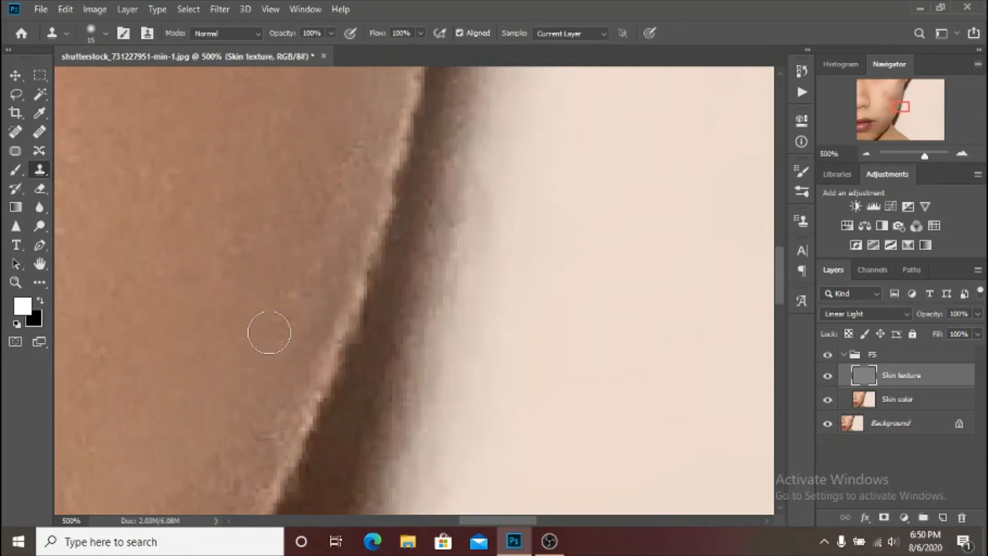
{"action": "left_click", "coordinate": [280, 185], "text": "alt"}
{"action": "left_click", "coordinate": [291, 209]}
Try to clone texture along the lower cheek's contour edge with the brush reduced to 10.
{"action": "key", "text": "bracketleft"}
{"action": "left_click_drag", "start_coordinate": [326, 337], "coordinate": [367, 239]}
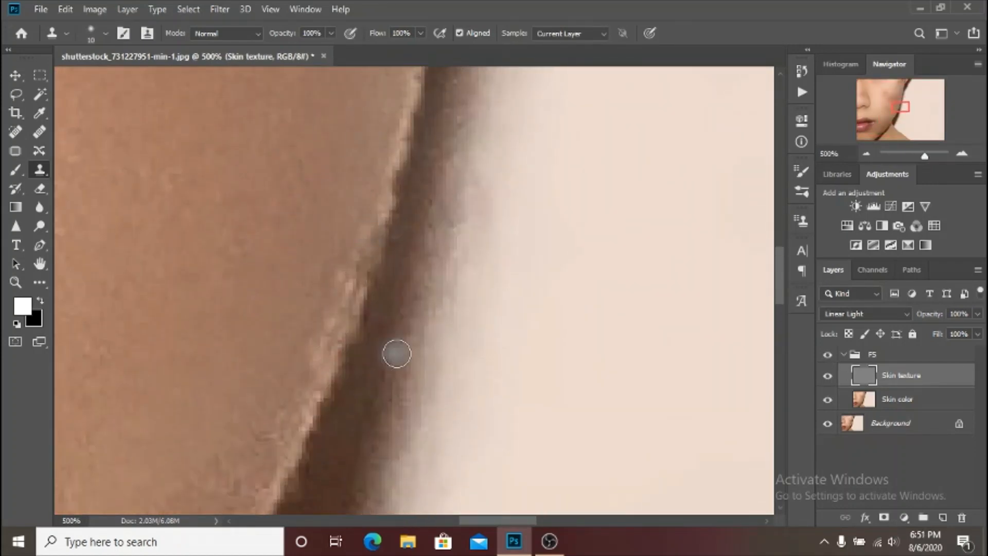
{"action": "left_click", "coordinate": [325, 353], "text": "alt"}
{"action": "mouse_move", "coordinate": [338, 326]}
{"action": "left_mouse_down"}
{"action": "mouse_move", "coordinate": [355, 267]}
{"action": "mouse_move", "coordinate": [278, 447]}
{"action": "left_mouse_up"}
{"action": "left_click", "coordinate": [319, 362], "text": "alt"}
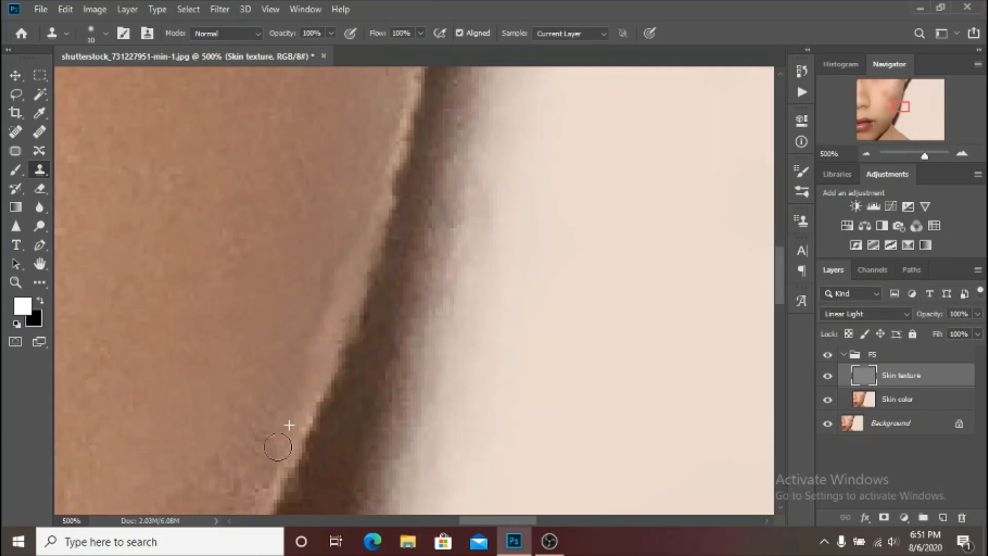
Revert the latest contour-edge cloning by returning to an earlier Clone Stamp state in the history.
{"action": "key", "text": "ctrl+minus"}
{"action": "key", "text": "ctrl+minus"}
{"action": "key", "text": "ctrl+minus"}
{"action": "key", "text": "ctrl+minus"}
{"action": "key", "text": "ctrl+minus"}
{"action": "key", "text": "ctrl+plus"}
{"action": "key", "text": "ctrl+plus"}
{"action": "key", "text": "ctrl+plus"}
{"action": "key", "text": "ctrl+plus"}
{"action": "left_click", "coordinate": [810, 77]}
{"action": "scroll", "coordinate": [733, 123], "scroll_direction": "up", "scroll_amount": 2}
{"action": "left_click", "coordinate": [733, 121]}
{"action": "scroll", "coordinate": [718, 123], "scroll_direction": "up", "scroll_amount": 1}
{"action": "left_click", "coordinate": [707, 139]}
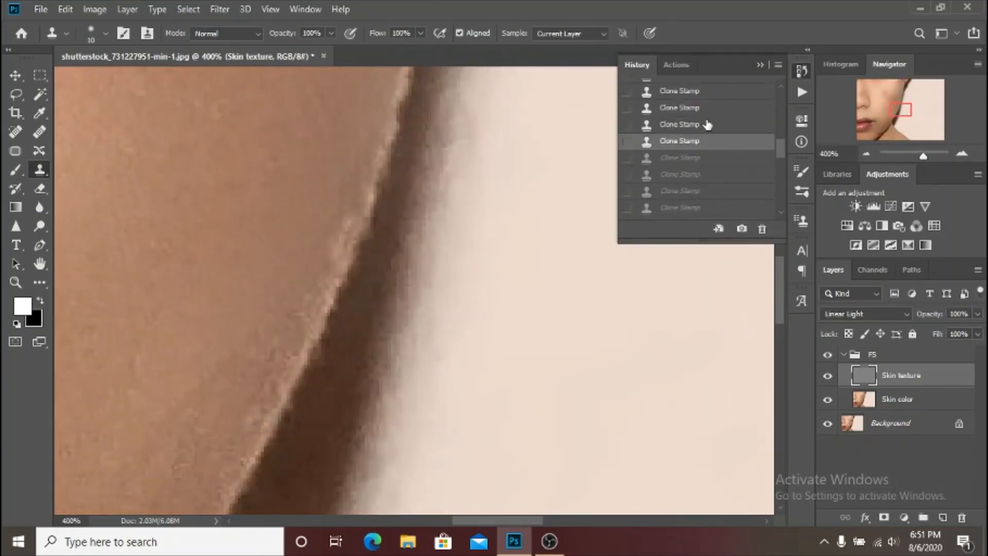
{"action": "left_click", "coordinate": [708, 116]}
{"action": "left_click", "coordinate": [762, 67]}
Set the clone brush to 14 and clone clean texture over the rough marks along the lower cheek and jaw edge.
{"action": "key", "text": "bracketright"}
{"action": "key", "text": "bracketright"}
{"action": "key", "text": "bracketright"}
{"action": "key", "text": "bracketright"}
{"action": "left_click_drag", "start_coordinate": [232, 389], "coordinate": [480, 192]}
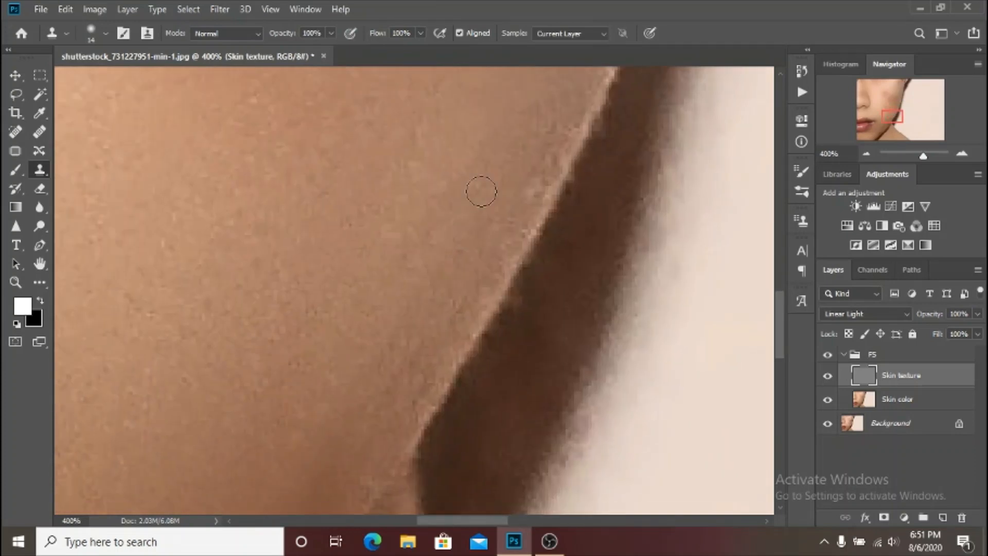
{"action": "left_click_drag", "start_coordinate": [332, 423], "coordinate": [430, 154]}
Enlarge the clone brush to 27 and clone clean texture over the marks on the upper cheek near the ear.
{"action": "key", "text": "ctrl+minus"}
{"action": "key", "text": "ctrl+minus"}
{"action": "key", "text": "ctrl+minus"}
{"action": "key", "text": "ctrl+minus"}
{"action": "key", "text": "ctrl+plus"}
{"action": "key", "text": "ctrl+plus"}
{"action": "left_click_drag", "start_coordinate": [407, 123], "coordinate": [404, 479]}
{"action": "left_click", "coordinate": [390, 275], "text": "alt"}
{"action": "key", "text": "bracketright"}
{"action": "key", "text": "bracketright"}
{"action": "key", "text": "bracketright"}
{"action": "key", "text": "bracketright"}
{"action": "key", "text": "bracketright"}
{"action": "mouse_move", "coordinate": [384, 227]}
{"action": "left_mouse_down"}
{"action": "mouse_move", "coordinate": [371, 195]}
{"action": "mouse_move", "coordinate": [465, 187]}
{"action": "left_mouse_up"}
{"action": "left_click", "coordinate": [399, 148], "text": "alt"}
{"action": "left_click_drag", "start_coordinate": [421, 160], "coordinate": [433, 207]}
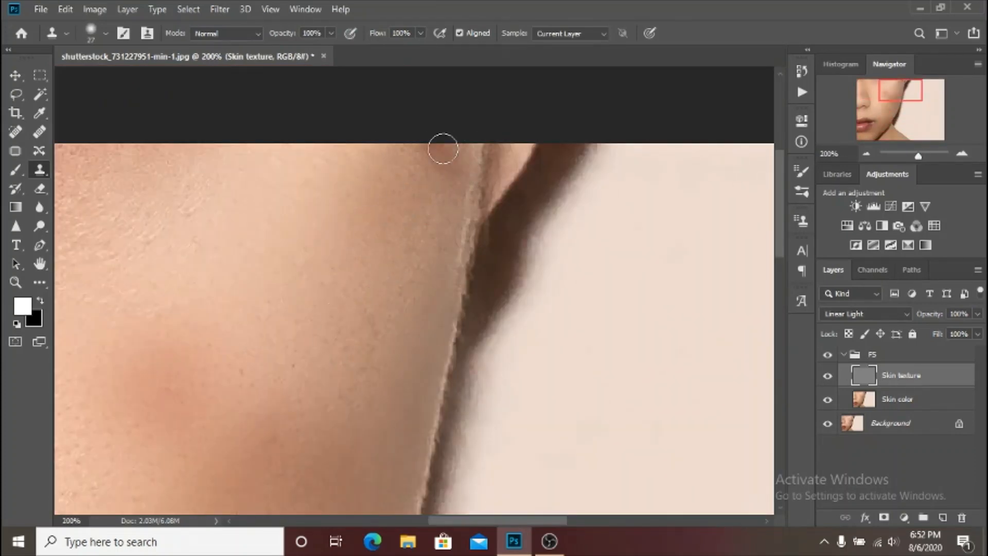
Compare the whole photo before and after retouching by toggling the FS group repeatedly, and collapse the group.
{"action": "key", "text": "ctrl+minus"}
{"action": "key", "text": "ctrl+minus"}
{"action": "key", "text": "ctrl+minus"}
{"action": "key", "text": "ctrl+plus"}
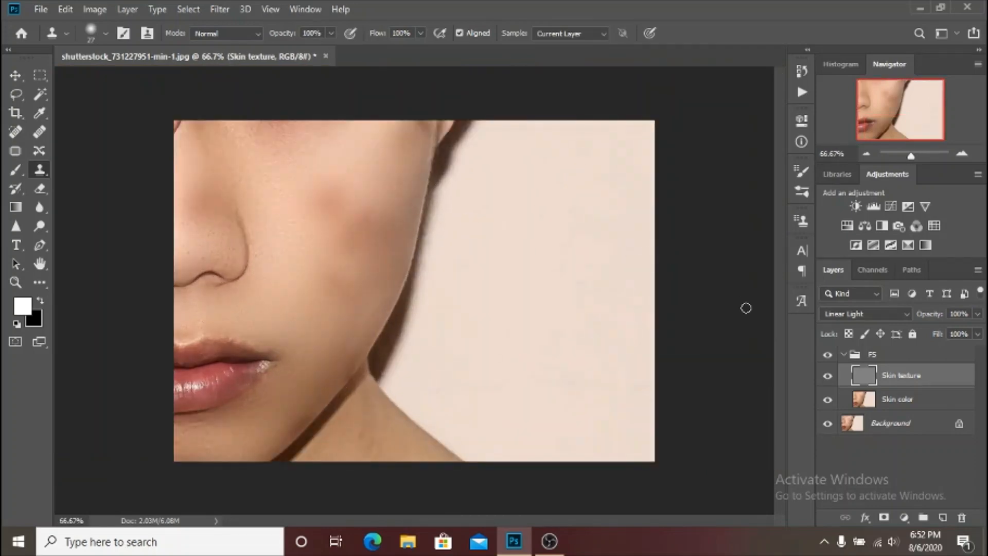
{"action": "left_click", "coordinate": [825, 360]}
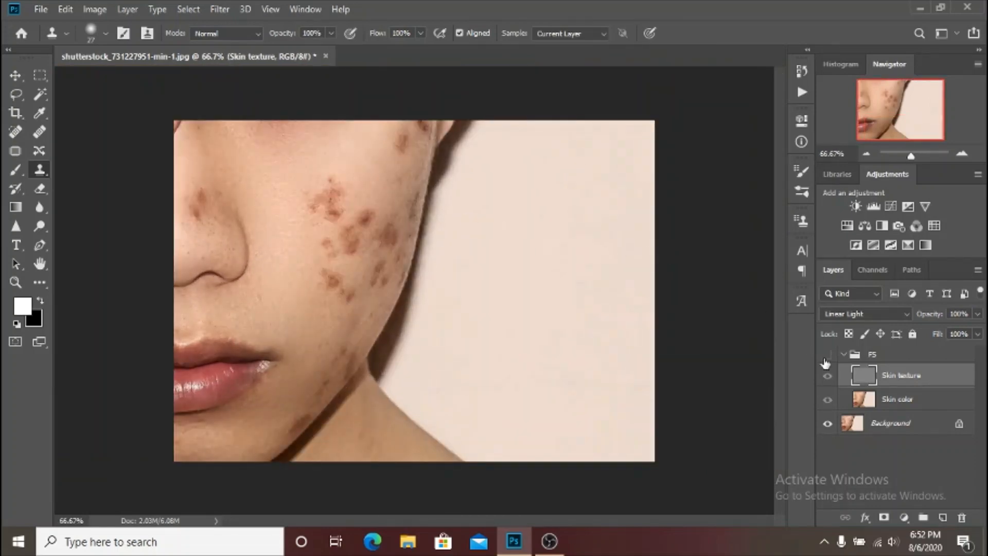
{"action": "left_click", "coordinate": [825, 362]}
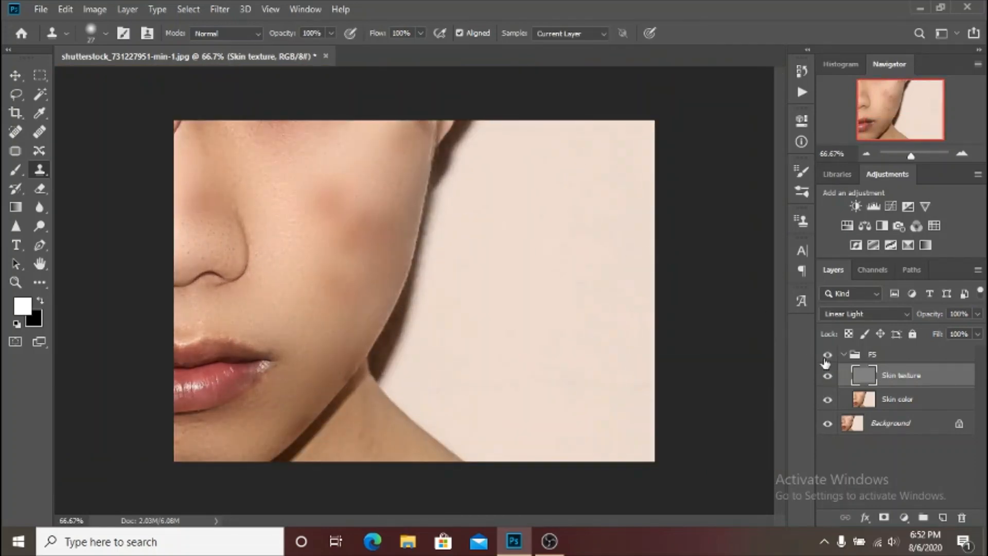
{"action": "left_click", "coordinate": [825, 362]}
{"action": "left_click", "coordinate": [825, 362]}
{"action": "left_click", "coordinate": [825, 362]}
{"action": "left_click", "coordinate": [825, 362]}
{"action": "left_click", "coordinate": [825, 362]}
{"action": "left_click", "coordinate": [826, 362]}
{"action": "left_click", "coordinate": [825, 362]}
{"action": "left_click", "coordinate": [825, 362]}
{"action": "left_click", "coordinate": [844, 355]}
{"action": "left_click", "coordinate": [828, 355]}
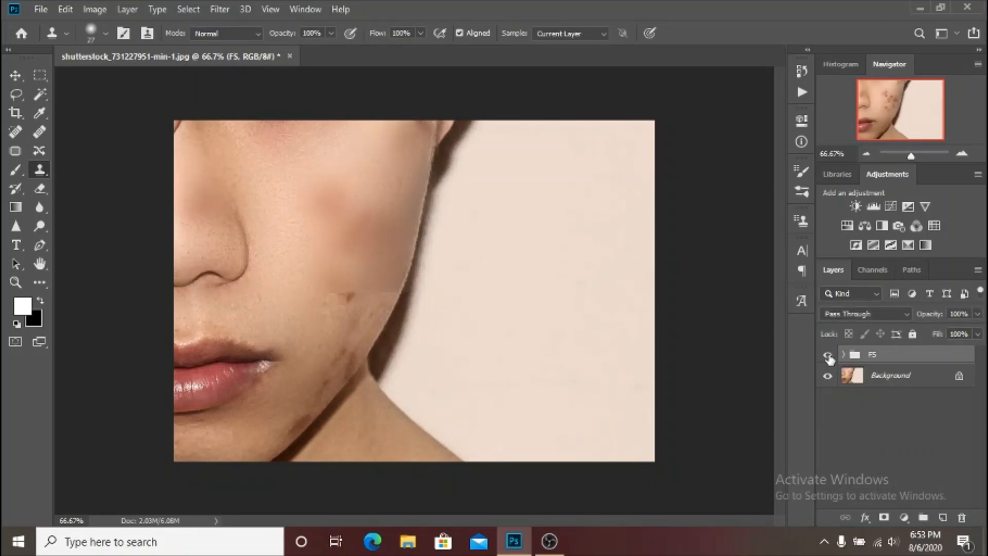
{"action": "left_click", "coordinate": [827, 355]}
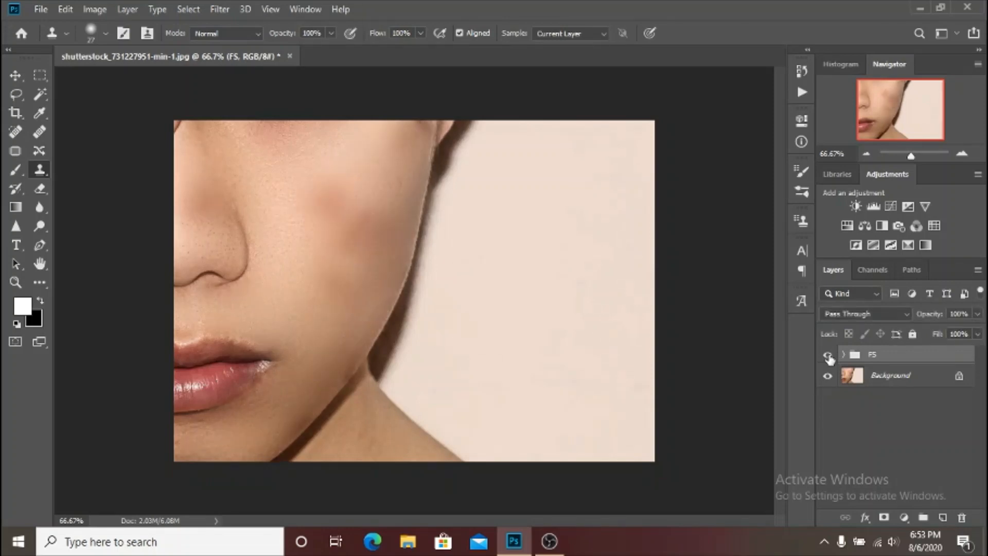
Combine the FS group and Background with Merge Visible, and duplicate the merged Background layer.
{"action": "left_click", "coordinate": [933, 381]}
{"action": "right_click", "coordinate": [932, 377]}
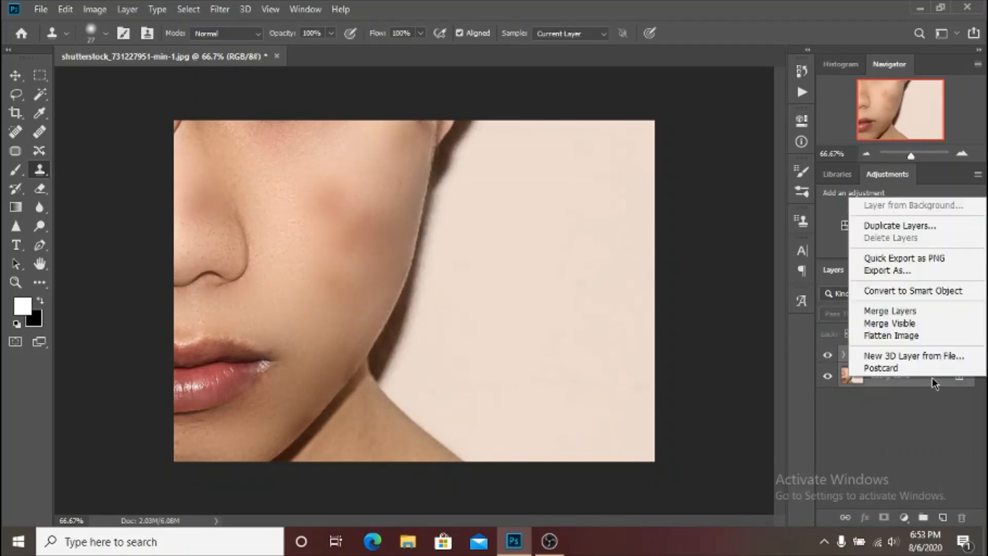
{"action": "left_click", "coordinate": [915, 323]}
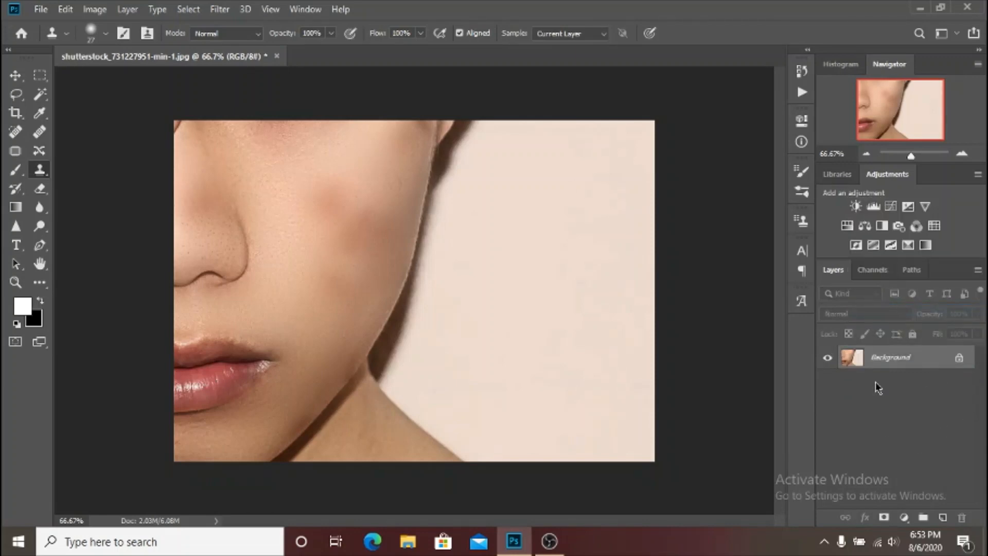
{"action": "key", "text": "ctrl+j"}
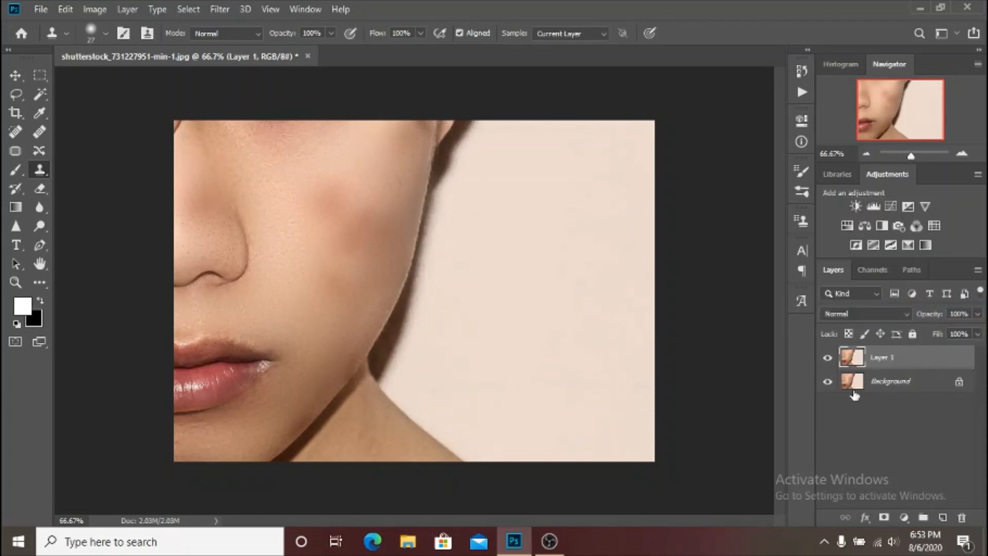
With the Patch tool, outline the brownish discoloured area on the lower cheek and replace it with clean skin from just below.
{"action": "key", "text": "ctrl+plus"}
{"action": "key", "text": "ctrl+plus"}
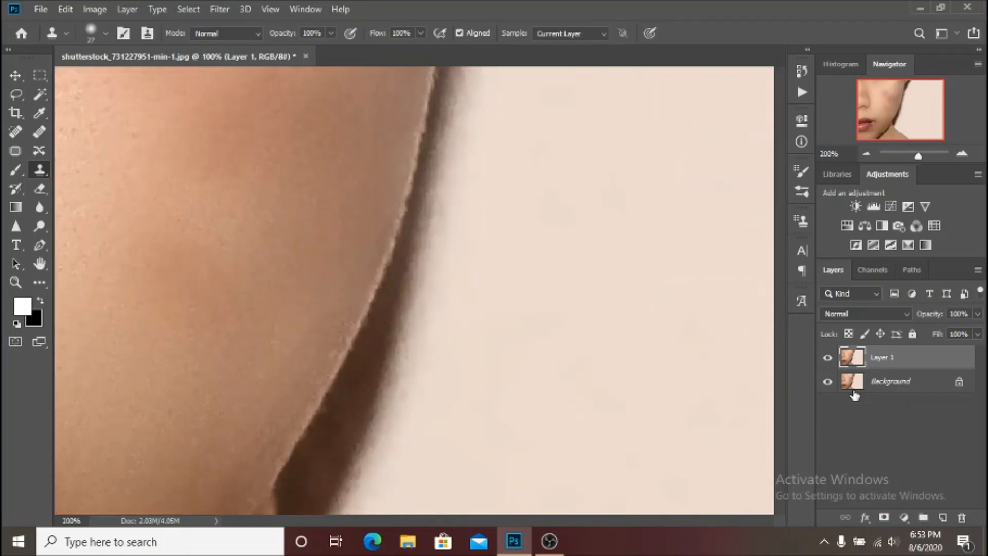
{"action": "left_click", "coordinate": [15, 151]}
{"action": "left_click_drag", "start_coordinate": [206, 169], "coordinate": [436, 219]}
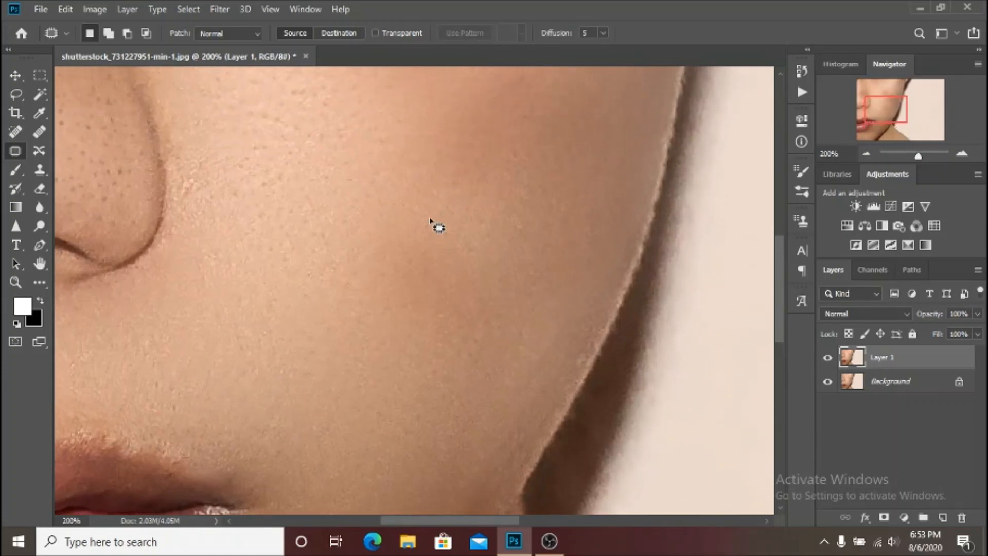
{"action": "mouse_move", "coordinate": [329, 236]}
{"action": "left_mouse_down"}
{"action": "mouse_move", "coordinate": [334, 278]}
{"action": "mouse_move", "coordinate": [437, 333]}
{"action": "left_mouse_up"}
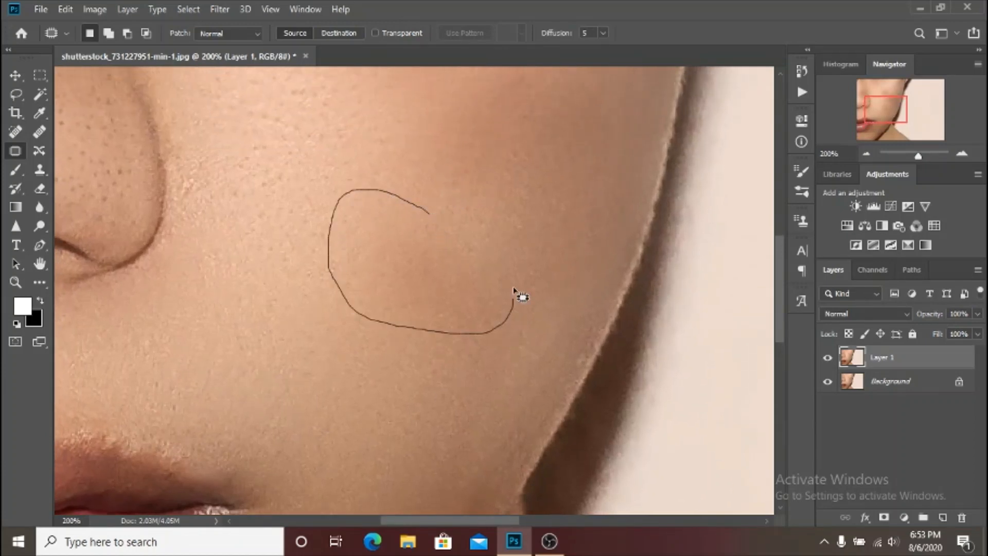
{"action": "left_click_drag", "start_coordinate": [514, 290], "coordinate": [512, 301]}
{"action": "left_click_drag", "start_coordinate": [388, 289], "coordinate": [366, 375]}
{"action": "key", "text": "ctrl+d"}
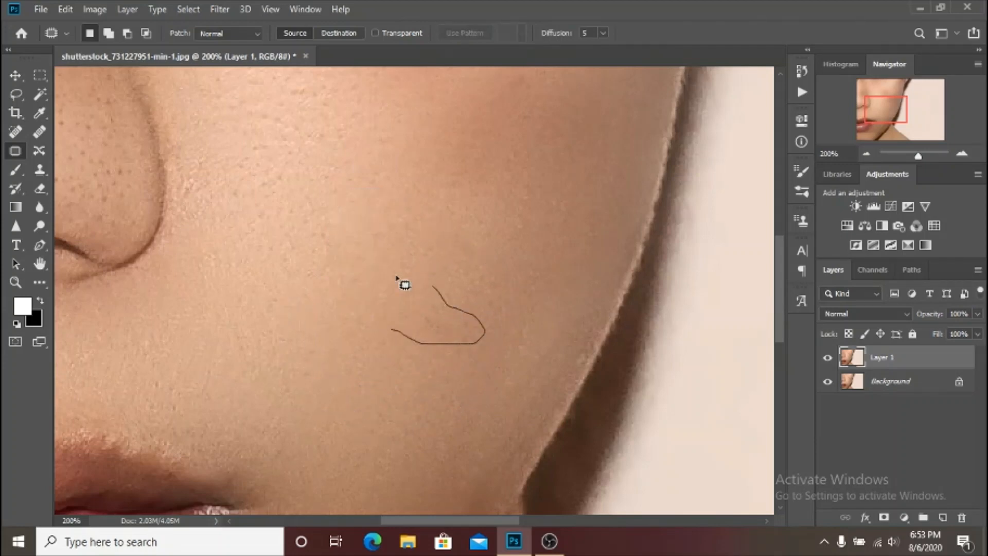
Patch the remaining small dark area and the uneven band across the middle of the cheek, and clear the selection.
{"action": "mouse_move", "coordinate": [397, 278]}
{"action": "left_mouse_down"}
{"action": "mouse_move", "coordinate": [346, 296]}
{"action": "mouse_move", "coordinate": [389, 327]}
{"action": "left_mouse_up"}
{"action": "left_click_drag", "start_coordinate": [420, 314], "coordinate": [393, 378]}
{"action": "key", "text": "ctrl+d"}
{"action": "mouse_move", "coordinate": [473, 240]}
{"action": "left_mouse_down"}
{"action": "mouse_move", "coordinate": [389, 180]}
{"action": "mouse_move", "coordinate": [330, 184]}
{"action": "mouse_move", "coordinate": [304, 227]}
{"action": "left_mouse_up"}
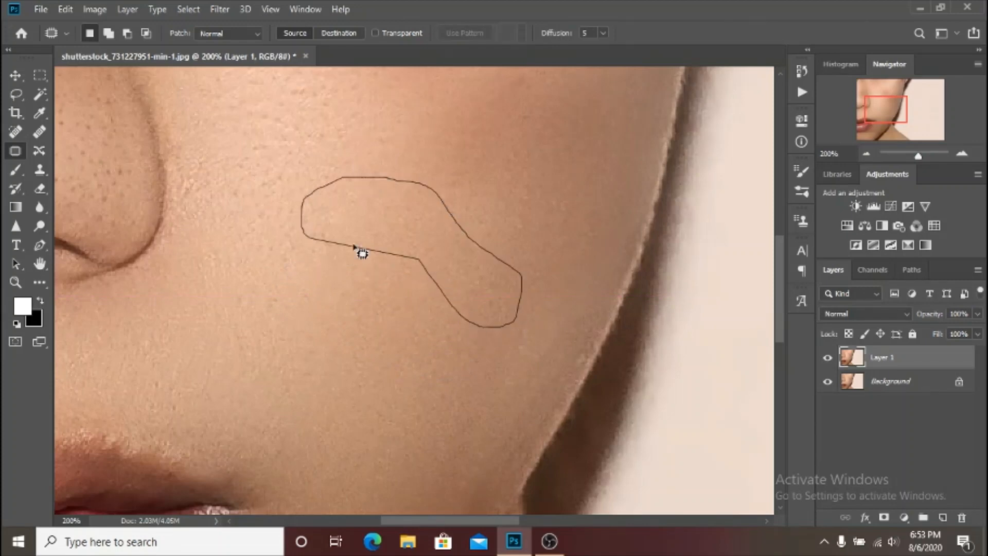
{"action": "key", "text": "ctrl+d"}
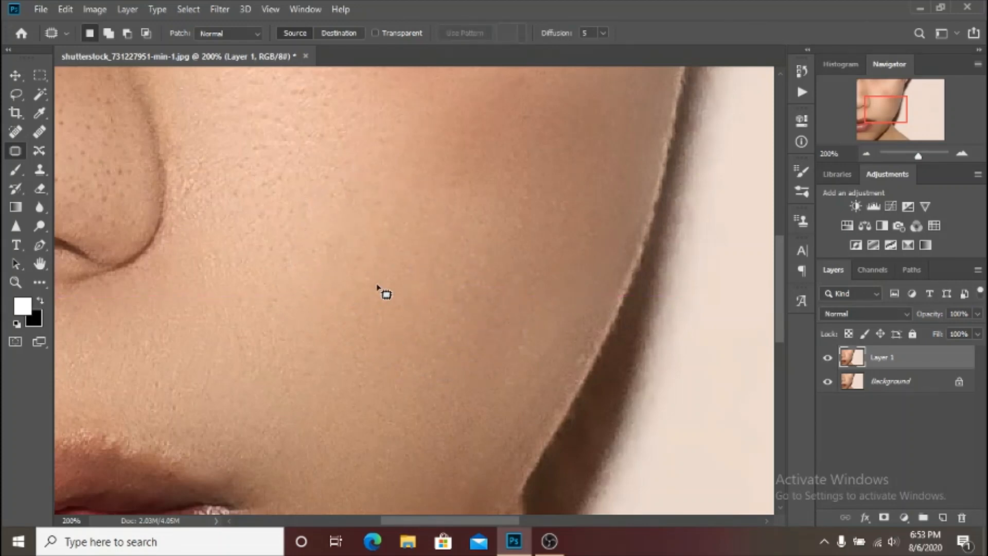
Compare the whole photo before and after the cheek patching by toggling Layer 1's visibility.
{"action": "key", "text": "ctrl+minus"}
{"action": "key", "text": "ctrl+minus"}
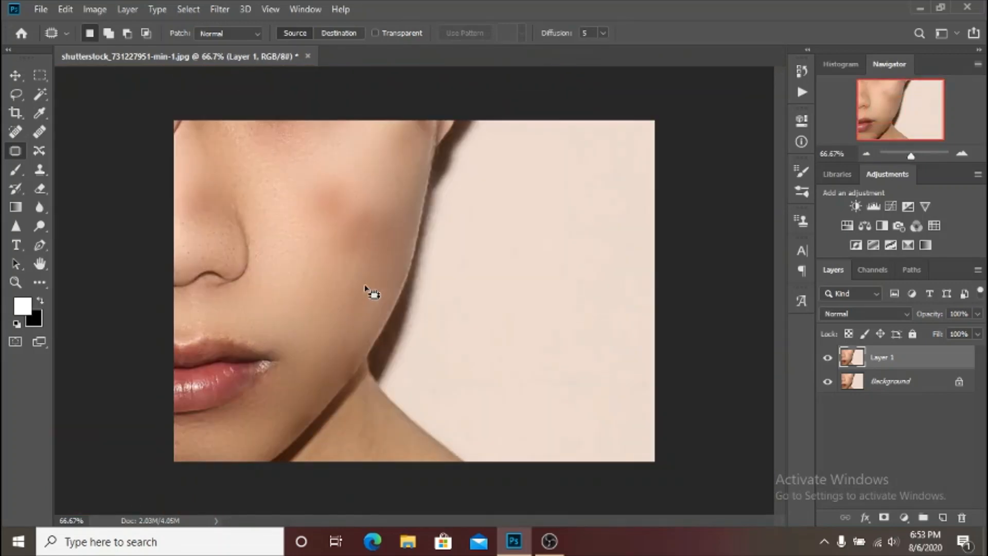
{"action": "left_click", "coordinate": [827, 359]}
{"action": "left_click", "coordinate": [828, 359]}
With the Patch tool, even out the small uneven skin areas in the middle of the cheek between nose and jaw.
{"action": "key", "text": "ctrl+plus"}
{"action": "key", "text": "ctrl+plus"}
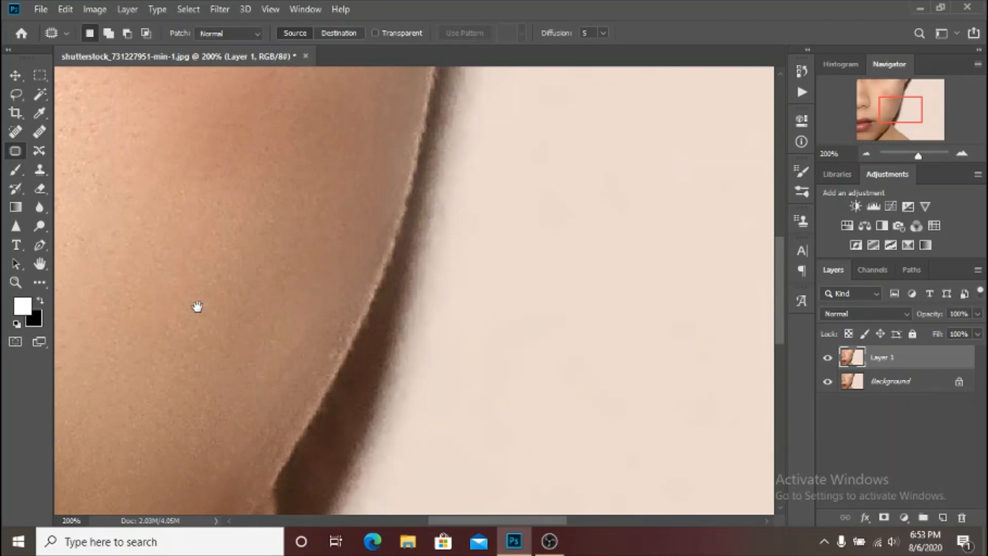
{"action": "left_click_drag", "start_coordinate": [197, 306], "coordinate": [484, 282]}
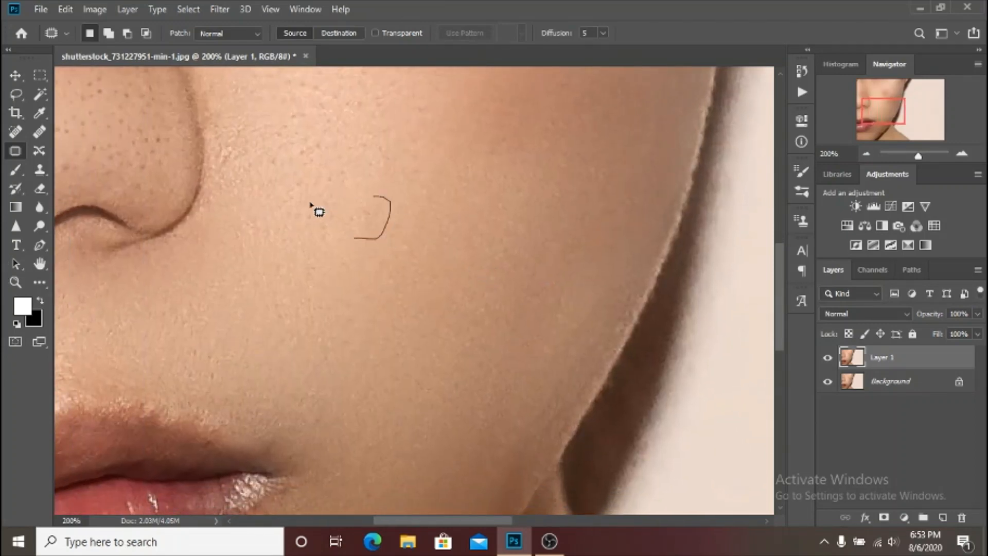
{"action": "left_click_drag", "start_coordinate": [310, 205], "coordinate": [372, 196]}
{"action": "left_click_drag", "start_coordinate": [354, 228], "coordinate": [375, 261]}
{"action": "left_click", "coordinate": [387, 306]}
Patch the uneven skin below the lower lip and across the chin with clean nearby skin, clearing each selection.
{"action": "left_click_drag", "start_coordinate": [416, 367], "coordinate": [424, 123]}
{"action": "left_click_drag", "start_coordinate": [298, 387], "coordinate": [313, 292]}
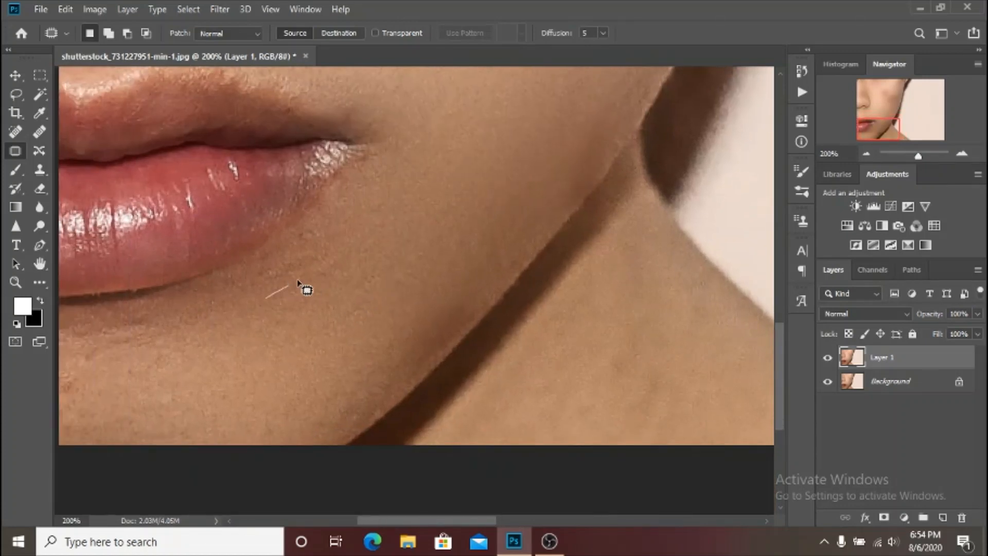
{"action": "left_click_drag", "start_coordinate": [243, 281], "coordinate": [243, 291]}
{"action": "mouse_move", "coordinate": [137, 352]}
{"action": "left_mouse_down"}
{"action": "mouse_move", "coordinate": [166, 319]}
{"action": "mouse_move", "coordinate": [131, 315]}
{"action": "mouse_move", "coordinate": [52, 333]}
{"action": "mouse_move", "coordinate": [47, 364]}
{"action": "left_mouse_up"}
{"action": "mouse_move", "coordinate": [58, 407]}
{"action": "left_mouse_down"}
{"action": "mouse_move", "coordinate": [106, 393]}
{"action": "mouse_move", "coordinate": [172, 402]}
{"action": "mouse_move", "coordinate": [211, 391]}
{"action": "left_mouse_up"}
{"action": "key", "text": "ctrl+d"}
{"action": "mouse_move", "coordinate": [133, 378]}
{"action": "left_mouse_down"}
{"action": "mouse_move", "coordinate": [174, 360]}
{"action": "mouse_move", "coordinate": [128, 360]}
{"action": "mouse_move", "coordinate": [216, 371]}
{"action": "left_mouse_up"}
{"action": "key", "text": "ctrl+d"}
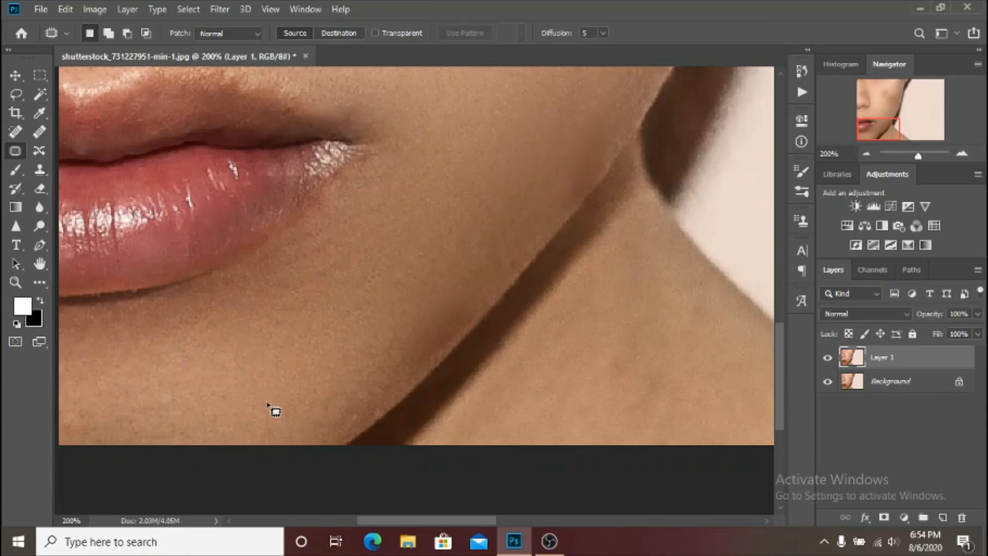
Patch the blotchy areas on the lower chin and along the jawline, clearing the selection after each one.
{"action": "mouse_move", "coordinate": [267, 404]}
{"action": "left_mouse_down"}
{"action": "mouse_move", "coordinate": [405, 320]}
{"action": "mouse_move", "coordinate": [368, 405]}
{"action": "mouse_move", "coordinate": [345, 424]}
{"action": "mouse_move", "coordinate": [297, 441]}
{"action": "mouse_move", "coordinate": [240, 440]}
{"action": "left_mouse_up"}
{"action": "left_click_drag", "start_coordinate": [320, 404], "coordinate": [320, 365]}
{"action": "key", "text": "ctrl+d"}
{"action": "mouse_move", "coordinate": [396, 292]}
{"action": "left_mouse_down"}
{"action": "mouse_move", "coordinate": [423, 253]}
{"action": "mouse_move", "coordinate": [354, 258]}
{"action": "mouse_move", "coordinate": [288, 315]}
{"action": "mouse_move", "coordinate": [349, 320]}
{"action": "mouse_move", "coordinate": [394, 289]}
{"action": "left_mouse_up"}
{"action": "key", "text": "ctrl+d"}
{"action": "mouse_move", "coordinate": [301, 328]}
{"action": "left_mouse_down"}
{"action": "mouse_move", "coordinate": [364, 250]}
{"action": "mouse_move", "coordinate": [237, 350]}
{"action": "left_mouse_up"}
{"action": "key", "text": "ctrl+d"}
Patch the remaining marks under the lip and the uneven skin beside the mouth corner, and clear the selection.
{"action": "mouse_move", "coordinate": [325, 329]}
{"action": "left_mouse_down"}
{"action": "mouse_move", "coordinate": [374, 313]}
{"action": "mouse_move", "coordinate": [332, 323]}
{"action": "left_mouse_up"}
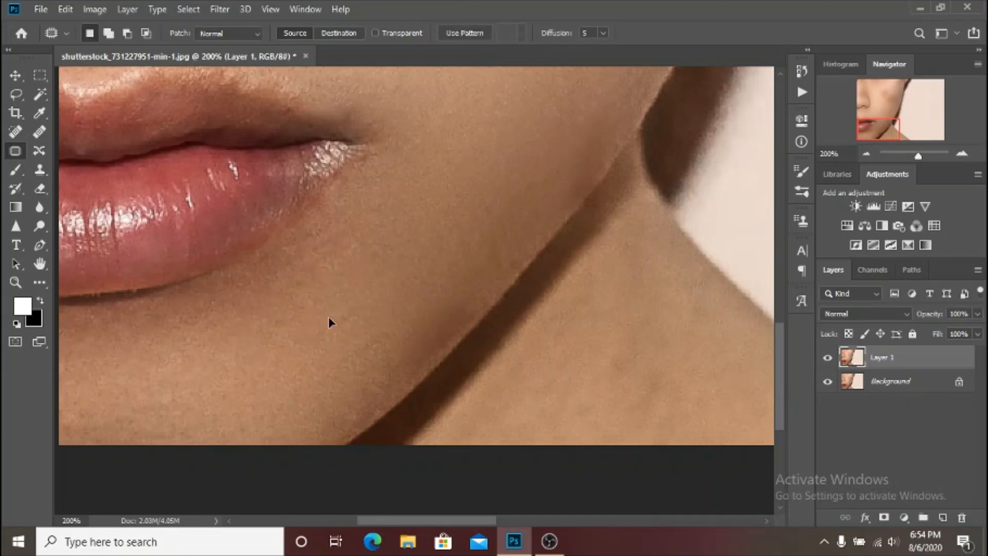
{"action": "mouse_move", "coordinate": [263, 303]}
{"action": "left_mouse_down"}
{"action": "mouse_move", "coordinate": [318, 337]}
{"action": "mouse_move", "coordinate": [321, 267]}
{"action": "mouse_move", "coordinate": [276, 293]}
{"action": "left_mouse_up"}
{"action": "mouse_move", "coordinate": [313, 339]}
{"action": "left_mouse_down"}
{"action": "mouse_move", "coordinate": [335, 305]}
{"action": "mouse_move", "coordinate": [342, 337]}
{"action": "mouse_move", "coordinate": [390, 287]}
{"action": "mouse_move", "coordinate": [371, 285]}
{"action": "mouse_move", "coordinate": [321, 315]}
{"action": "left_mouse_up"}
{"action": "key", "text": "Return"}
{"action": "mouse_move", "coordinate": [365, 208]}
{"action": "left_mouse_down"}
{"action": "mouse_move", "coordinate": [361, 283]}
{"action": "mouse_move", "coordinate": [391, 189]}
{"action": "left_mouse_up"}
{"action": "mouse_move", "coordinate": [381, 238]}
{"action": "left_mouse_down"}
{"action": "mouse_move", "coordinate": [414, 198]}
{"action": "mouse_move", "coordinate": [461, 180]}
{"action": "mouse_move", "coordinate": [418, 373]}
{"action": "left_mouse_up"}
{"action": "key", "text": "ctrl+d"}
Outline the narrow uneven strip above the upper lip, patch it with smooth skin from above, and deselect.
{"action": "left_click_drag", "start_coordinate": [209, 291], "coordinate": [393, 268]}
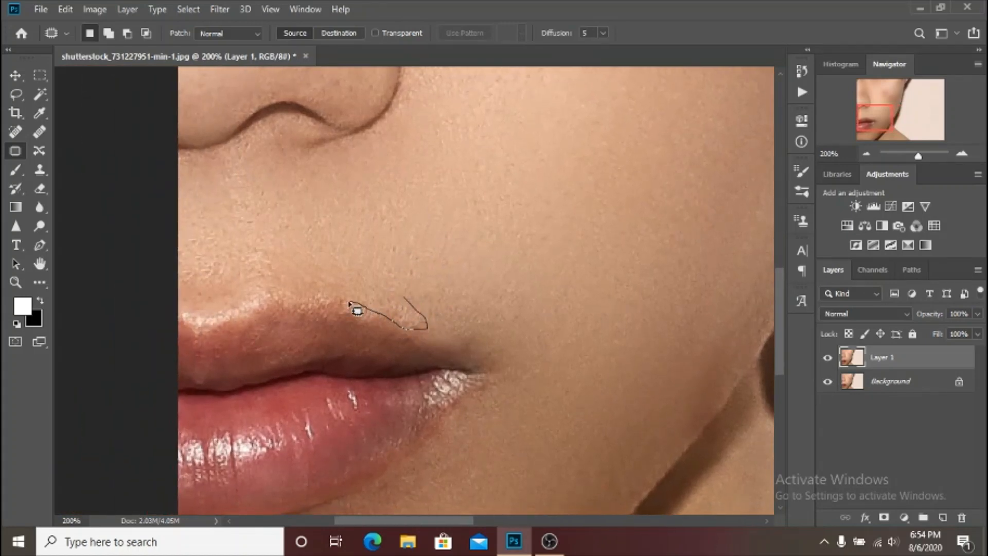
{"action": "left_click_drag", "start_coordinate": [308, 295], "coordinate": [394, 286]}
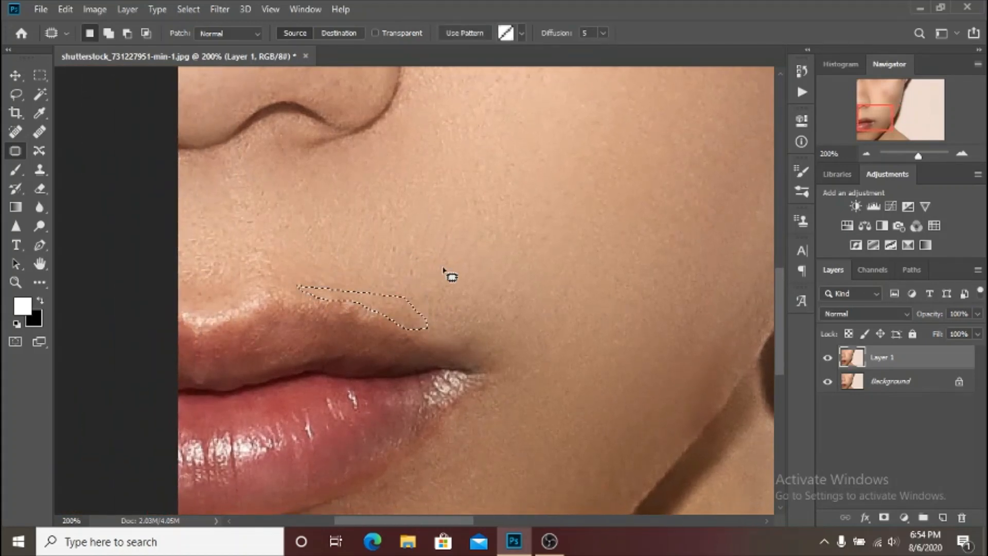
{"action": "key", "text": "ctrl+d"}
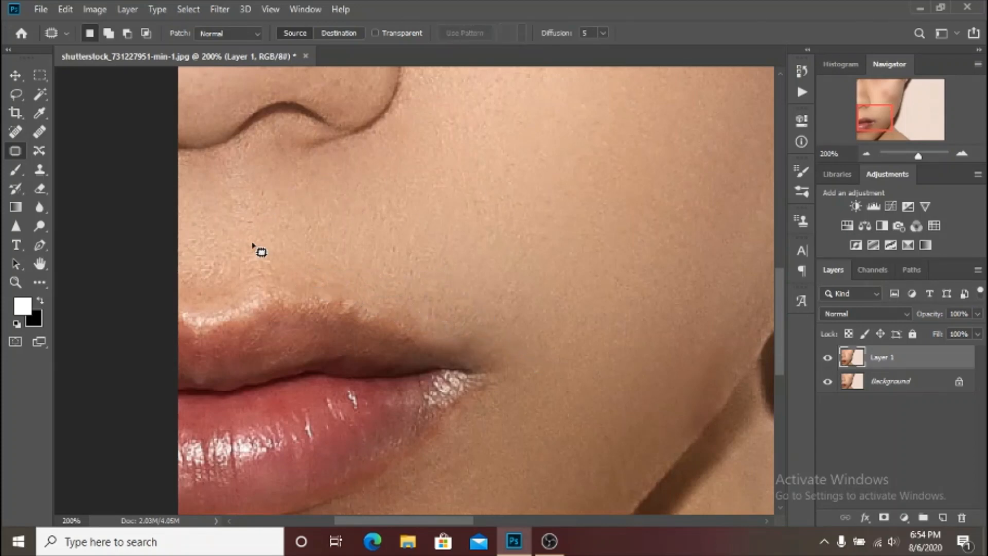
Patch the reddish spot on the upper cheek with clean skin from higher up towards the temple, and deselect.
{"action": "left_click_drag", "start_coordinate": [655, 126], "coordinate": [438, 306]}
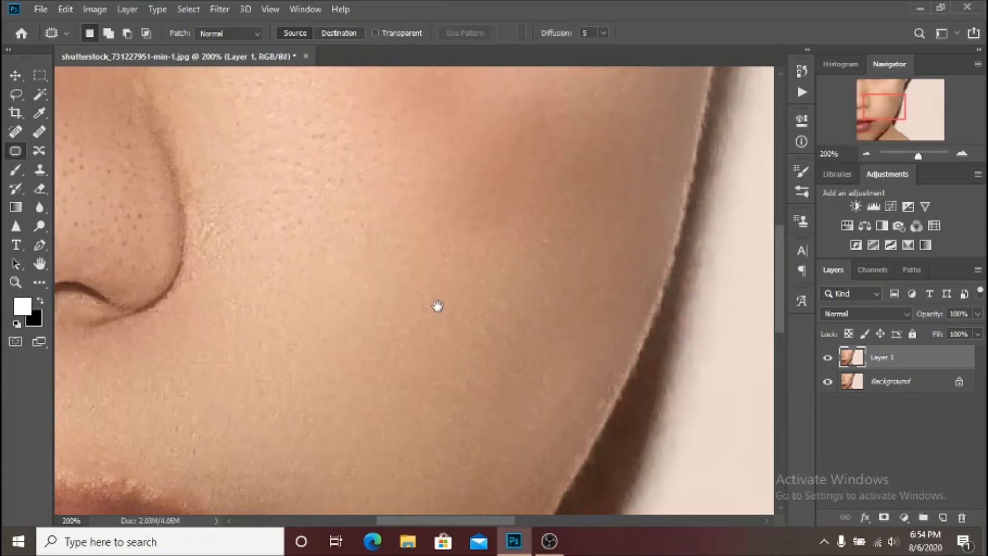
{"action": "left_click_drag", "start_coordinate": [589, 227], "coordinate": [613, 332]}
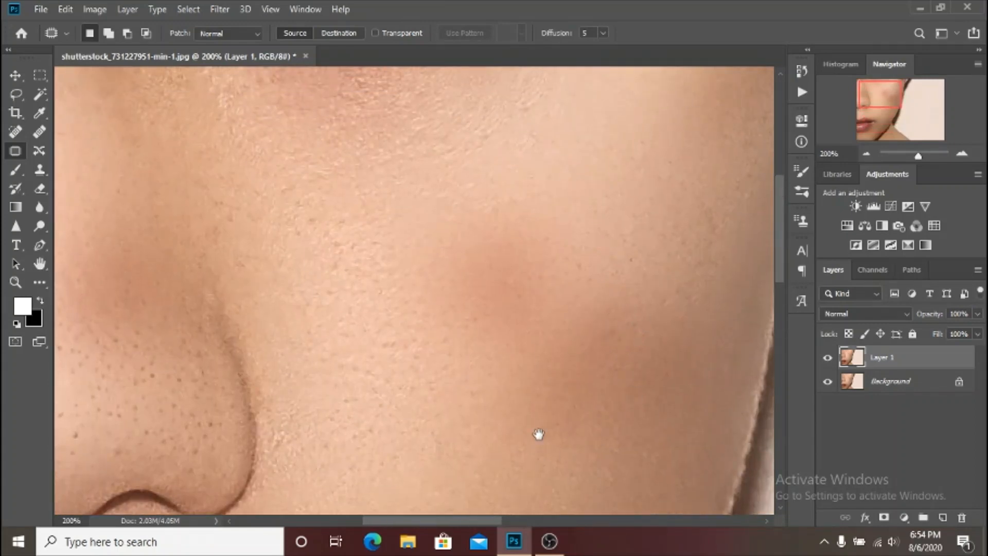
{"action": "left_click_drag", "start_coordinate": [538, 434], "coordinate": [448, 368]}
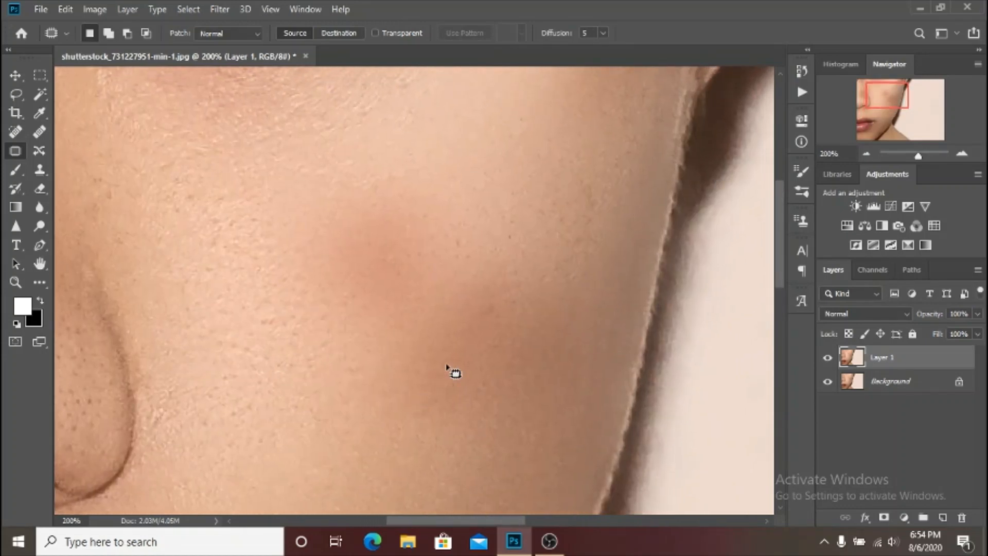
{"action": "mouse_move", "coordinate": [449, 243]}
{"action": "left_mouse_down"}
{"action": "mouse_move", "coordinate": [381, 342]}
{"action": "mouse_move", "coordinate": [276, 186]}
{"action": "mouse_move", "coordinate": [441, 168]}
{"action": "mouse_move", "coordinate": [422, 266]}
{"action": "mouse_move", "coordinate": [511, 190]}
{"action": "mouse_move", "coordinate": [512, 176]}
{"action": "left_mouse_up"}
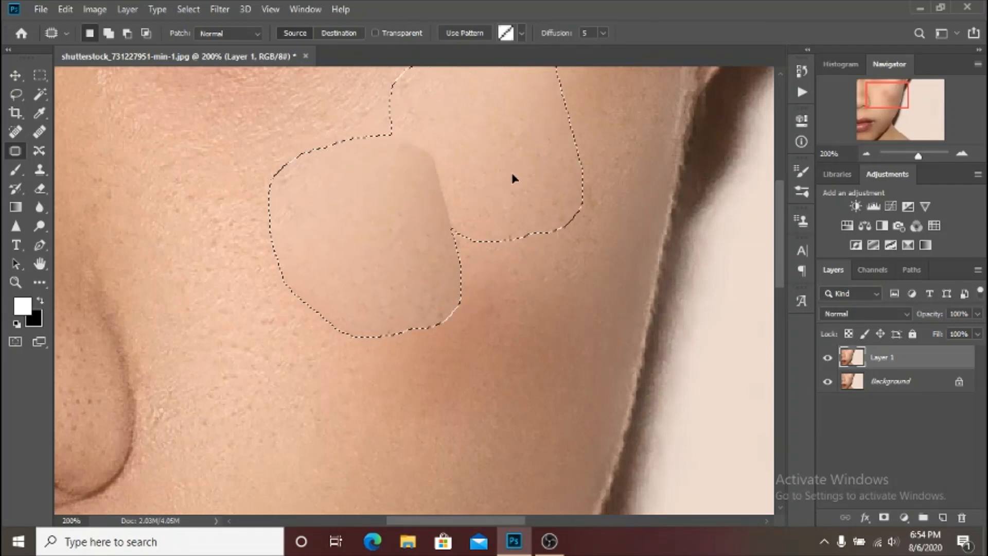
{"action": "left_click_drag", "start_coordinate": [360, 232], "coordinate": [257, 369]}
{"action": "left_click_drag", "start_coordinate": [397, 237], "coordinate": [521, 172]}
{"action": "key", "text": "ctrl+d"}
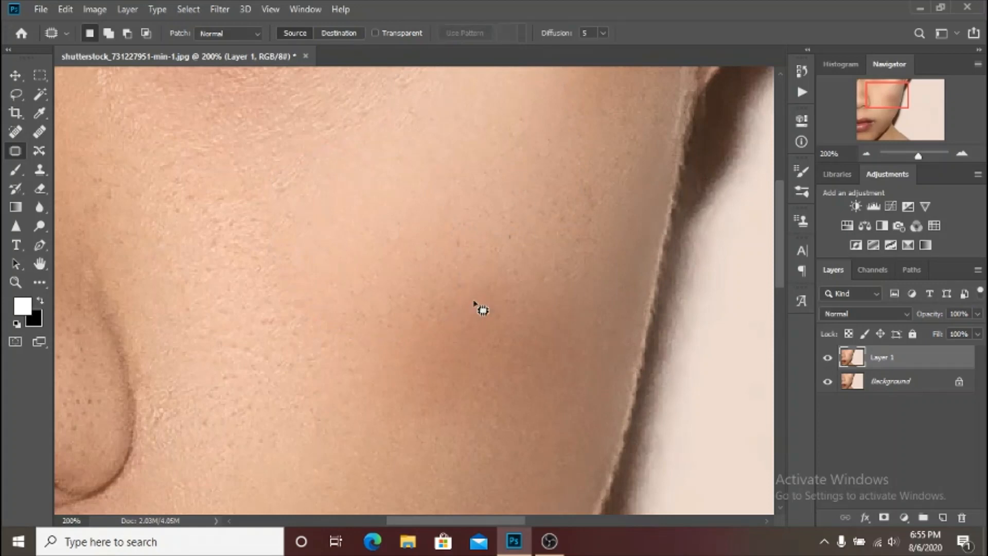
Patch the textured skin and uneven strip on the inner cheek beside the nose, and clear the selection.
{"action": "mouse_move", "coordinate": [303, 216]}
{"action": "left_mouse_down"}
{"action": "mouse_move", "coordinate": [384, 328]}
{"action": "mouse_move", "coordinate": [348, 366]}
{"action": "mouse_move", "coordinate": [246, 279]}
{"action": "mouse_move", "coordinate": [247, 198]}
{"action": "left_mouse_up"}
{"action": "left_click_drag", "start_coordinate": [316, 307], "coordinate": [386, 223]}
{"action": "key", "text": "ctrl+d"}
{"action": "mouse_move", "coordinate": [268, 206]}
{"action": "left_mouse_down"}
{"action": "mouse_move", "coordinate": [253, 335]}
{"action": "mouse_move", "coordinate": [296, 251]}
{"action": "mouse_move", "coordinate": [383, 145]}
{"action": "mouse_move", "coordinate": [367, 123]}
{"action": "mouse_move", "coordinate": [340, 126]}
{"action": "left_mouse_up"}
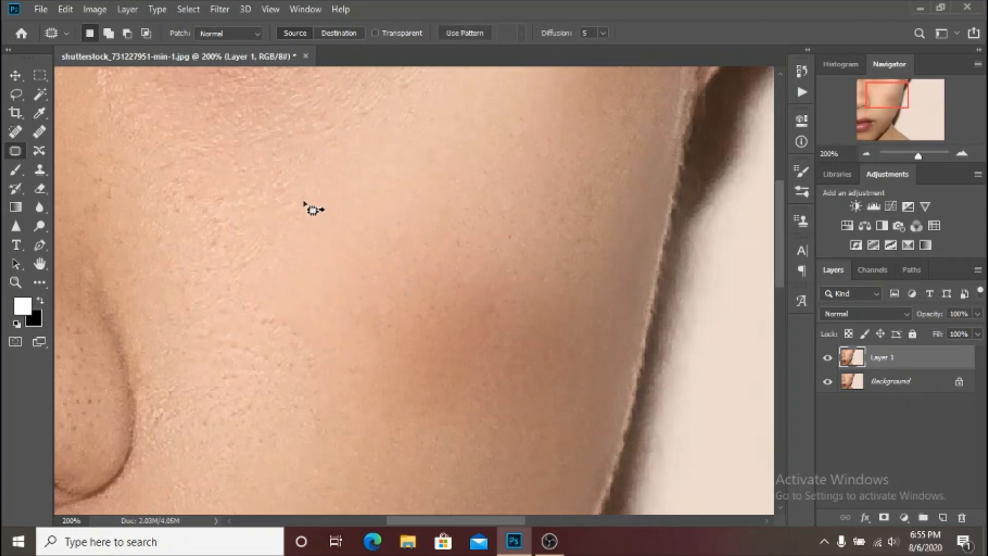
{"action": "left_click_drag", "start_coordinate": [313, 210], "coordinate": [410, 203]}
{"action": "key", "text": "ctrl+d"}
{"action": "key", "text": "ctrl+minus"}
{"action": "key", "text": "ctrl+z"}
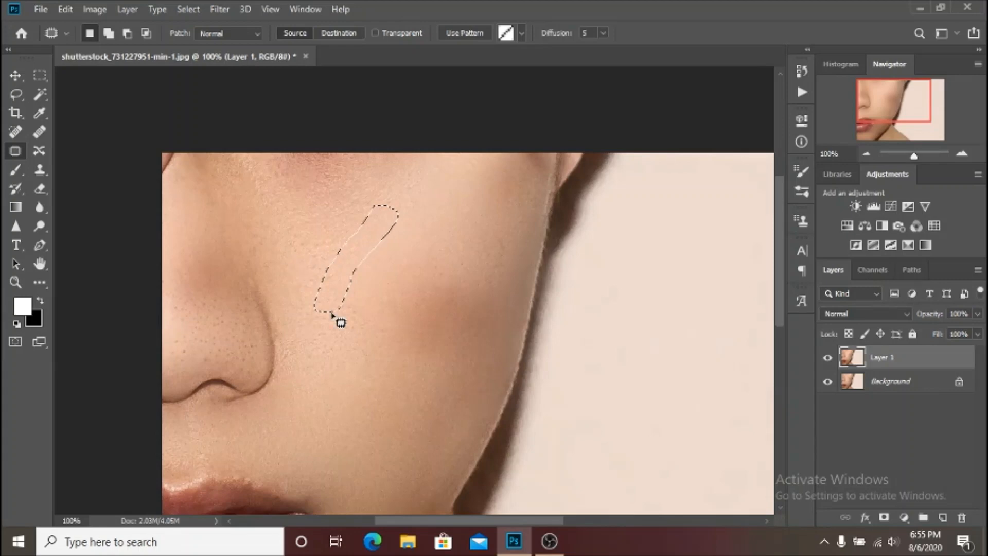
{"action": "key", "text": "ctrl+d"}
Patch the uneven area on the outer upper cheek and the small area in the middle of the cheek.
{"action": "scroll", "coordinate": [387, 367], "scroll_direction": "down", "scroll_amount": 3}
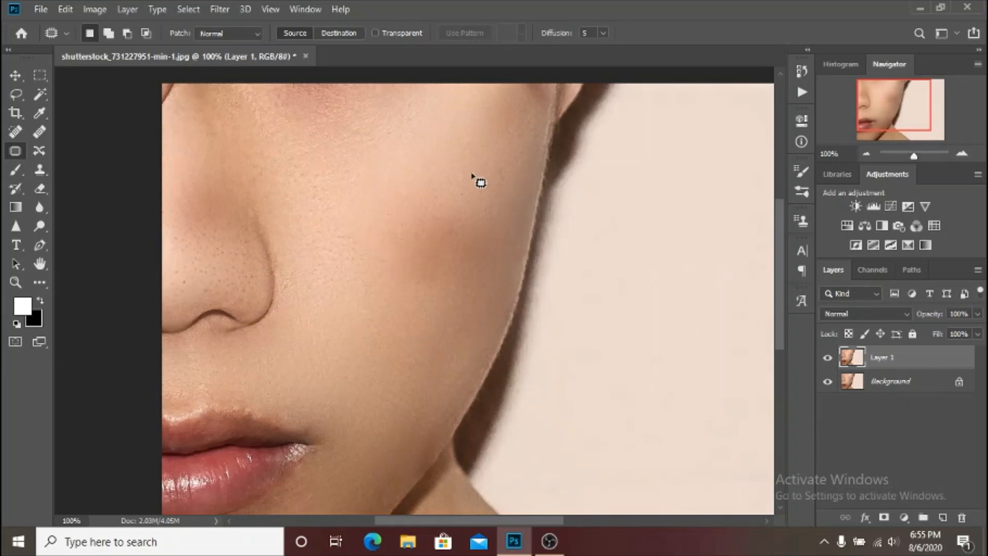
{"action": "mouse_move", "coordinate": [458, 197]}
{"action": "left_mouse_down"}
{"action": "mouse_move", "coordinate": [495, 209]}
{"action": "mouse_move", "coordinate": [513, 197]}
{"action": "mouse_move", "coordinate": [503, 151]}
{"action": "mouse_move", "coordinate": [478, 154]}
{"action": "left_mouse_up"}
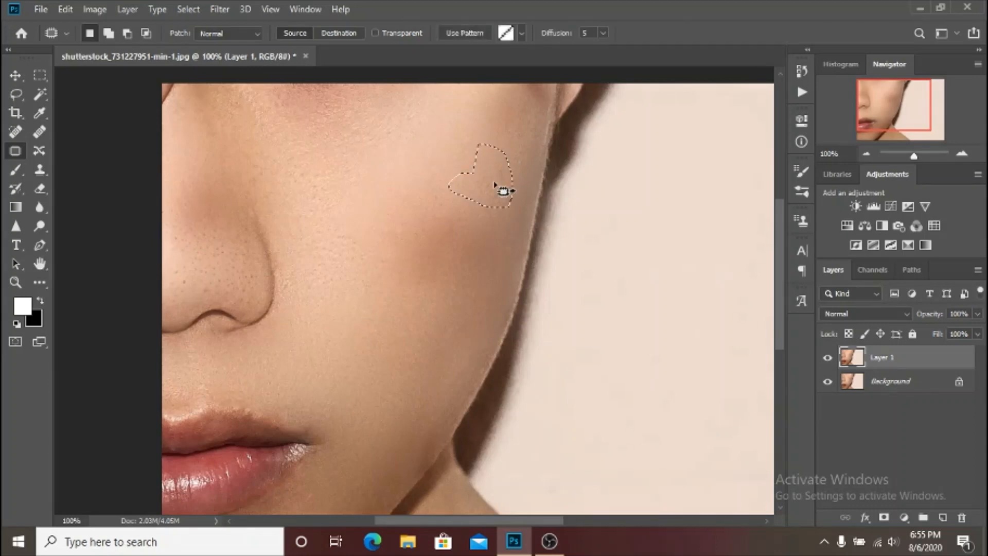
{"action": "left_click", "coordinate": [499, 132]}
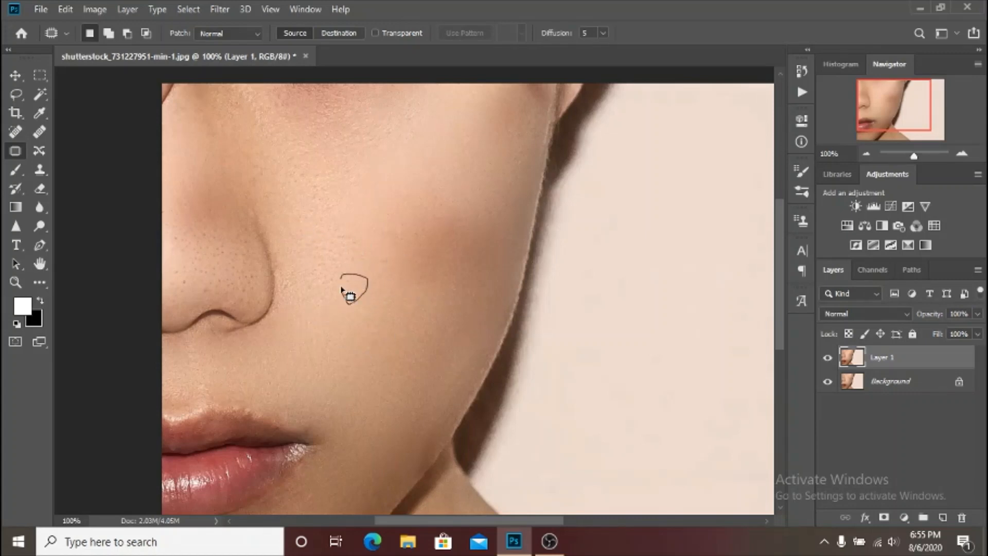
{"action": "mouse_move", "coordinate": [341, 289]}
{"action": "left_mouse_down"}
{"action": "mouse_move", "coordinate": [341, 279]}
{"action": "mouse_move", "coordinate": [376, 310]}
{"action": "left_mouse_up"}
{"action": "left_click", "coordinate": [377, 309]}
Patch the inner and upper parts of the brownish cheek spot with lighter skin from above, and deselect.
{"action": "mouse_move", "coordinate": [375, 253]}
{"action": "left_mouse_down"}
{"action": "mouse_move", "coordinate": [419, 327]}
{"action": "mouse_move", "coordinate": [379, 234]}
{"action": "mouse_move", "coordinate": [415, 302]}
{"action": "mouse_move", "coordinate": [422, 178]}
{"action": "left_mouse_up"}
{"action": "mouse_move", "coordinate": [413, 256]}
{"action": "left_mouse_down"}
{"action": "mouse_move", "coordinate": [431, 176]}
{"action": "mouse_move", "coordinate": [453, 170]}
{"action": "left_mouse_up"}
{"action": "key", "text": "ctrl+d"}
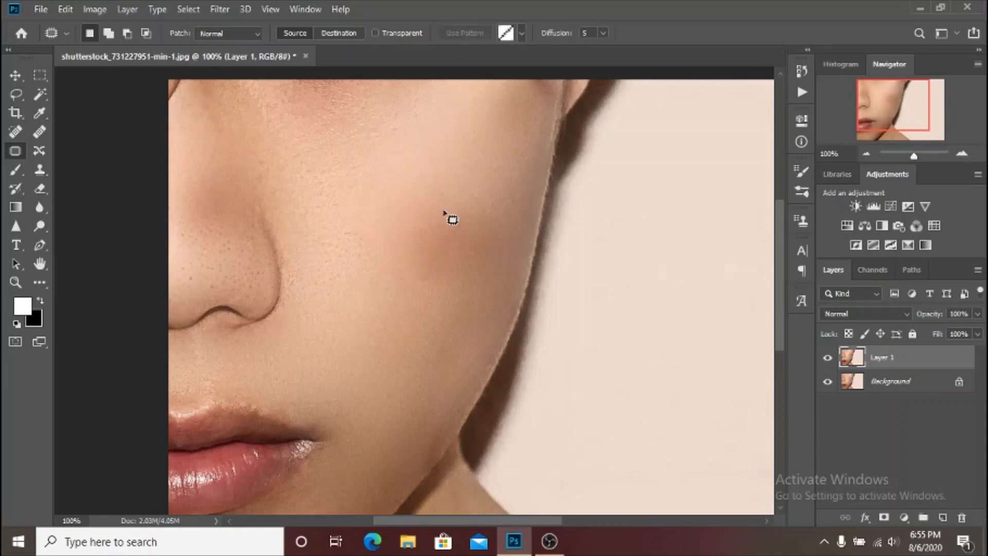
{"action": "mouse_move", "coordinate": [456, 204]}
{"action": "left_mouse_down"}
{"action": "mouse_move", "coordinate": [430, 210]}
{"action": "mouse_move", "coordinate": [419, 263]}
{"action": "mouse_move", "coordinate": [511, 232]}
{"action": "mouse_move", "coordinate": [507, 211]}
{"action": "left_mouse_up"}
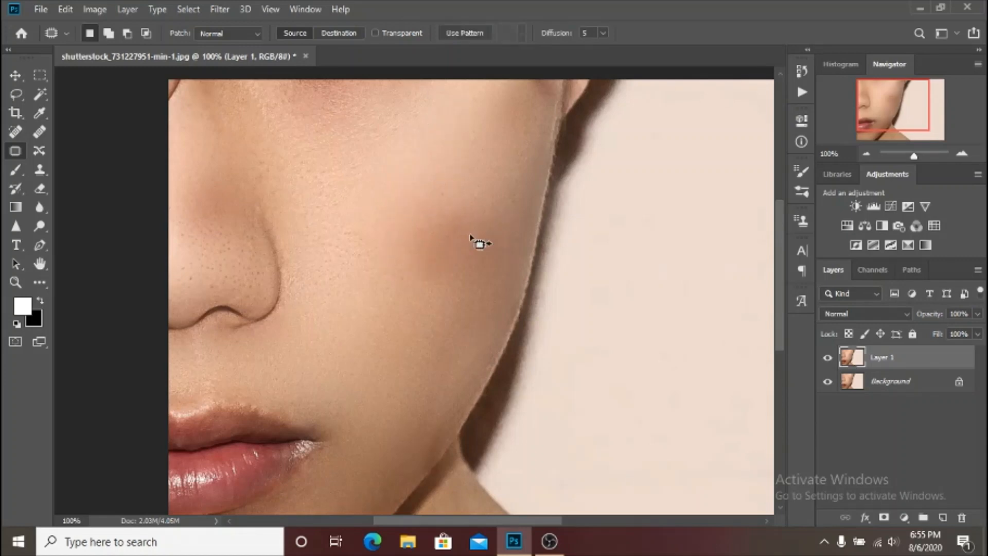
{"action": "left_click_drag", "start_coordinate": [479, 243], "coordinate": [482, 165]}
{"action": "key", "text": "ctrl+d"}
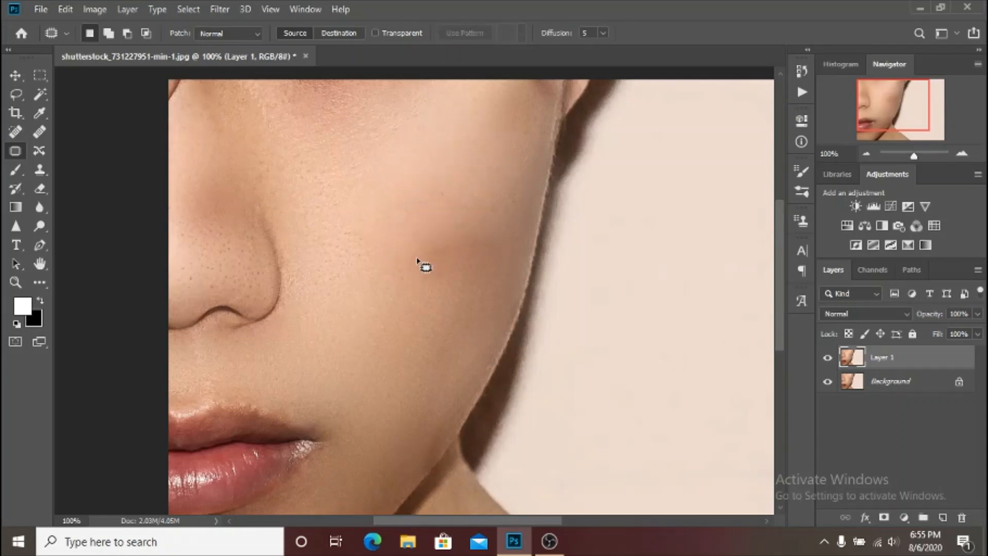
Patch the remaining dark core of the cheek spot with skin from just below, blend its upper edge, and deselect.
{"action": "mouse_move", "coordinate": [395, 278]}
{"action": "left_mouse_down"}
{"action": "mouse_move", "coordinate": [479, 287]}
{"action": "mouse_move", "coordinate": [514, 242]}
{"action": "mouse_move", "coordinate": [415, 240]}
{"action": "left_mouse_up"}
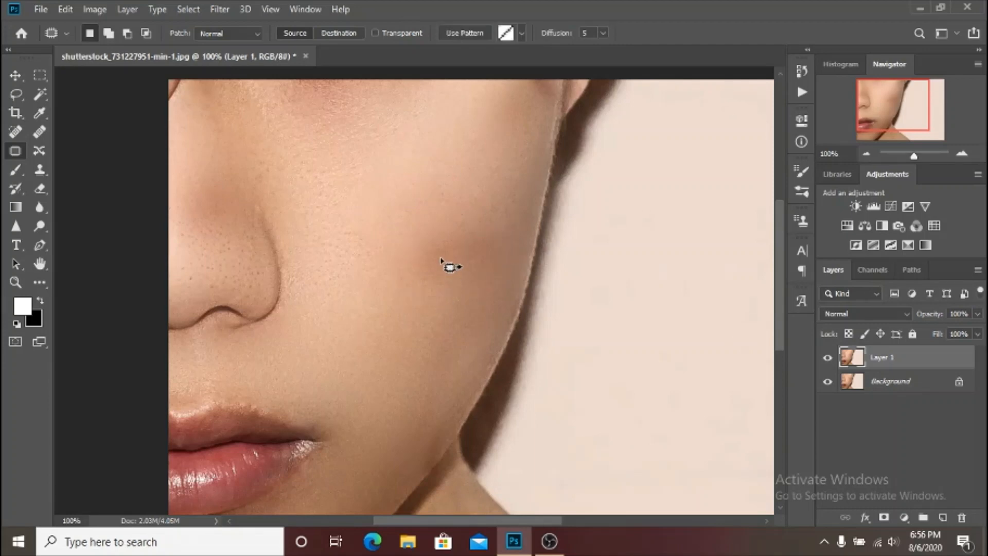
{"action": "left_click_drag", "start_coordinate": [420, 317], "coordinate": [425, 328]}
{"action": "key", "text": "ctrl+d"}
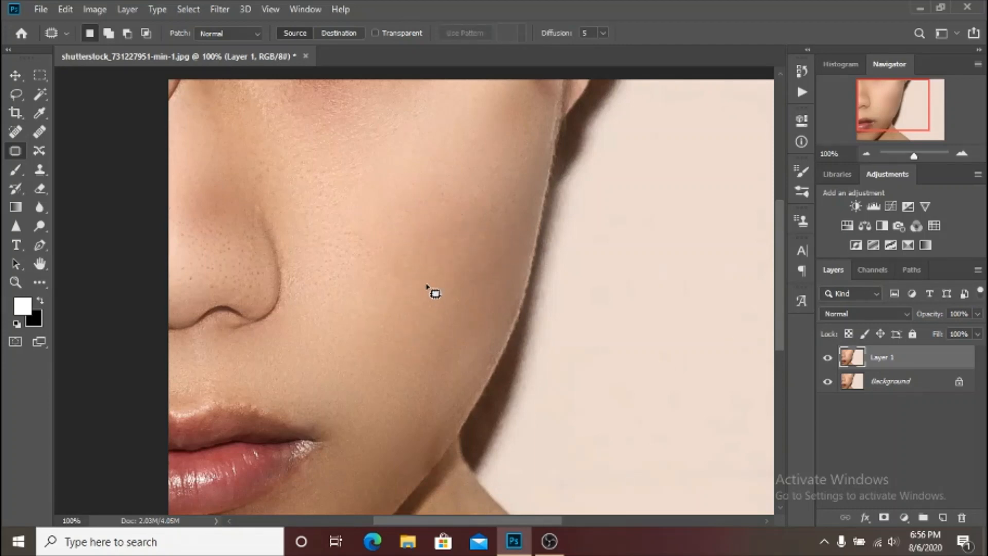
{"action": "mouse_move", "coordinate": [454, 218]}
{"action": "left_mouse_down"}
{"action": "mouse_move", "coordinate": [492, 171]}
{"action": "mouse_move", "coordinate": [422, 168]}
{"action": "mouse_move", "coordinate": [358, 222]}
{"action": "mouse_move", "coordinate": [410, 231]}
{"action": "left_mouse_up"}
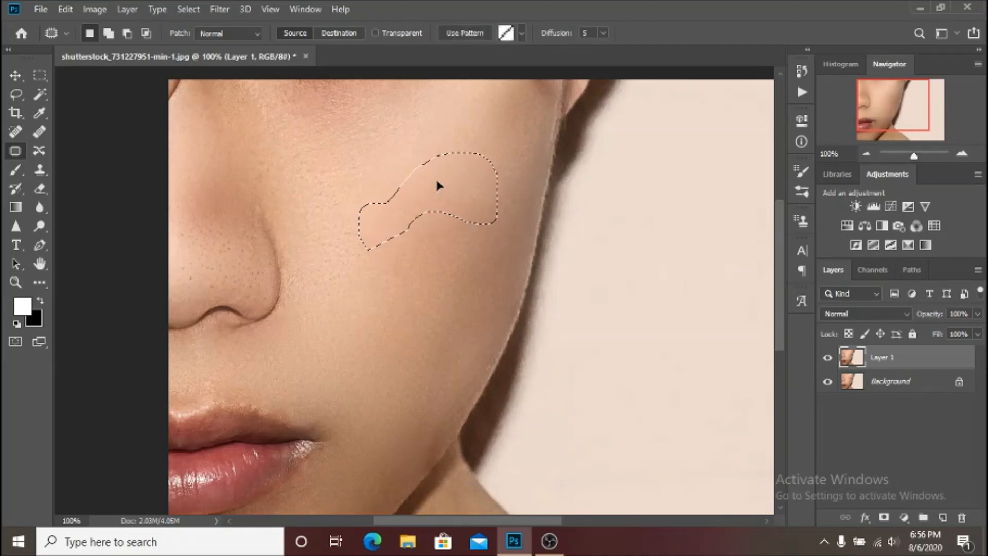
{"action": "key", "text": "ctrl+d"}
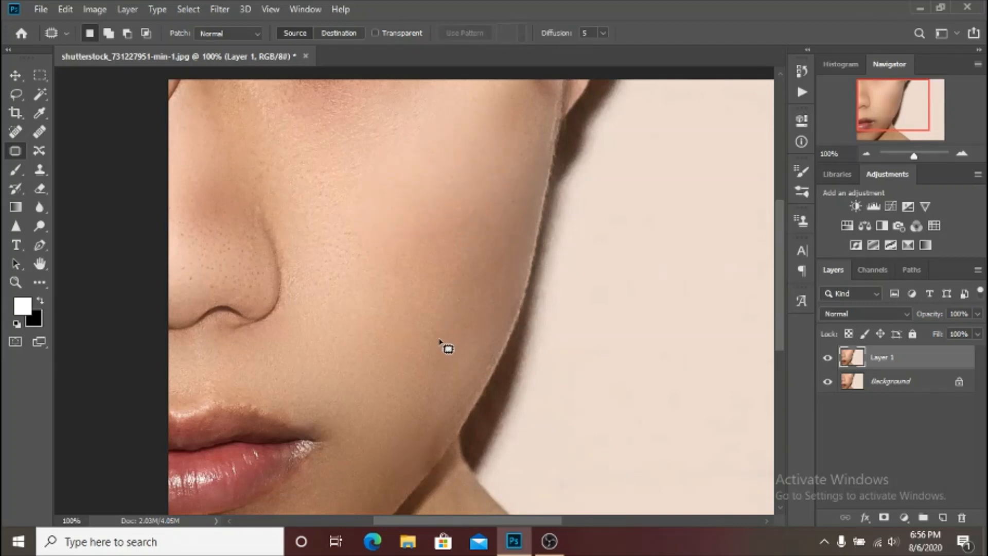
Even out the remaining tone differences on the central and outer cheek with further patches, clearing each selection.
{"action": "mouse_move", "coordinate": [369, 225]}
{"action": "left_mouse_down"}
{"action": "mouse_move", "coordinate": [421, 237]}
{"action": "mouse_move", "coordinate": [486, 275]}
{"action": "mouse_move", "coordinate": [498, 295]}
{"action": "mouse_move", "coordinate": [458, 302]}
{"action": "mouse_move", "coordinate": [402, 290]}
{"action": "mouse_move", "coordinate": [364, 252]}
{"action": "mouse_move", "coordinate": [402, 297]}
{"action": "left_mouse_up"}
{"action": "key", "text": "ctrl+d"}
{"action": "mouse_move", "coordinate": [462, 274]}
{"action": "left_mouse_down"}
{"action": "mouse_move", "coordinate": [461, 313]}
{"action": "mouse_move", "coordinate": [493, 293]}
{"action": "mouse_move", "coordinate": [516, 240]}
{"action": "mouse_move", "coordinate": [480, 200]}
{"action": "mouse_move", "coordinate": [434, 200]}
{"action": "mouse_move", "coordinate": [420, 222]}
{"action": "mouse_move", "coordinate": [433, 245]}
{"action": "mouse_move", "coordinate": [461, 203]}
{"action": "mouse_move", "coordinate": [457, 196]}
{"action": "mouse_move", "coordinate": [429, 215]}
{"action": "mouse_move", "coordinate": [409, 278]}
{"action": "mouse_move", "coordinate": [423, 294]}
{"action": "left_mouse_up"}
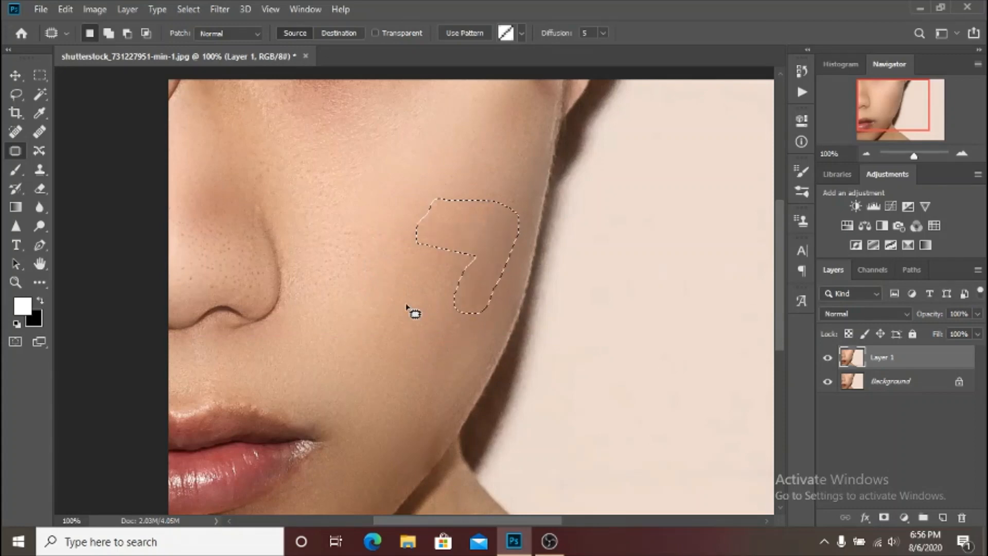
{"action": "key", "text": "ctrl+d"}
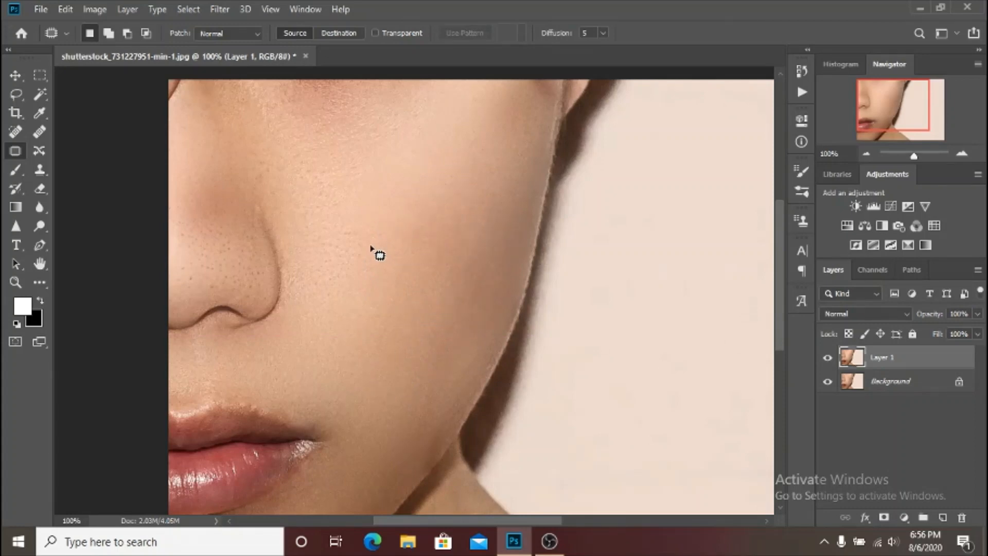
{"action": "mouse_move", "coordinate": [391, 269]}
{"action": "left_mouse_down"}
{"action": "mouse_move", "coordinate": [329, 304]}
{"action": "mouse_move", "coordinate": [365, 216]}
{"action": "left_mouse_up"}
{"action": "key", "text": "ctrl+d"}
Compare the whole face with and without the Patch tool corrections by toggling Layer 1's visibility repeatedly.
{"action": "key", "text": "ctrl+minus"}
{"action": "key", "text": "ctrl+minus"}
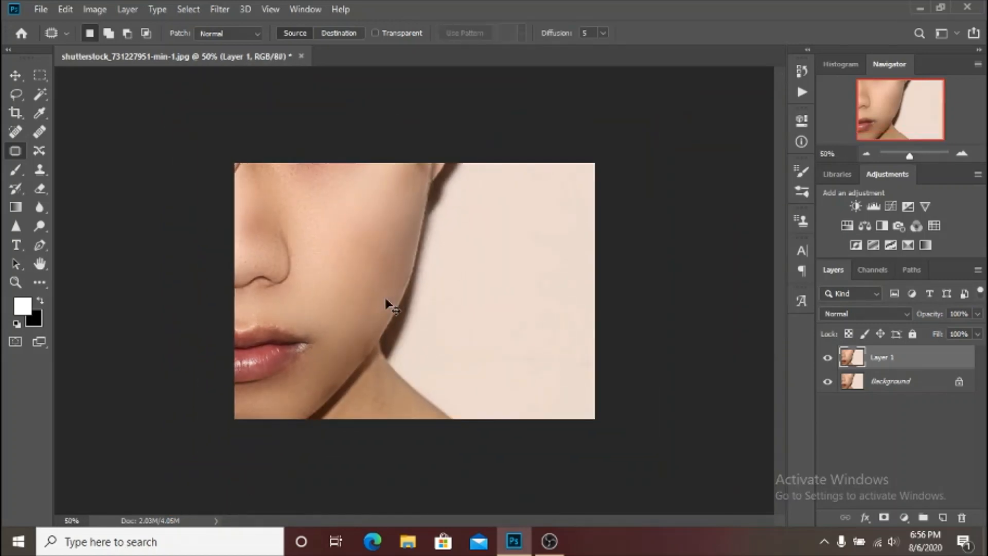
{"action": "key", "text": "ctrl+plus"}
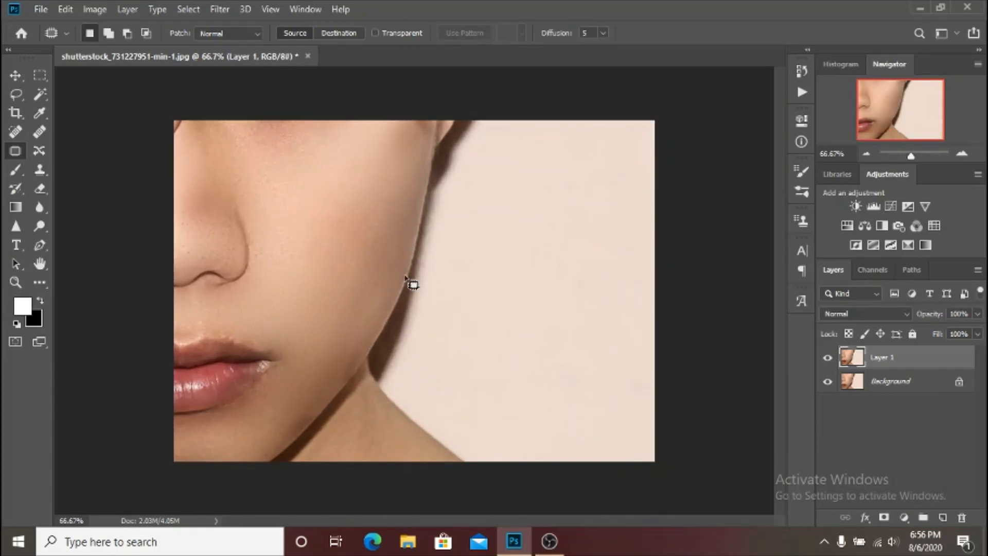
{"action": "left_click", "coordinate": [827, 360]}
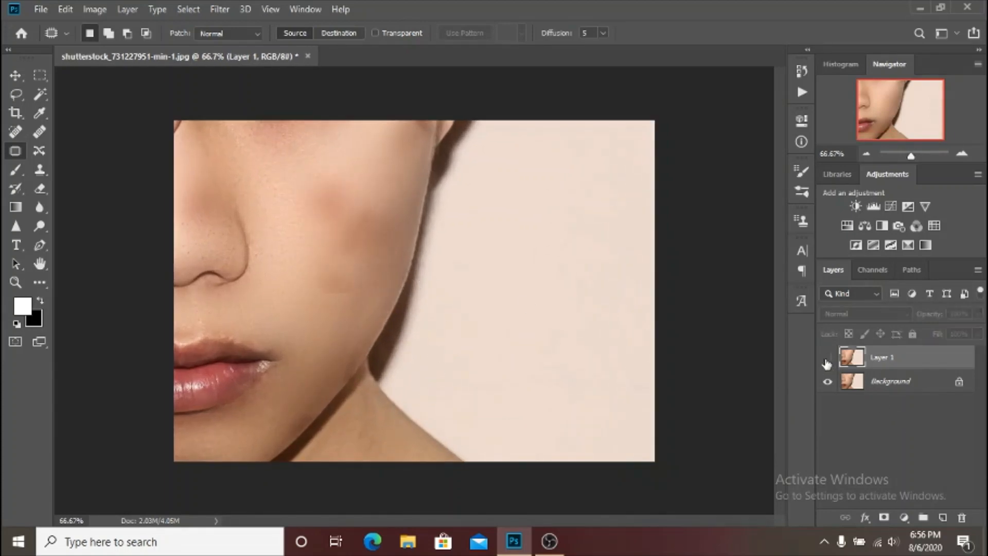
{"action": "left_click", "coordinate": [827, 360]}
{"action": "left_click", "coordinate": [828, 360]}
{"action": "left_click", "coordinate": [828, 360]}
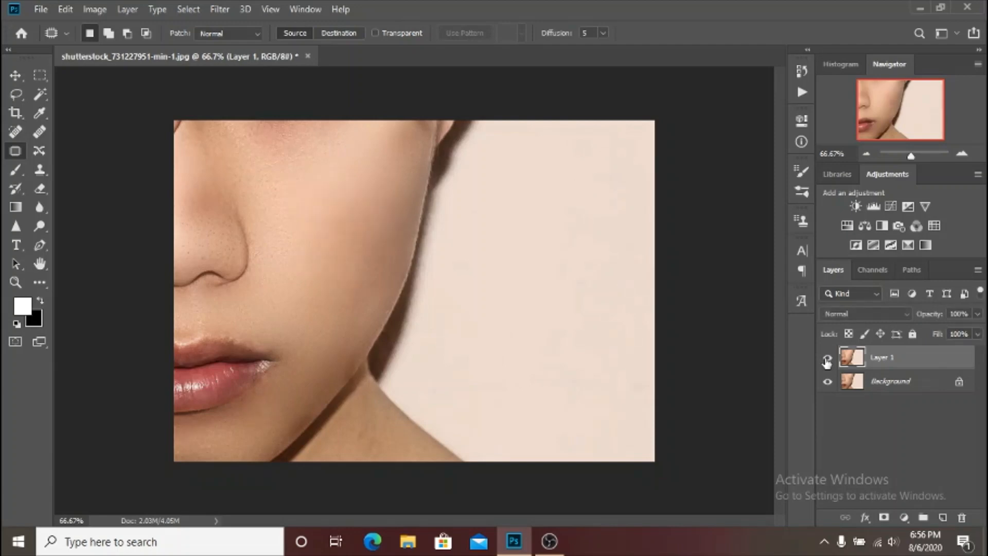
Display the original unretouched photo by returning to the opening snapshot in the history.
{"action": "left_click", "coordinate": [802, 71]}
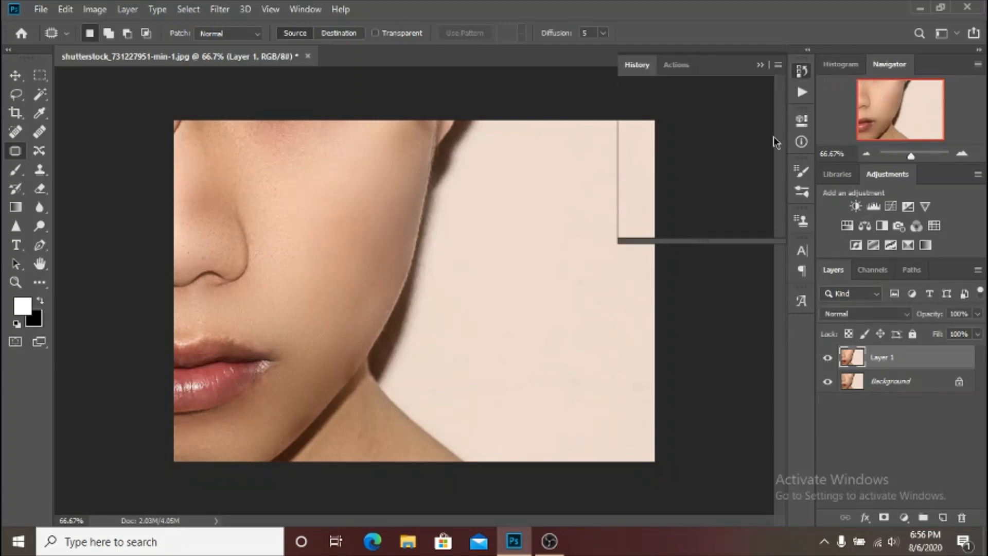
{"action": "scroll", "coordinate": [722, 127], "scroll_direction": "up", "scroll_amount": 10}
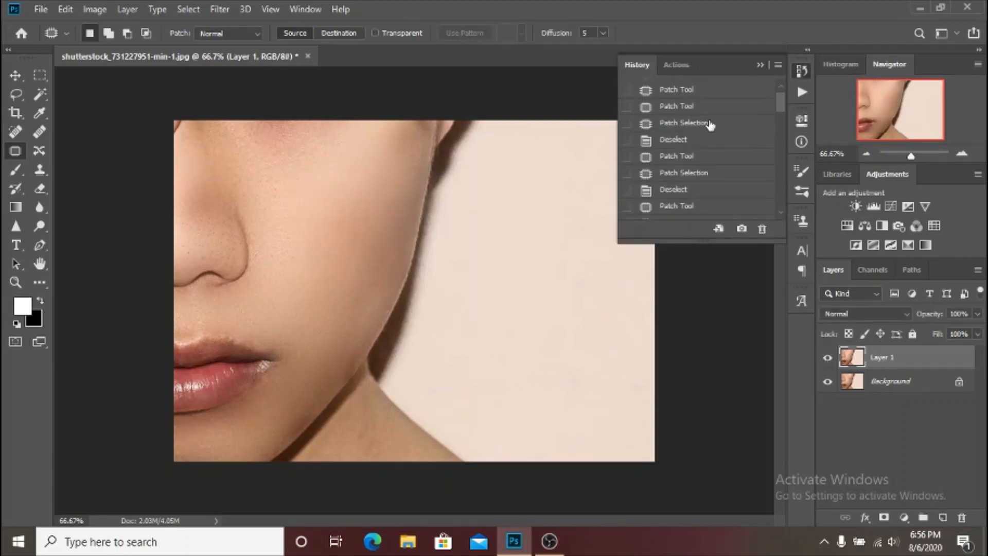
{"action": "left_click", "coordinate": [741, 86]}
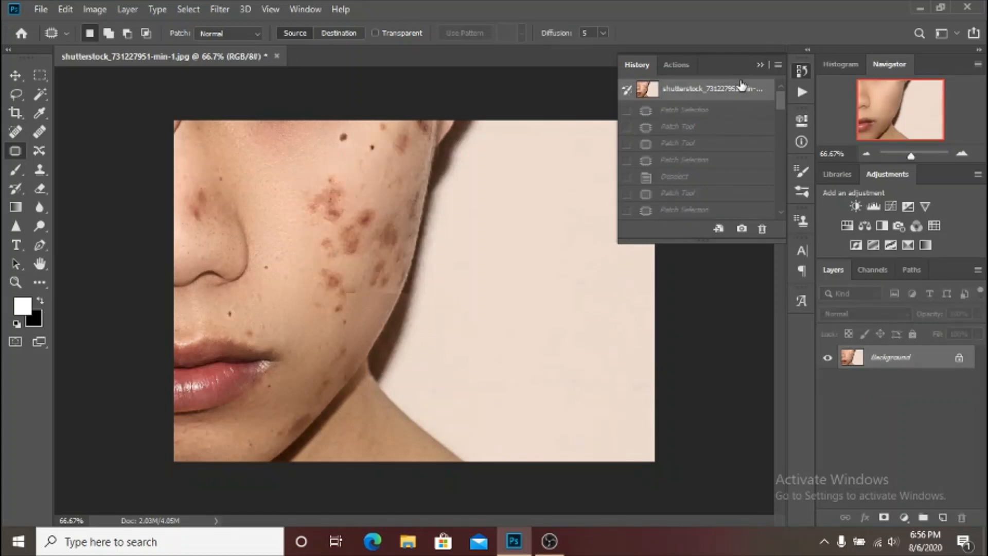
Compare the retouched result with the original photo through the history, ending on the latest Layer Visibility state, and collapse the history.
{"action": "left_click_drag", "start_coordinate": [783, 104], "coordinate": [780, 216]}
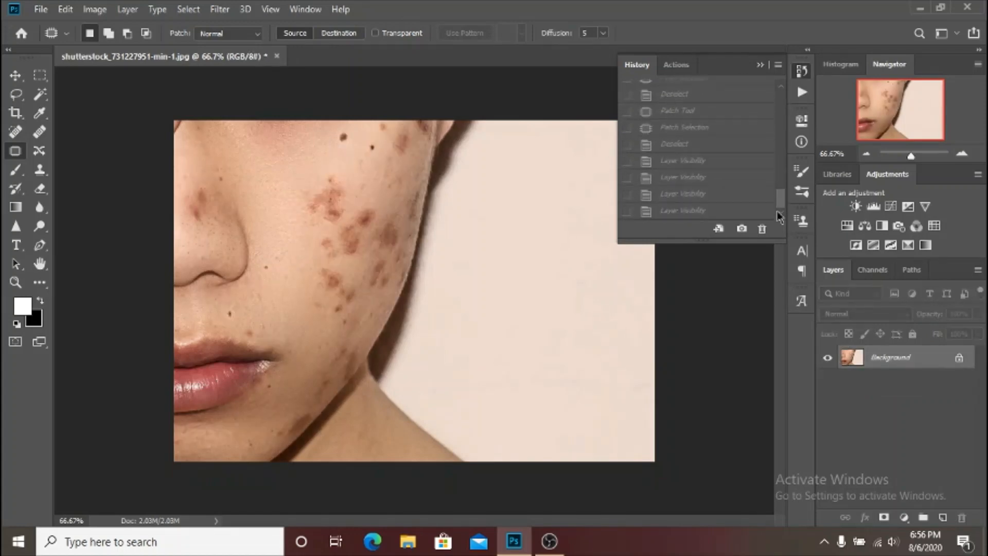
{"action": "left_click", "coordinate": [732, 211]}
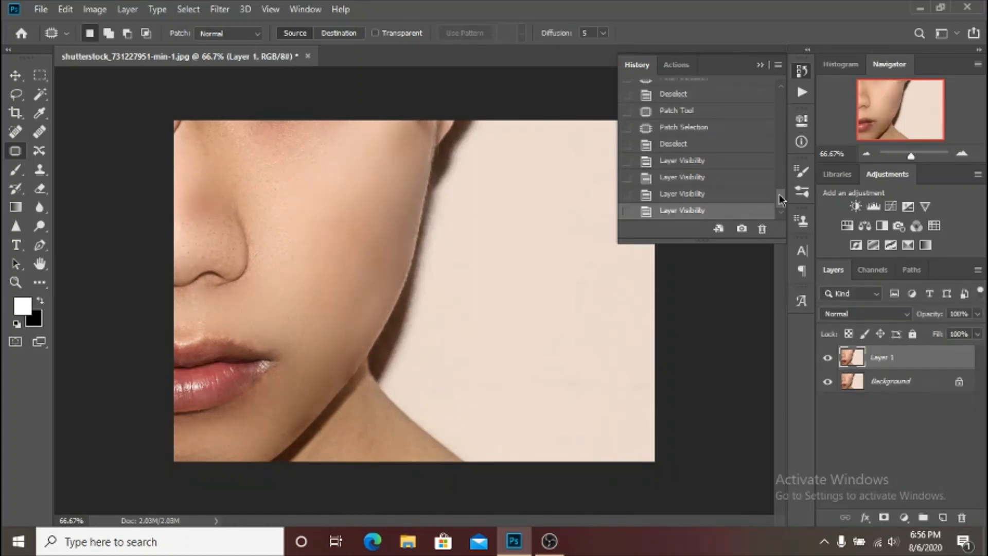
{"action": "left_click_drag", "start_coordinate": [782, 199], "coordinate": [779, 93]}
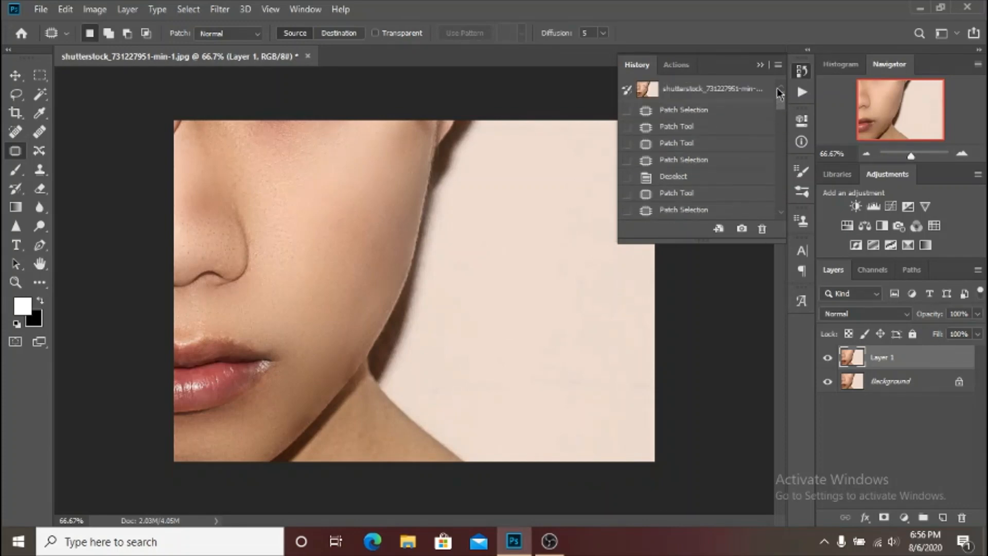
{"action": "left_click", "coordinate": [747, 86]}
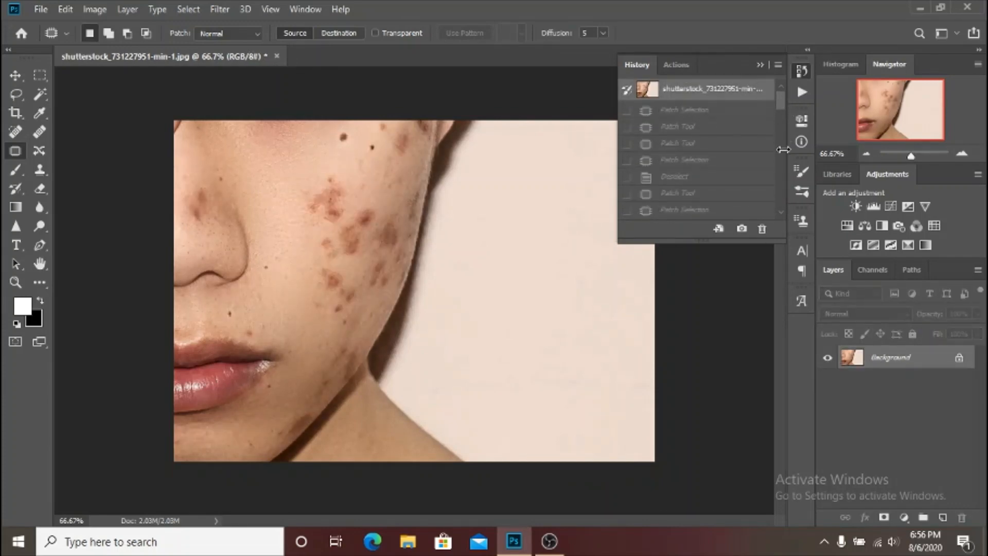
{"action": "scroll", "coordinate": [764, 213], "scroll_direction": "down", "scroll_amount": 5}
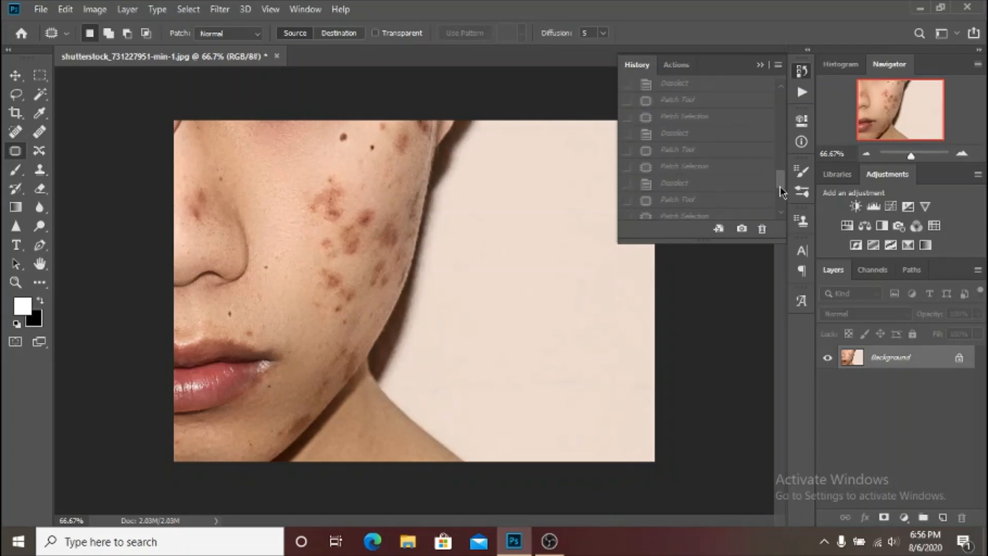
{"action": "left_click", "coordinate": [744, 212]}
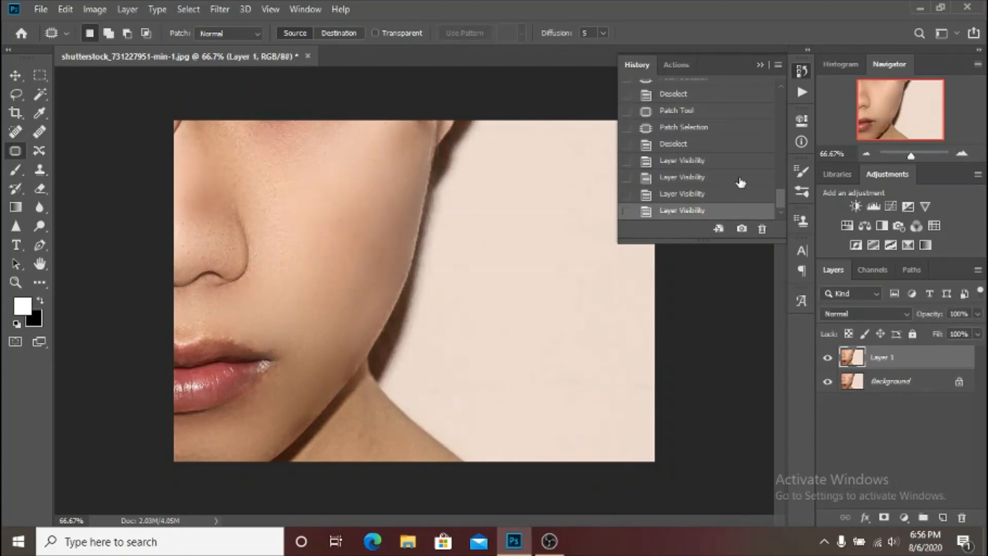
{"action": "left_click", "coordinate": [764, 65]}
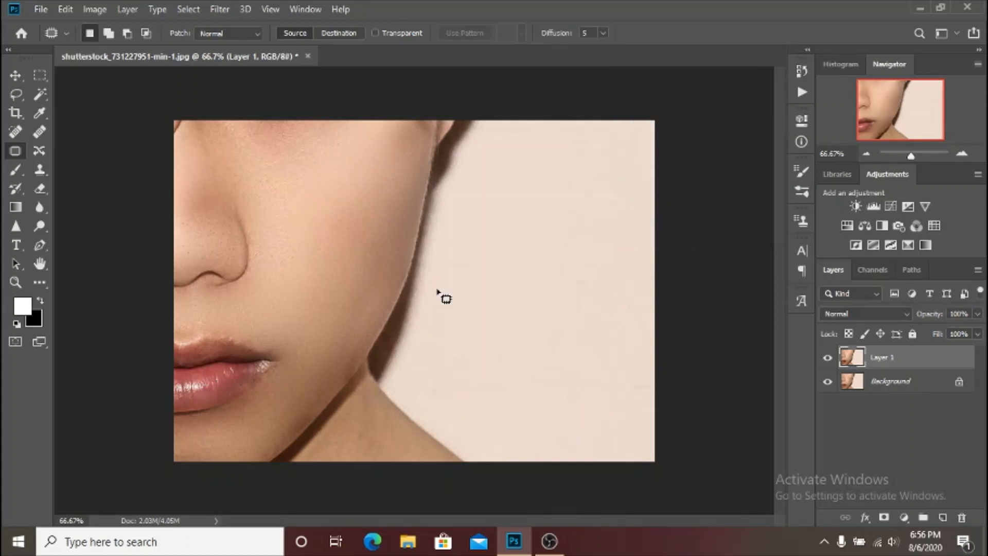
Patch the uneven tones on the chin and lower jaw of Layer 1 with nearby clean skin.
{"action": "key", "text": "ctrl+plus"}
{"action": "key", "text": "ctrl+plus"}
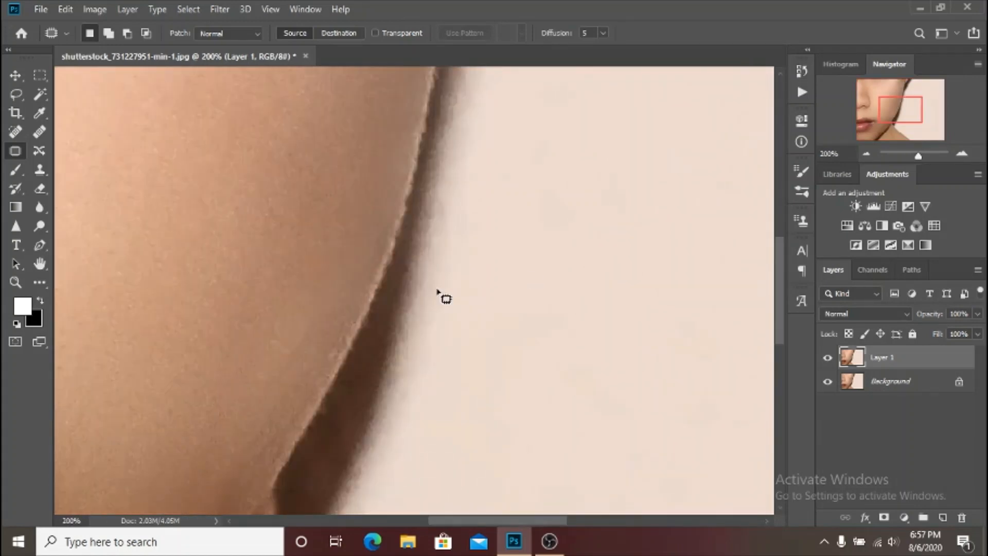
{"action": "left_click_drag", "start_coordinate": [203, 435], "coordinate": [389, 118]}
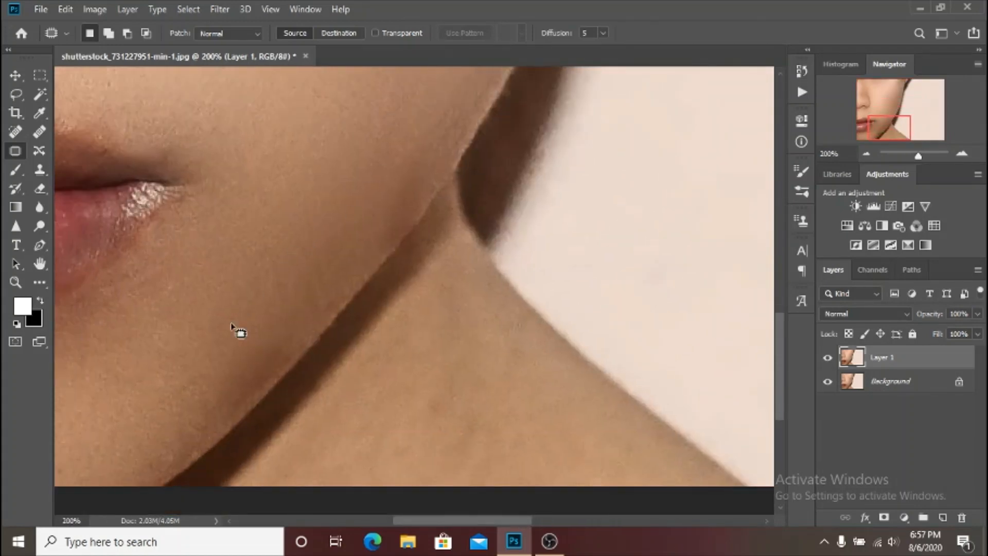
{"action": "mouse_move", "coordinate": [136, 393]}
{"action": "left_mouse_down"}
{"action": "mouse_move", "coordinate": [290, 328]}
{"action": "mouse_move", "coordinate": [299, 351]}
{"action": "mouse_move", "coordinate": [288, 367]}
{"action": "mouse_move", "coordinate": [157, 462]}
{"action": "mouse_move", "coordinate": [170, 433]}
{"action": "left_mouse_up"}
{"action": "mouse_move", "coordinate": [161, 357]}
{"action": "left_mouse_down"}
{"action": "mouse_move", "coordinate": [265, 278]}
{"action": "mouse_move", "coordinate": [300, 267]}
{"action": "left_mouse_up"}
{"action": "left_click_drag", "start_coordinate": [284, 308], "coordinate": [309, 262]}
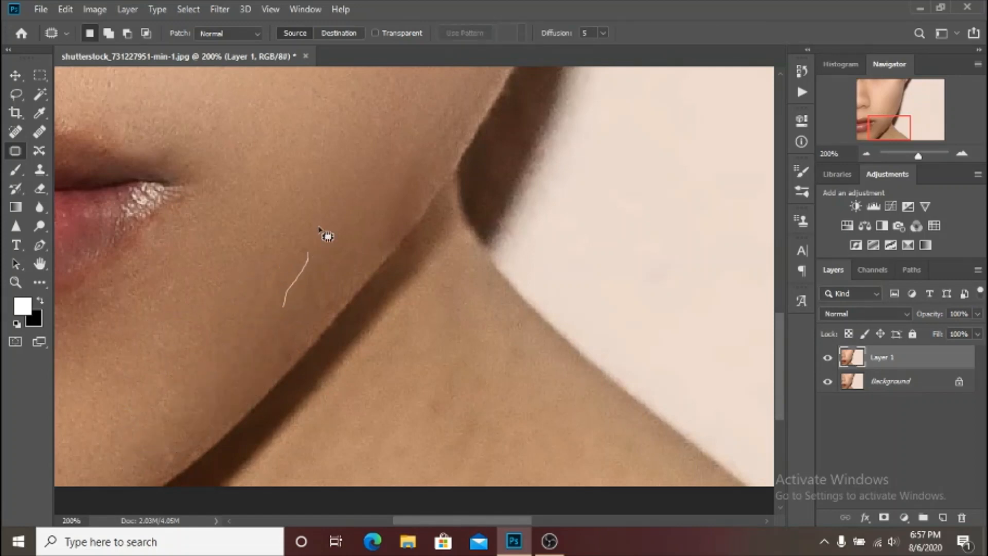
{"action": "mouse_move", "coordinate": [318, 229]}
{"action": "left_mouse_down"}
{"action": "mouse_move", "coordinate": [334, 290]}
{"action": "mouse_move", "coordinate": [298, 351]}
{"action": "mouse_move", "coordinate": [263, 375]}
{"action": "mouse_move", "coordinate": [275, 346]}
{"action": "left_mouse_up"}
{"action": "left_click_drag", "start_coordinate": [279, 339], "coordinate": [256, 311]}
Patch the darker skin along the jawline beside the neck, clear the selection, and fit the whole photo in view.
{"action": "left_click_drag", "start_coordinate": [378, 198], "coordinate": [407, 92]}
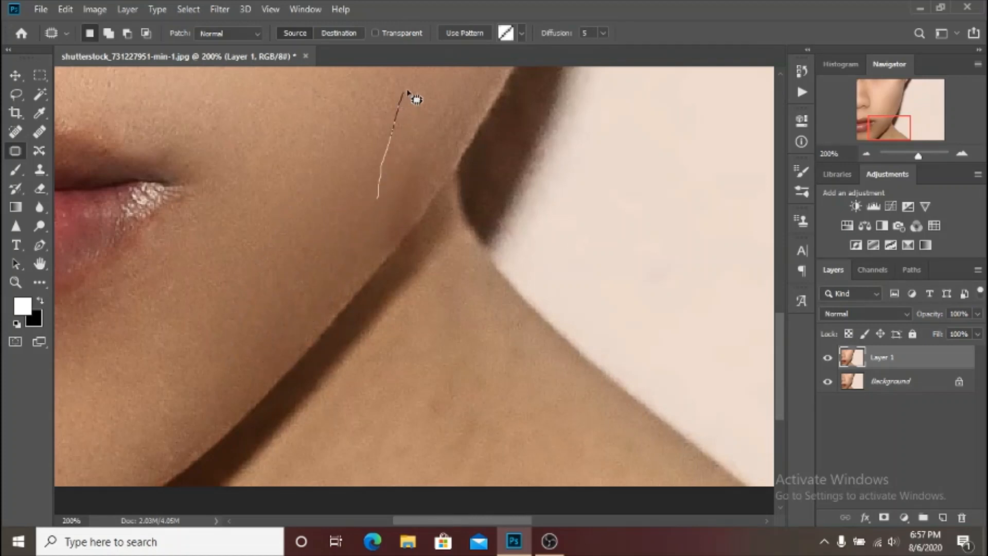
{"action": "mouse_move", "coordinate": [440, 146]}
{"action": "left_mouse_down"}
{"action": "mouse_move", "coordinate": [423, 227]}
{"action": "mouse_move", "coordinate": [399, 256]}
{"action": "mouse_move", "coordinate": [341, 269]}
{"action": "left_mouse_up"}
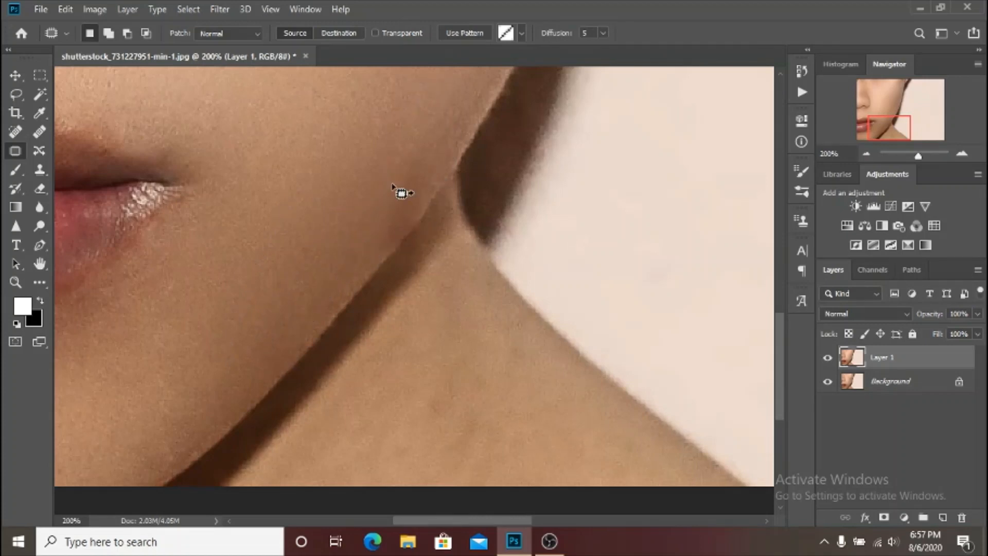
{"action": "key", "text": "ctrl+d"}
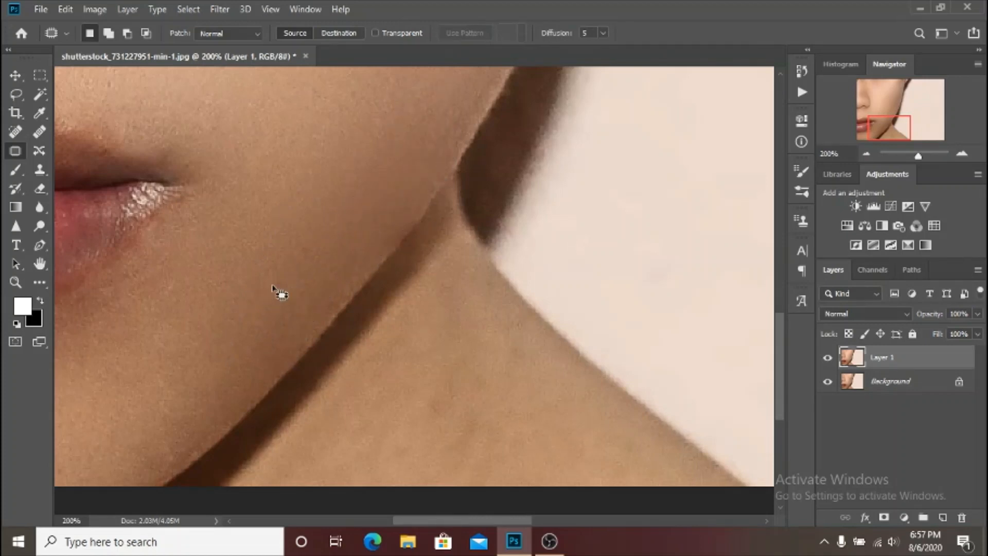
{"action": "mouse_move", "coordinate": [176, 402]}
{"action": "left_mouse_down"}
{"action": "mouse_move", "coordinate": [205, 426]}
{"action": "mouse_move", "coordinate": [190, 467]}
{"action": "mouse_move", "coordinate": [146, 477]}
{"action": "mouse_move", "coordinate": [155, 410]}
{"action": "mouse_move", "coordinate": [236, 337]}
{"action": "mouse_move", "coordinate": [260, 301]}
{"action": "left_mouse_up"}
{"action": "key", "text": "ctrl+0"}
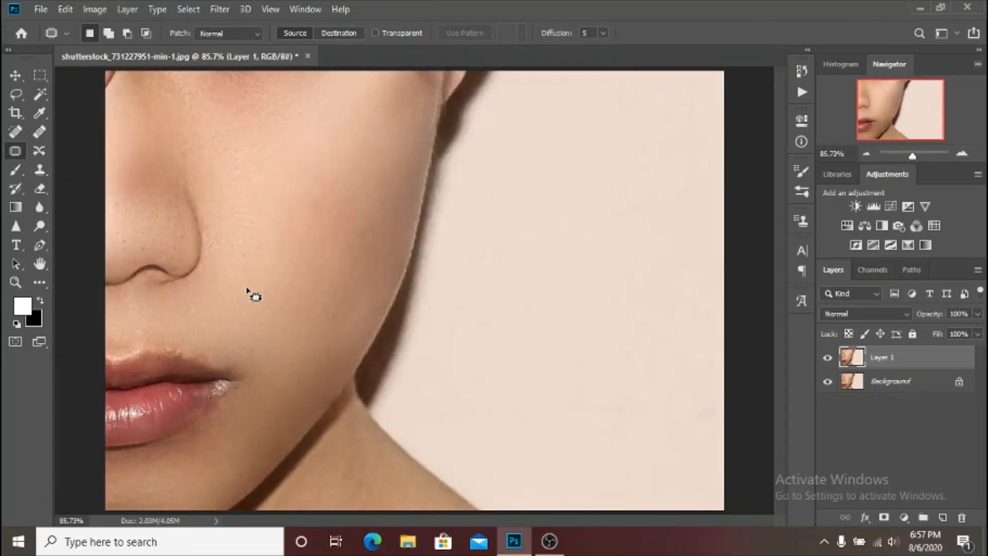